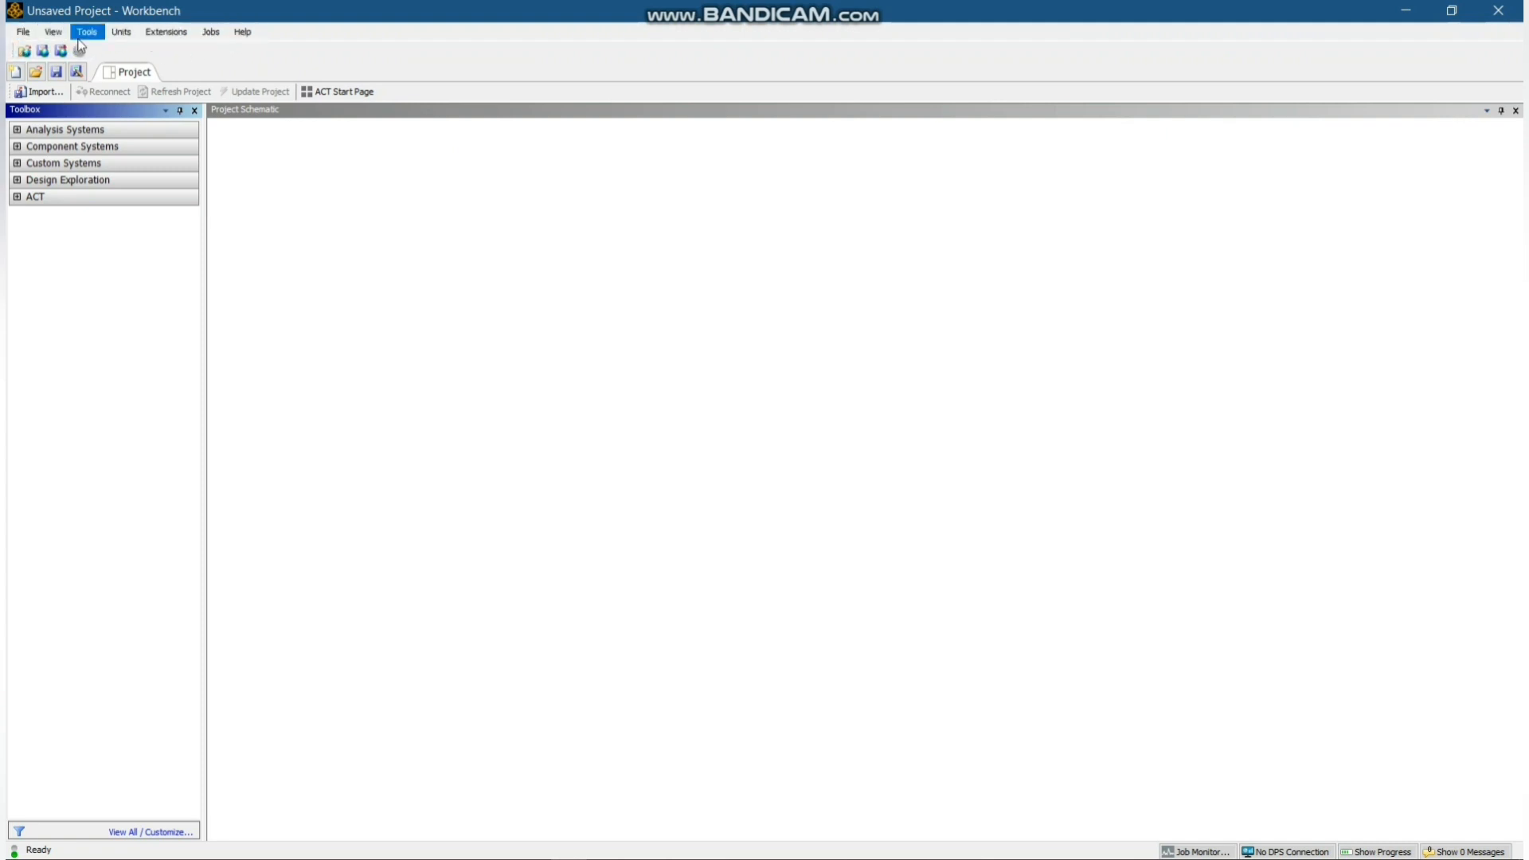
Make Metric (kg,mm,s,°C,mA,N,mV) both the default and the active project unit system
click(34, 37)
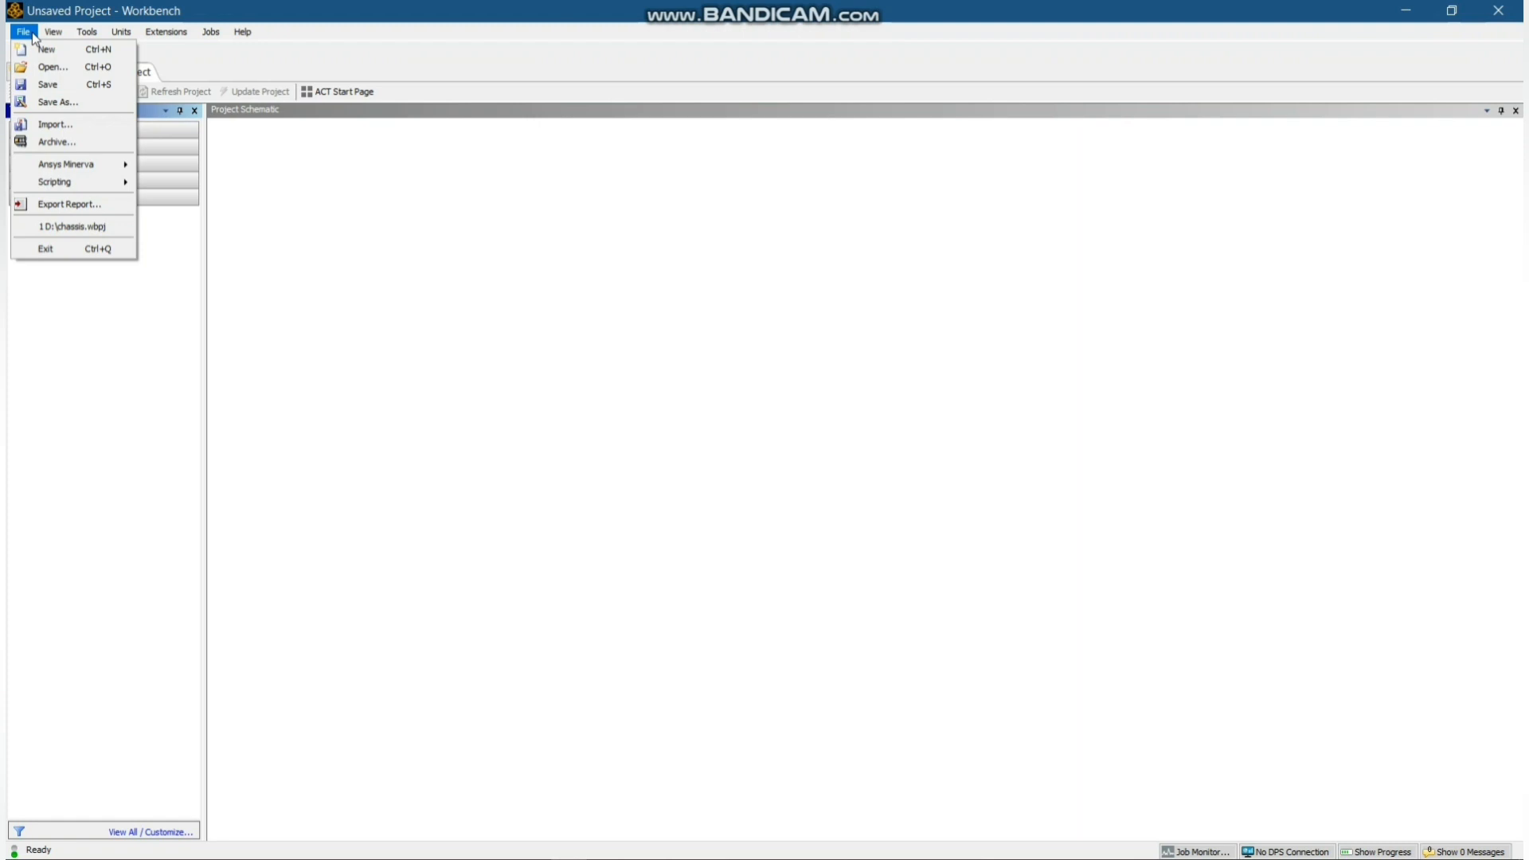
mouse_move(54, 38)
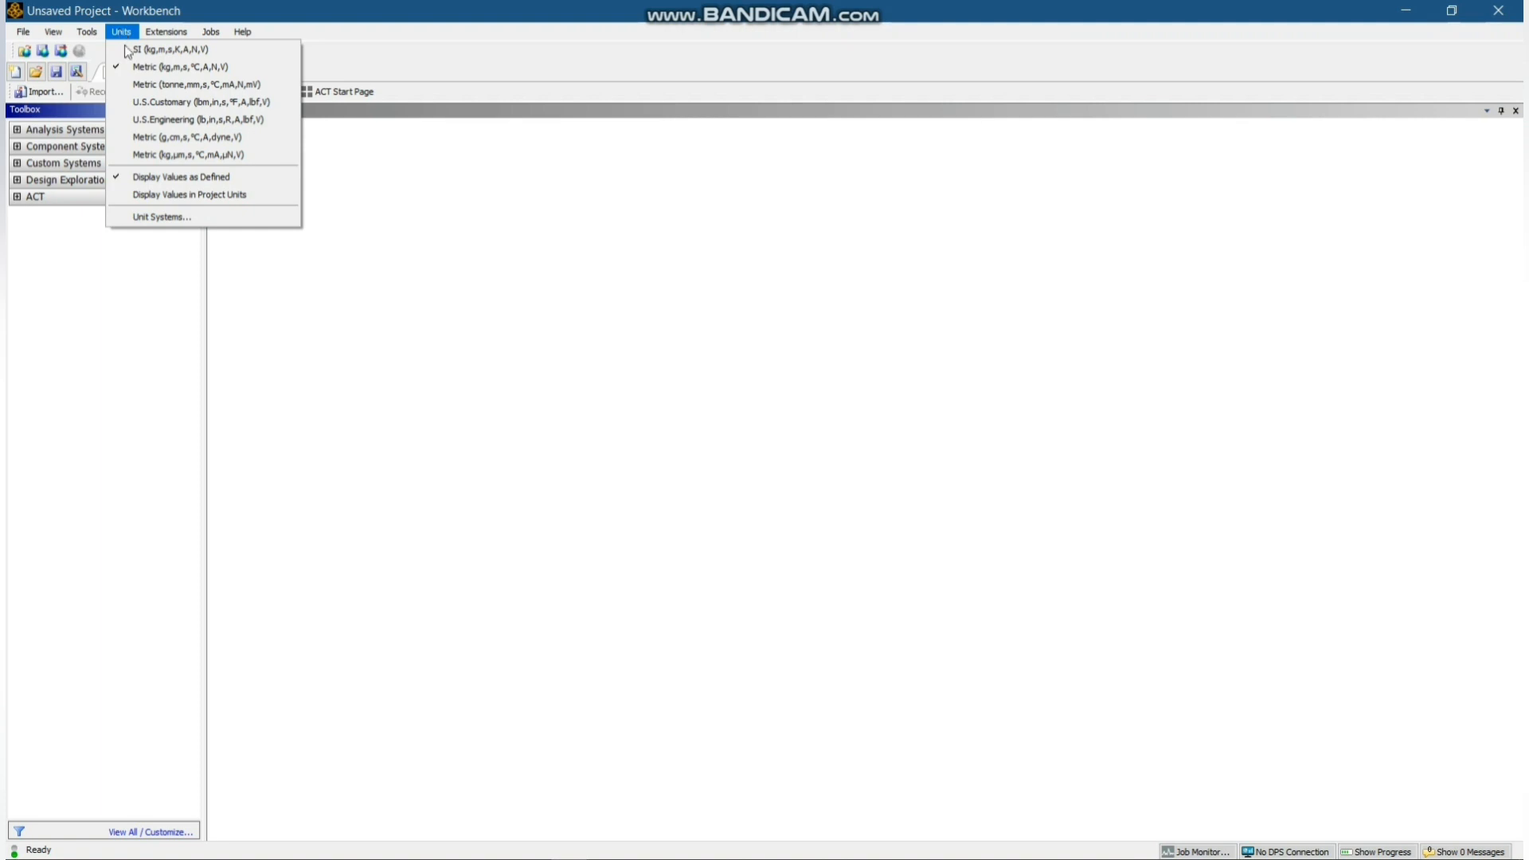
click(194, 223)
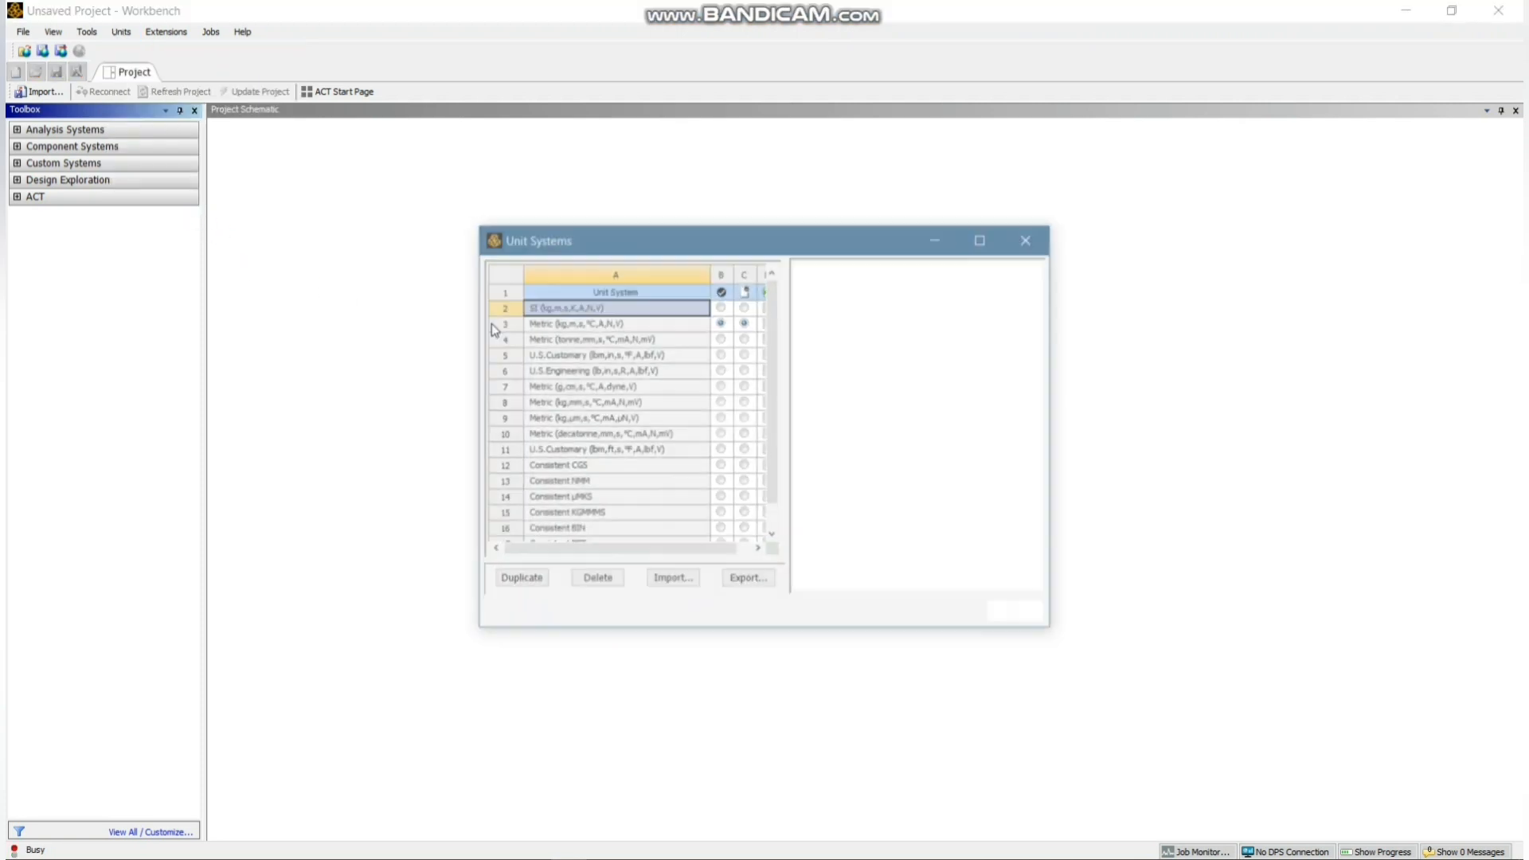
drag(620, 551, 663, 556)
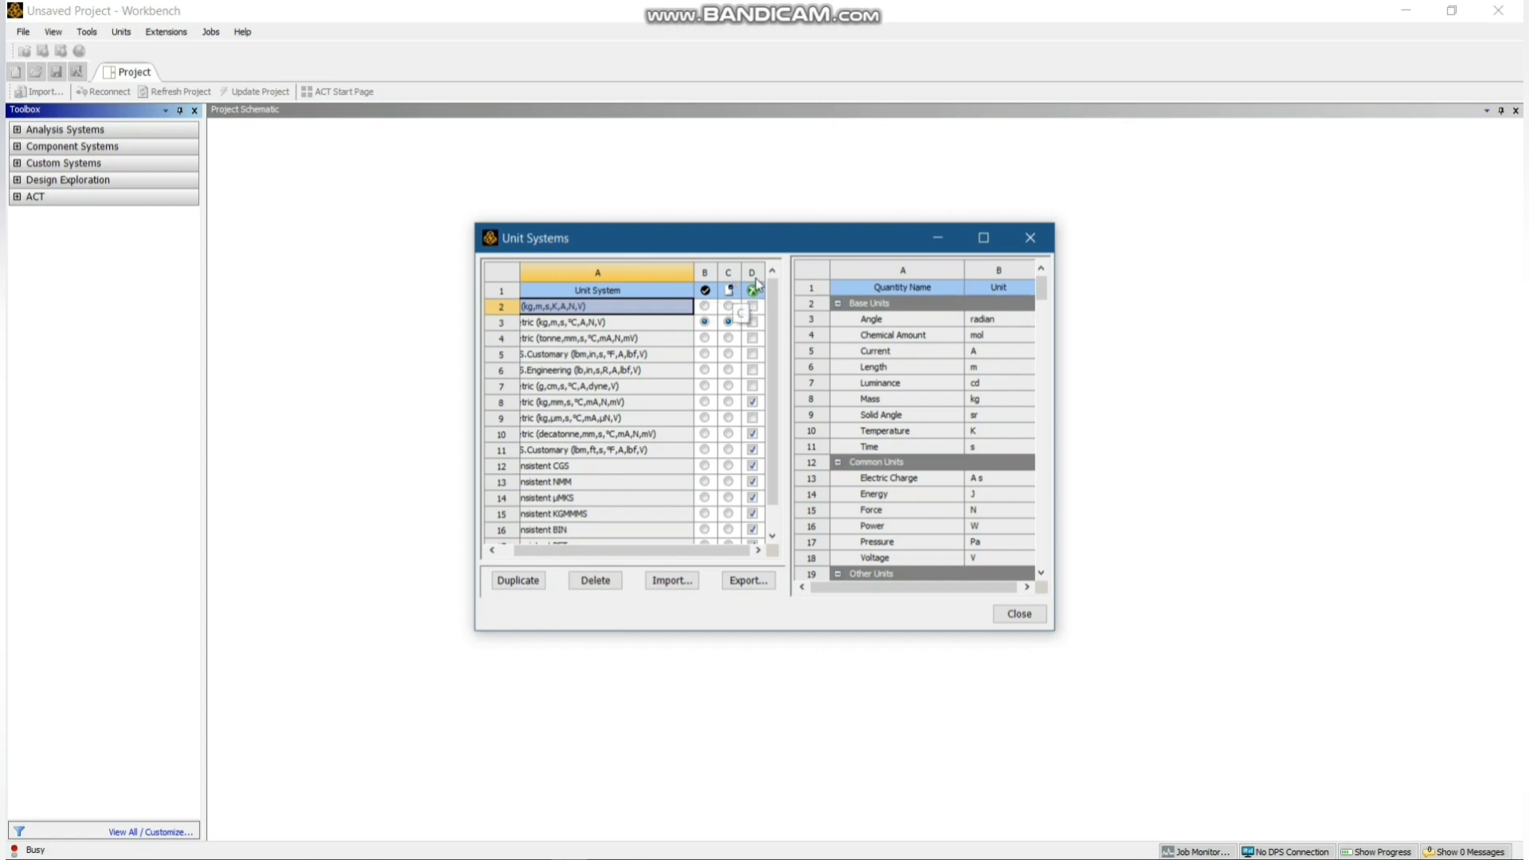
click(760, 422)
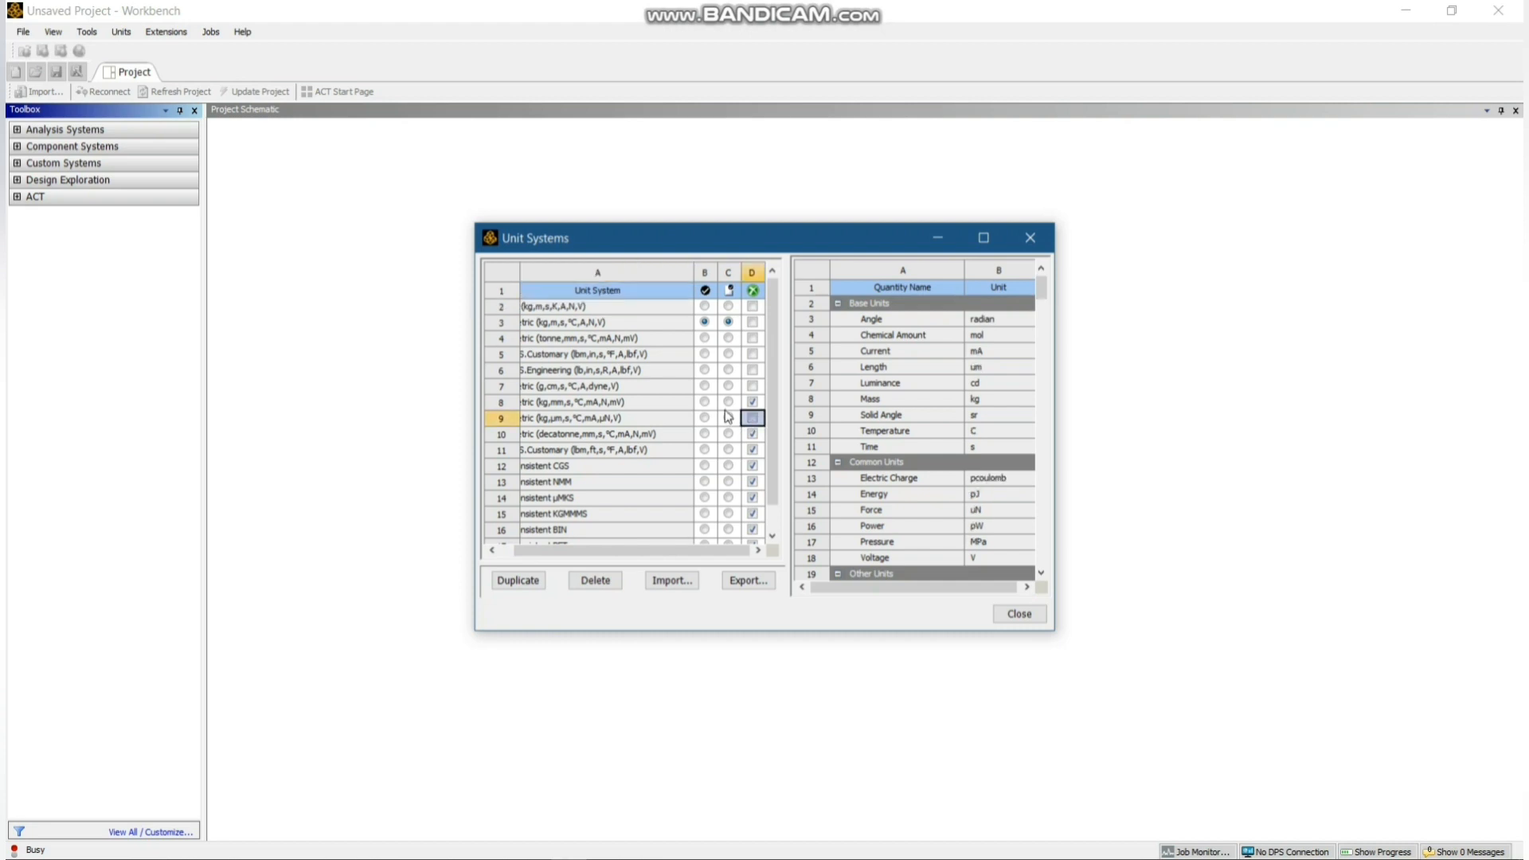
click(729, 402)
click(705, 402)
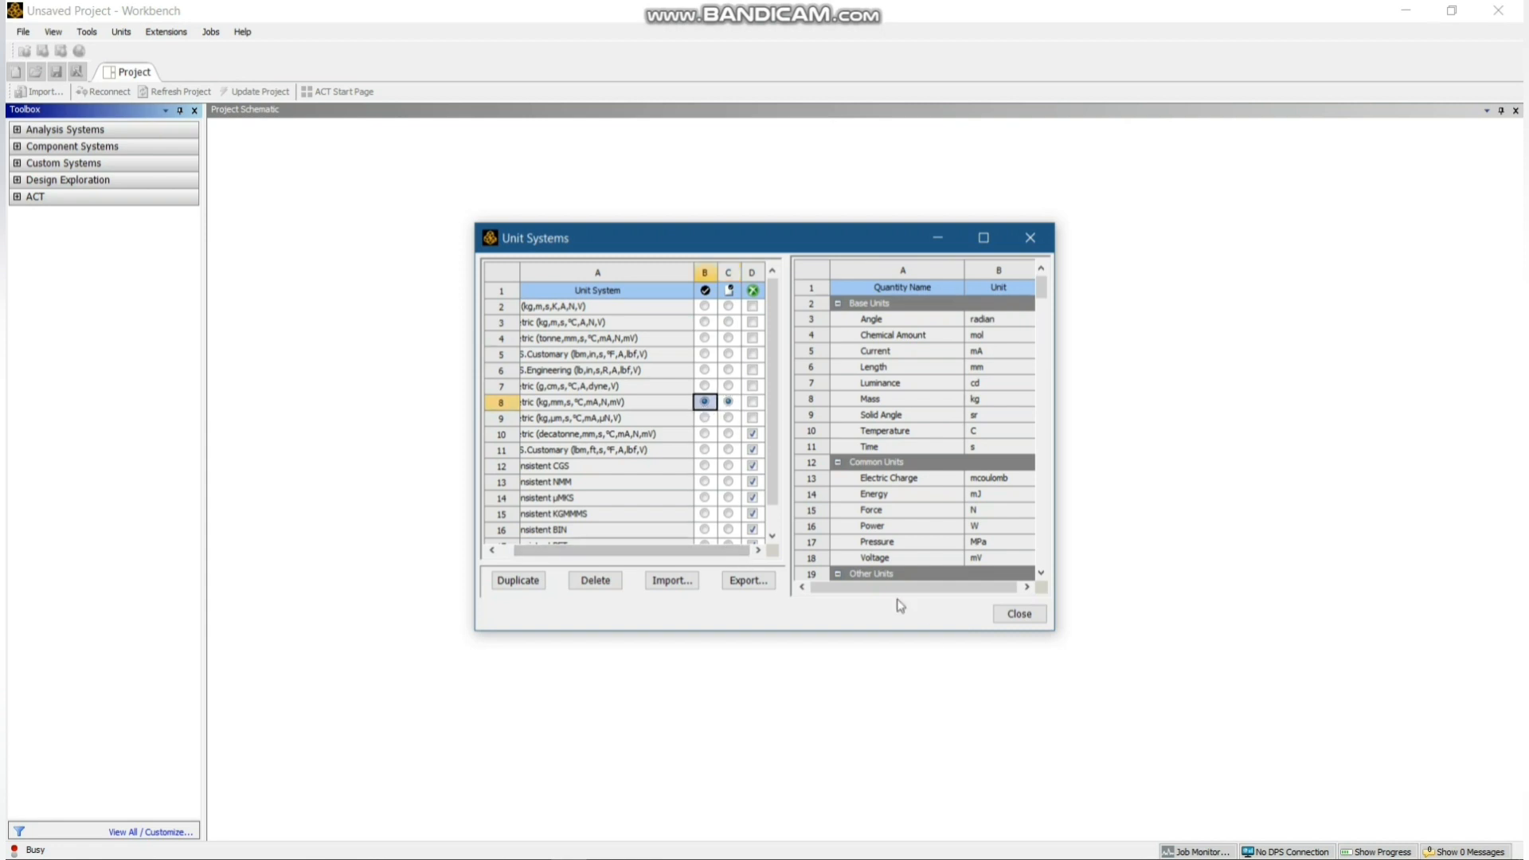
click(1012, 615)
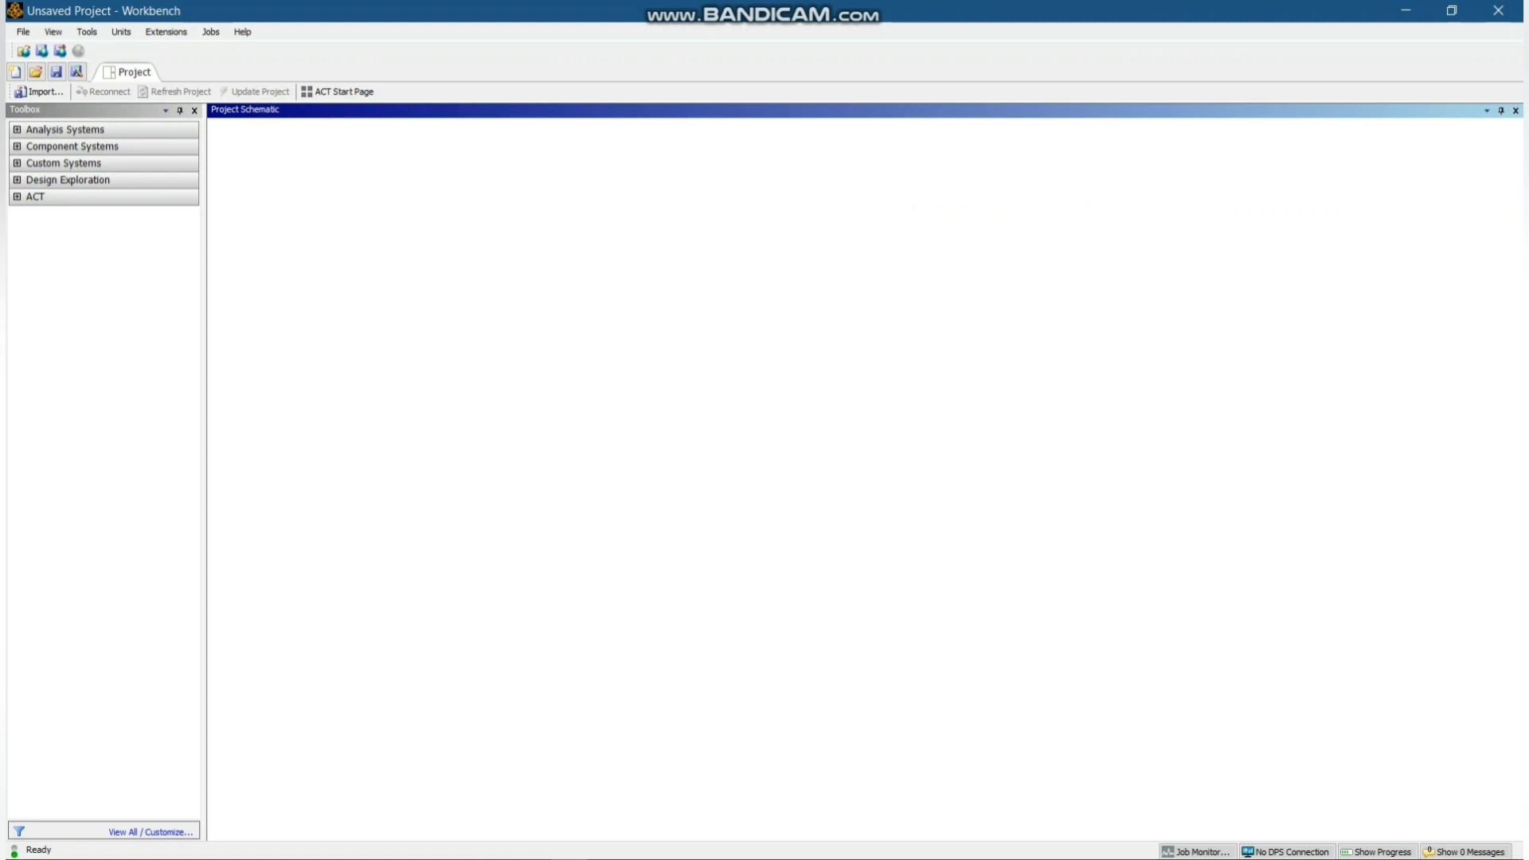
Examine the systems available under Analysis Systems, Component Systems, Custom Systems and Design Exploration
click(64, 129)
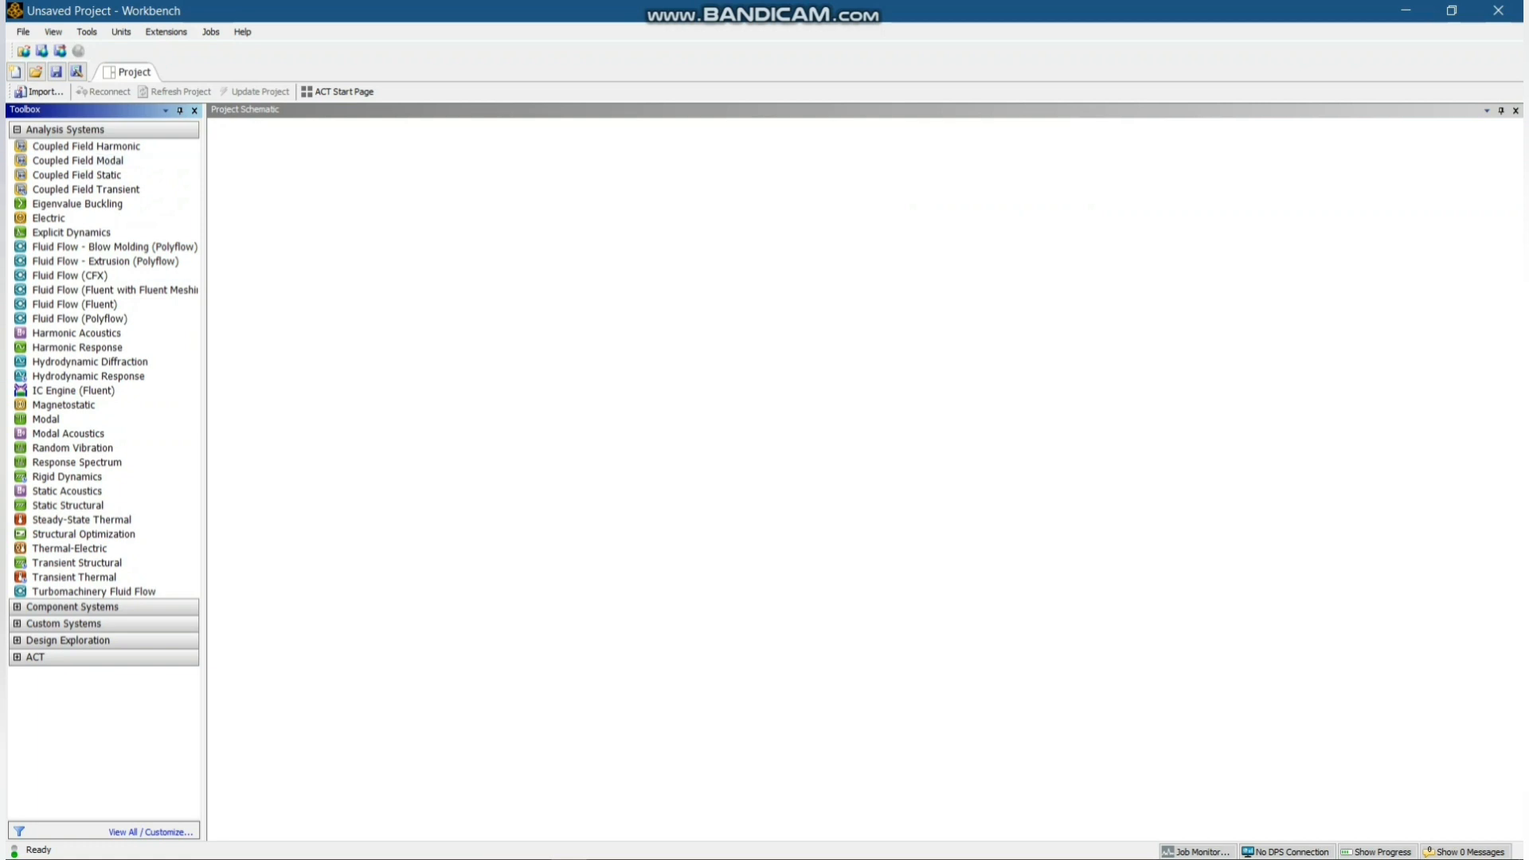
click(71, 607)
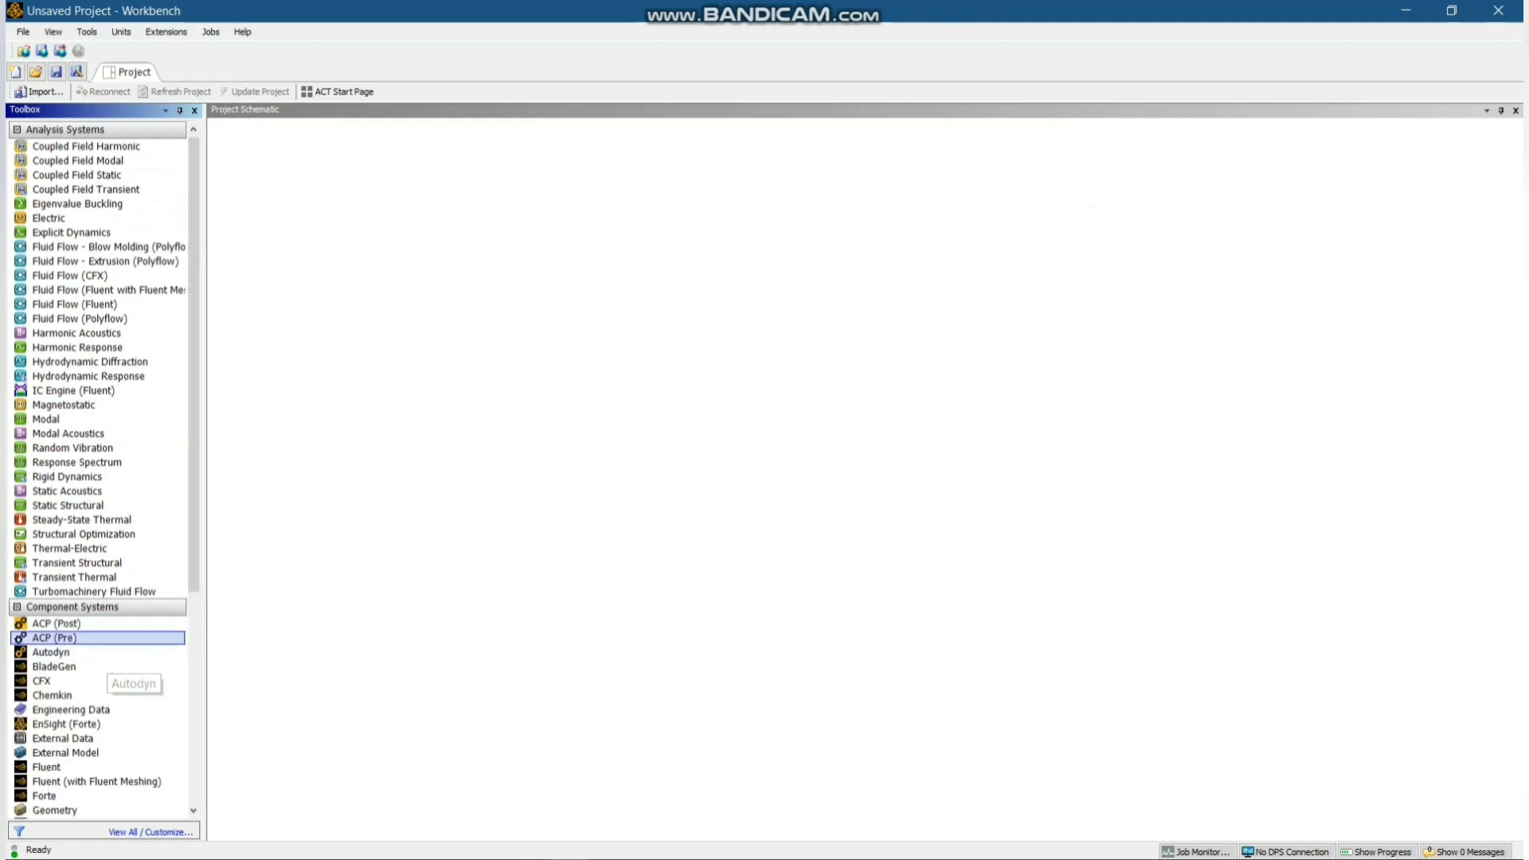
scroll(80, 693, down, 3)
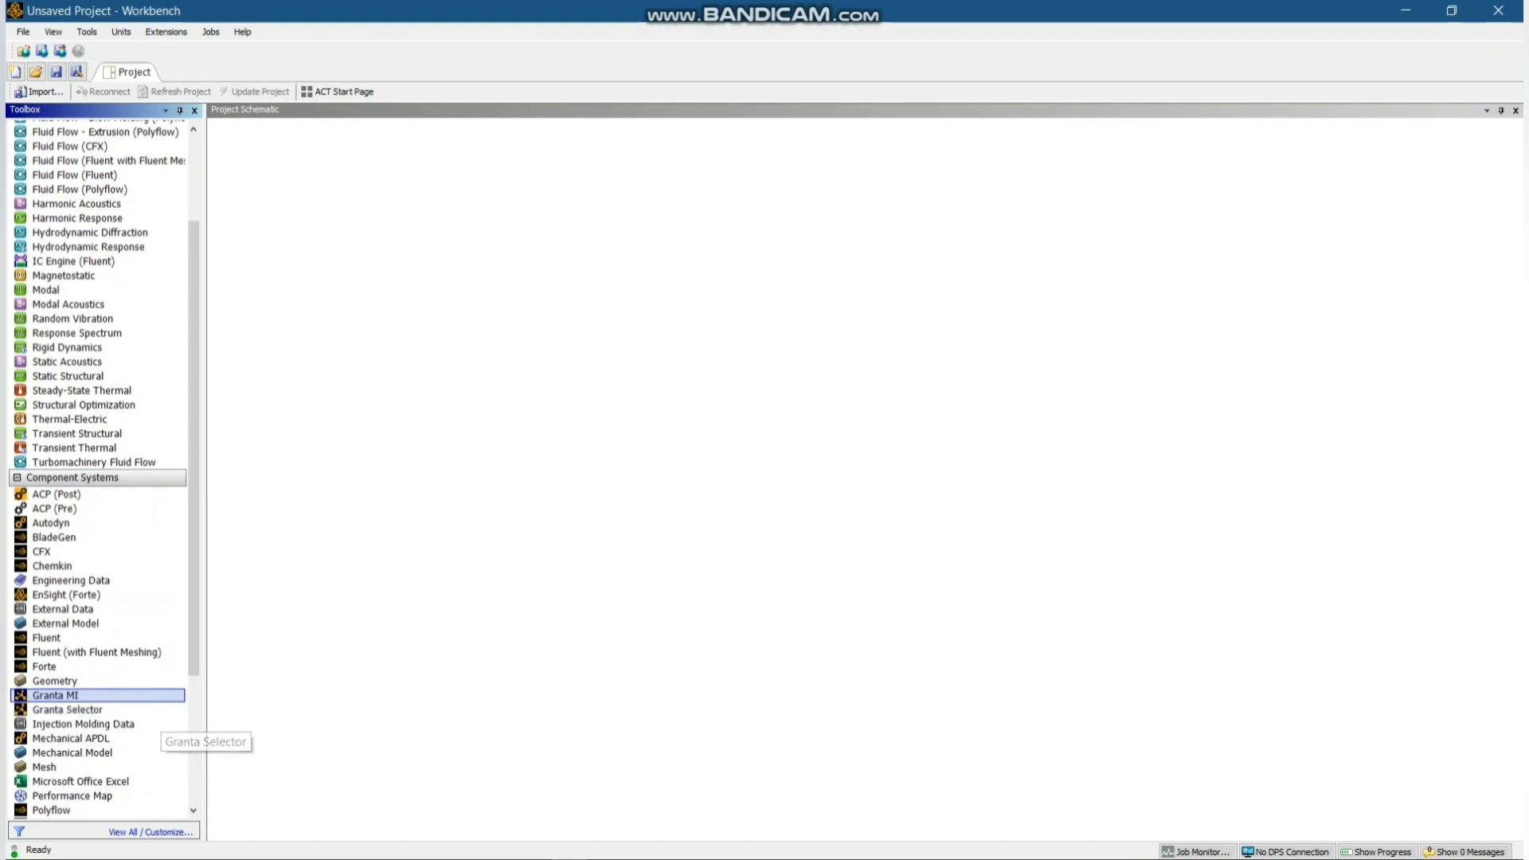
scroll(156, 713, down, 4)
scroll(155, 712, down, 1)
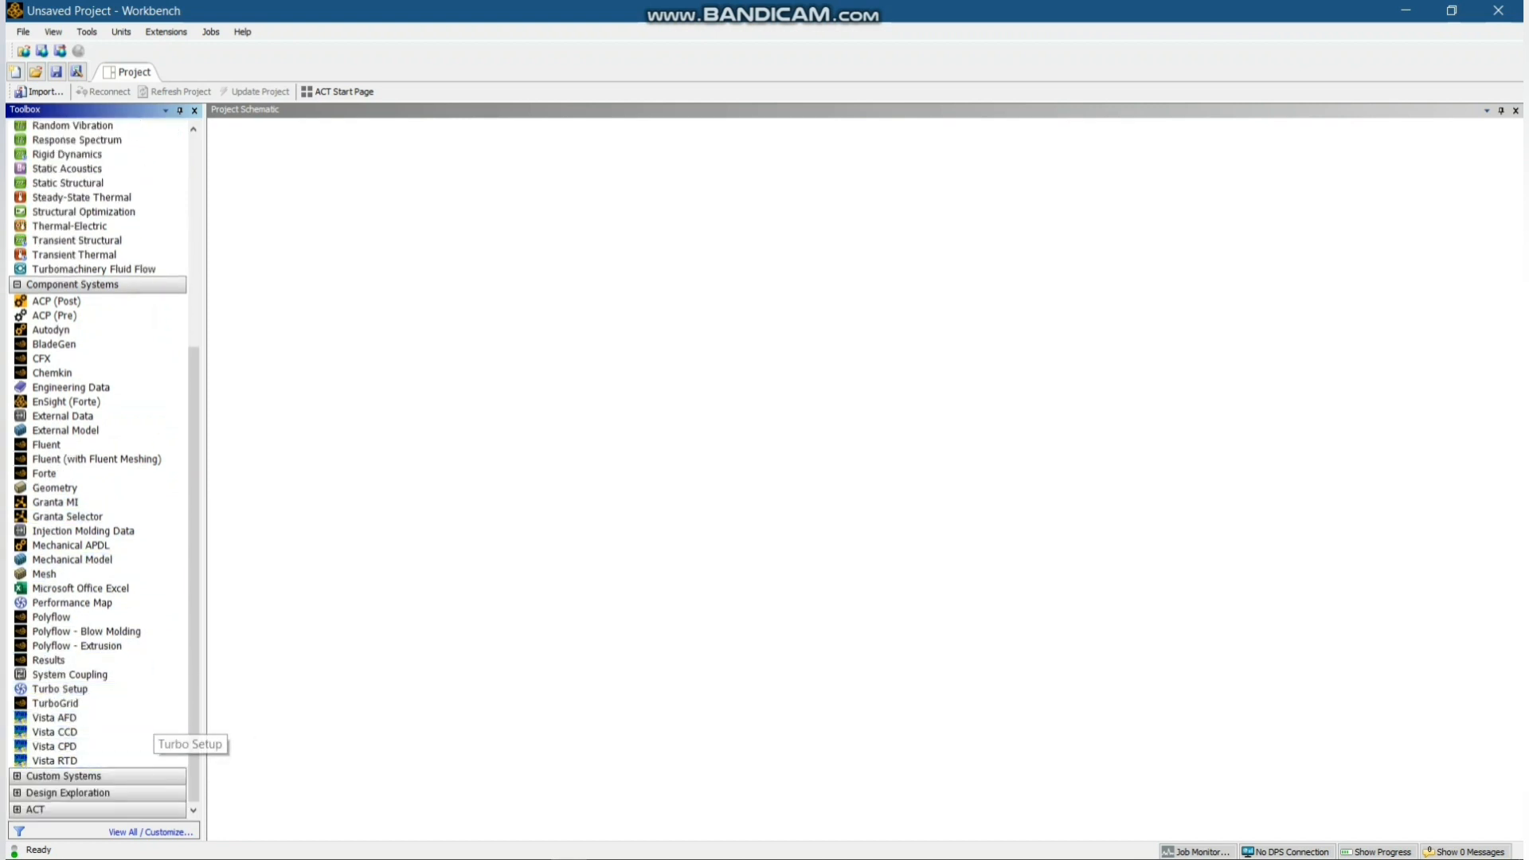
click(60, 776)
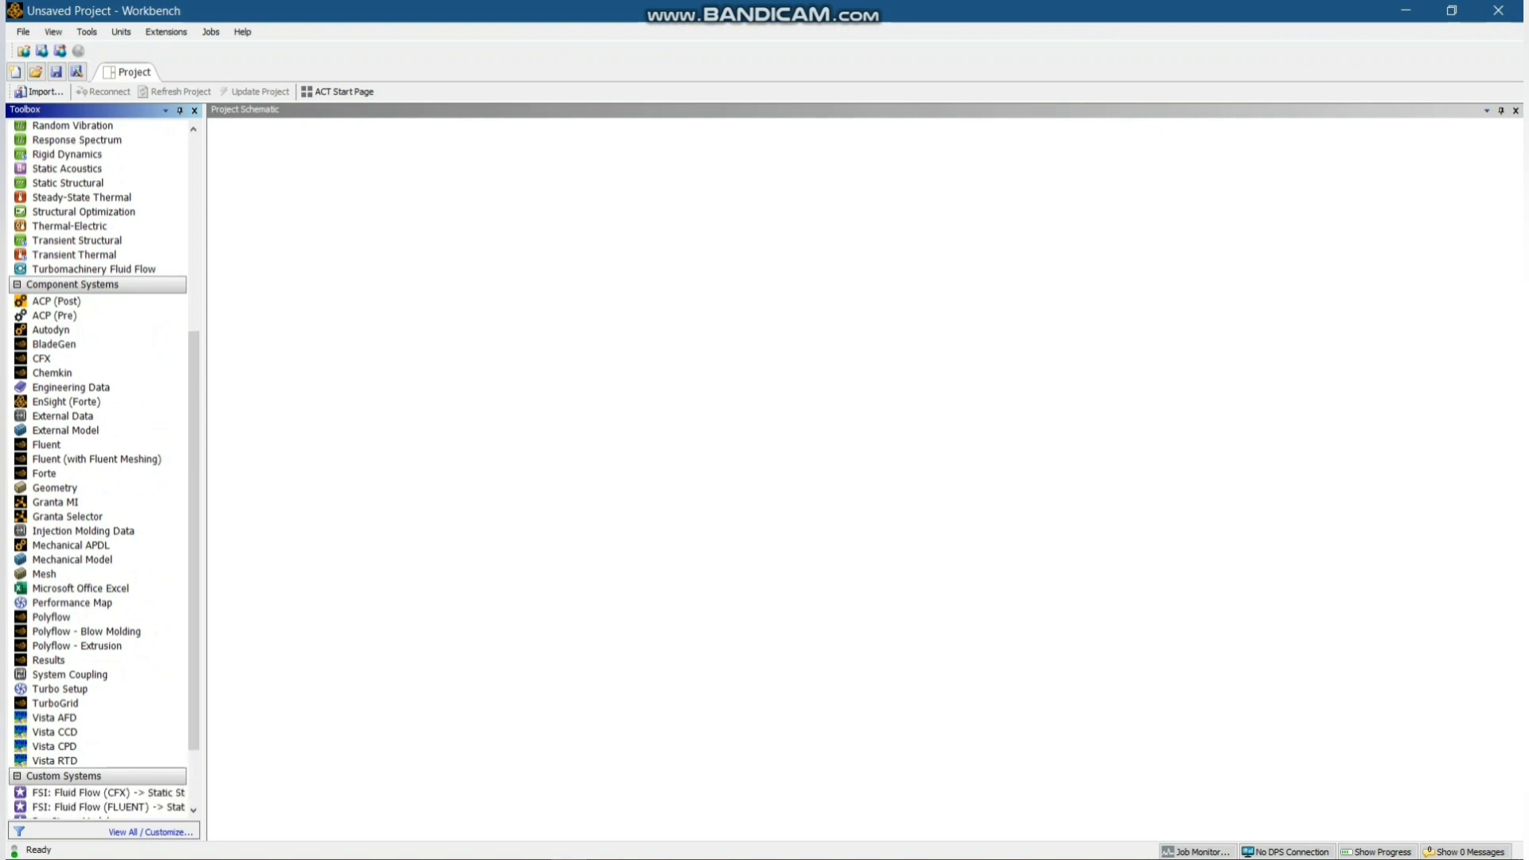
scroll(95, 746, down, 2)
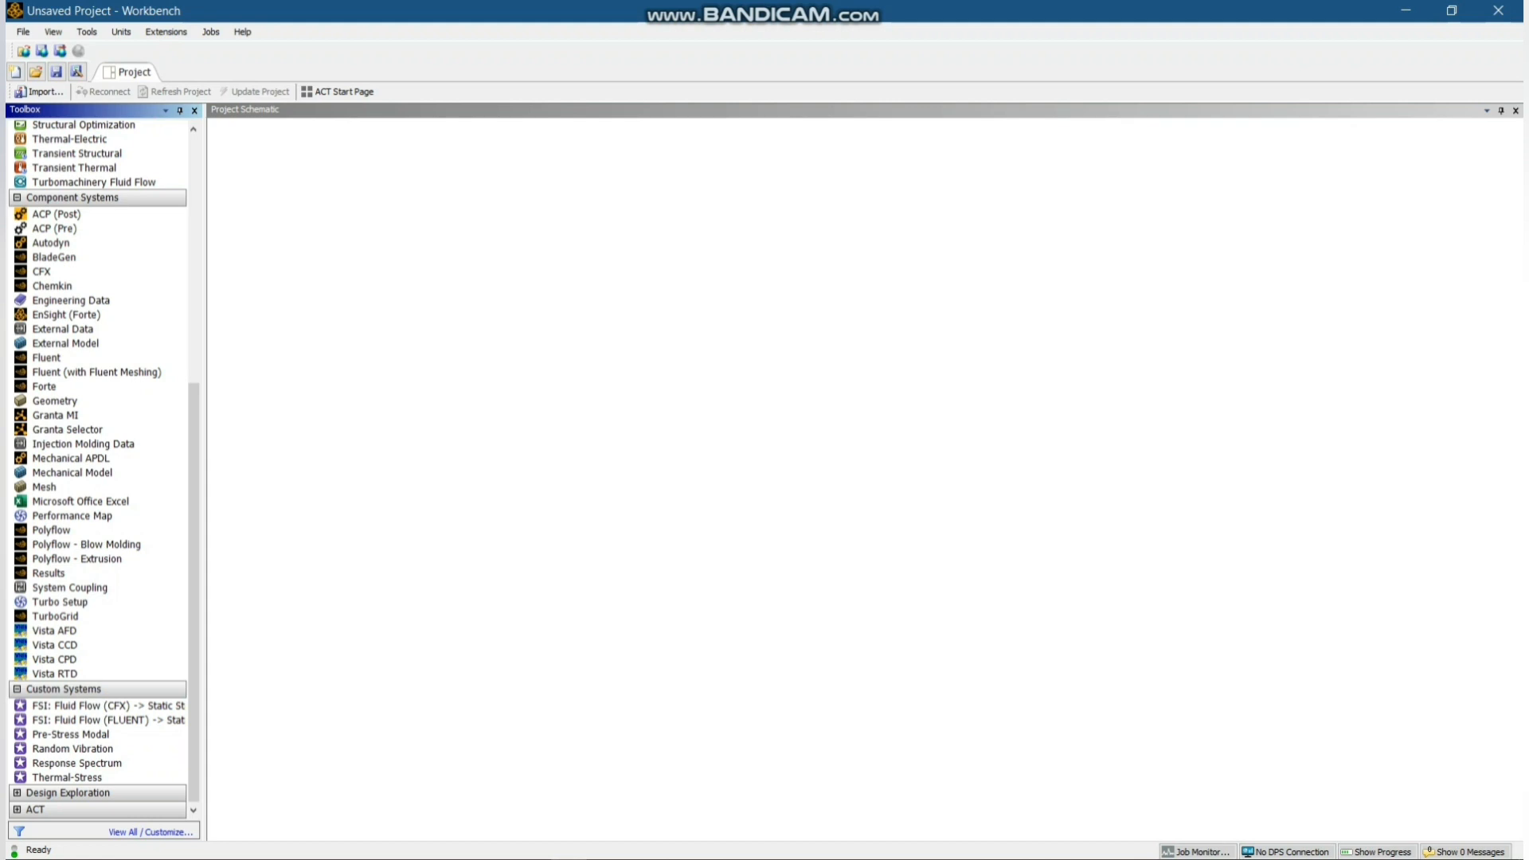
click(68, 793)
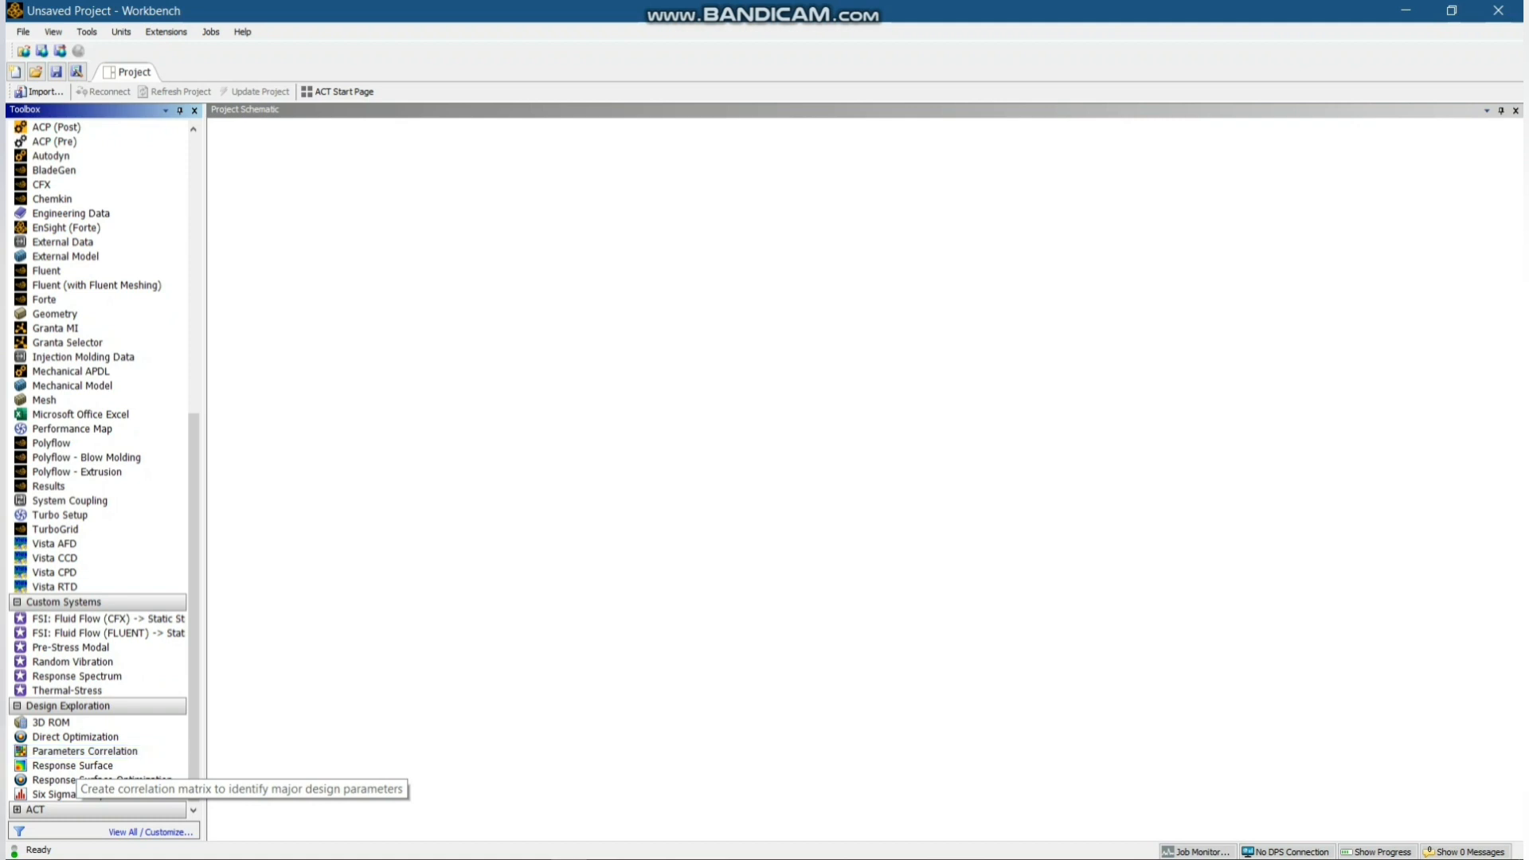
double_click(84, 751)
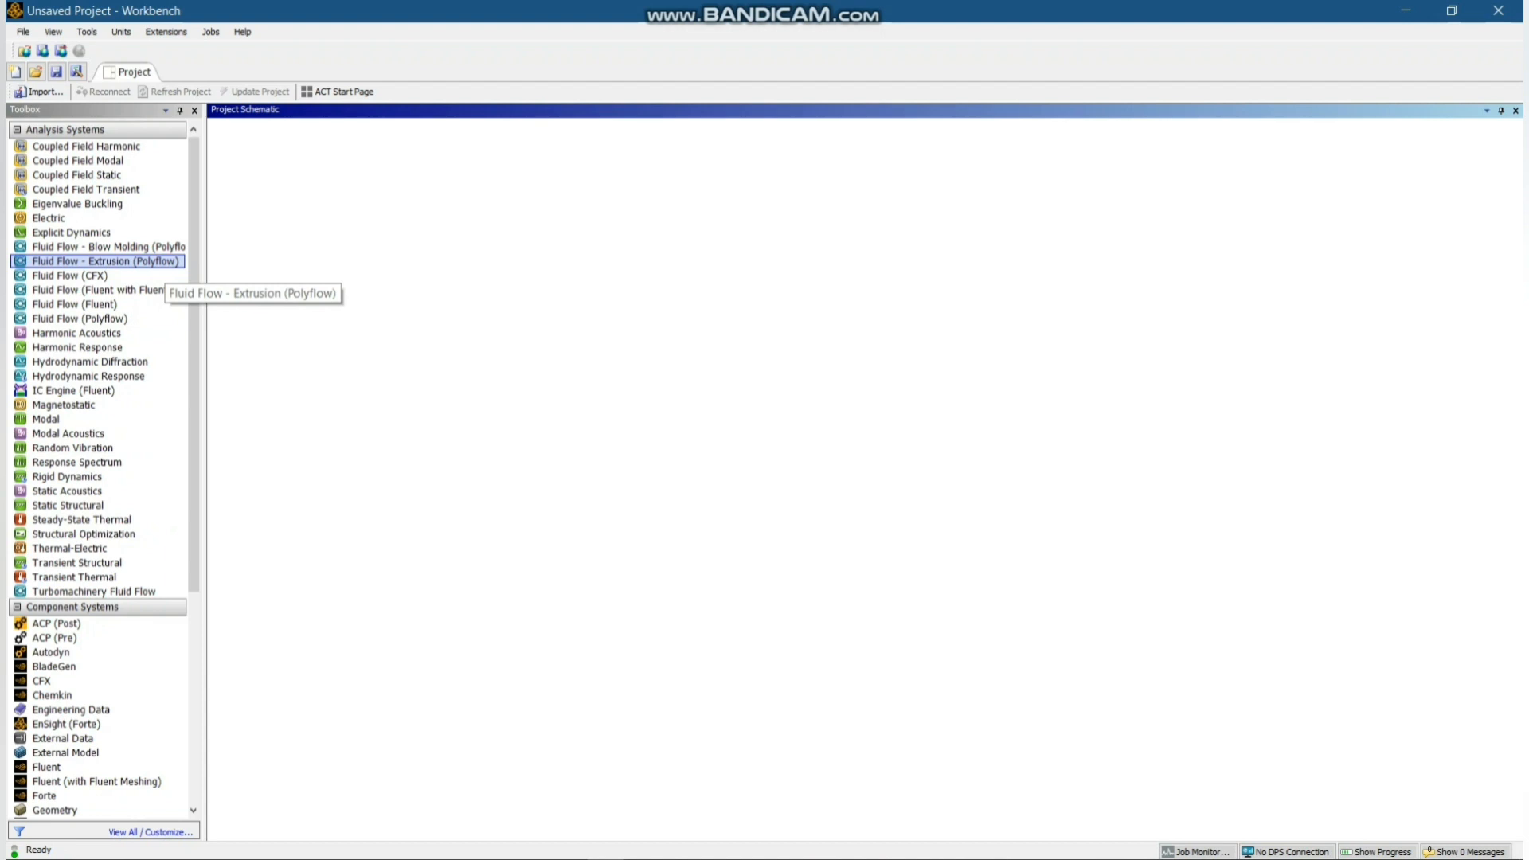
Add a standalone Static Structural analysis system to the empty project schematic
scroll(104, 557, down, 7)
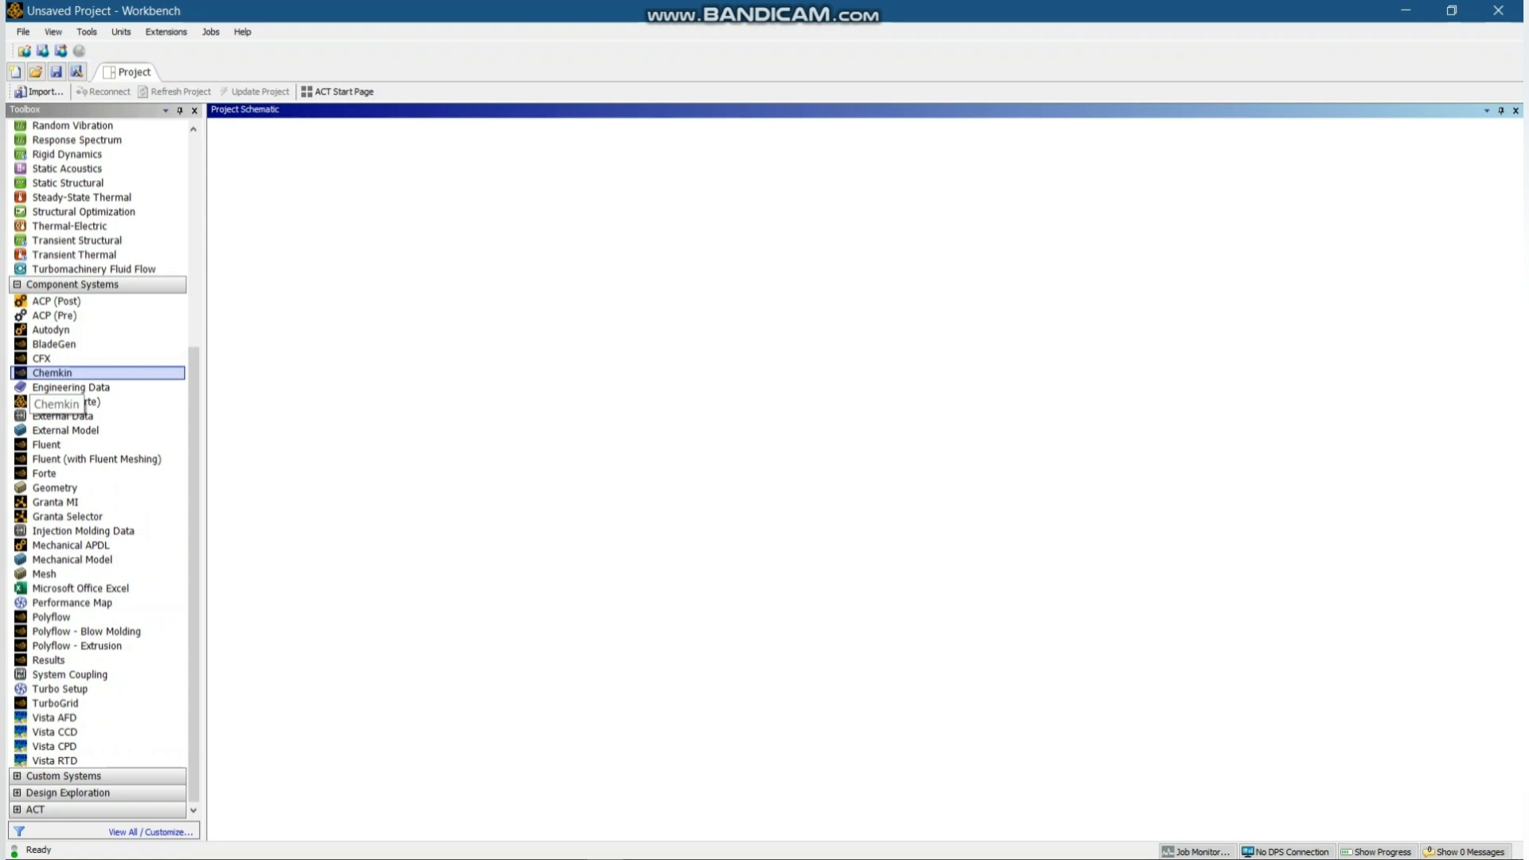
scroll(63, 422, up, 6)
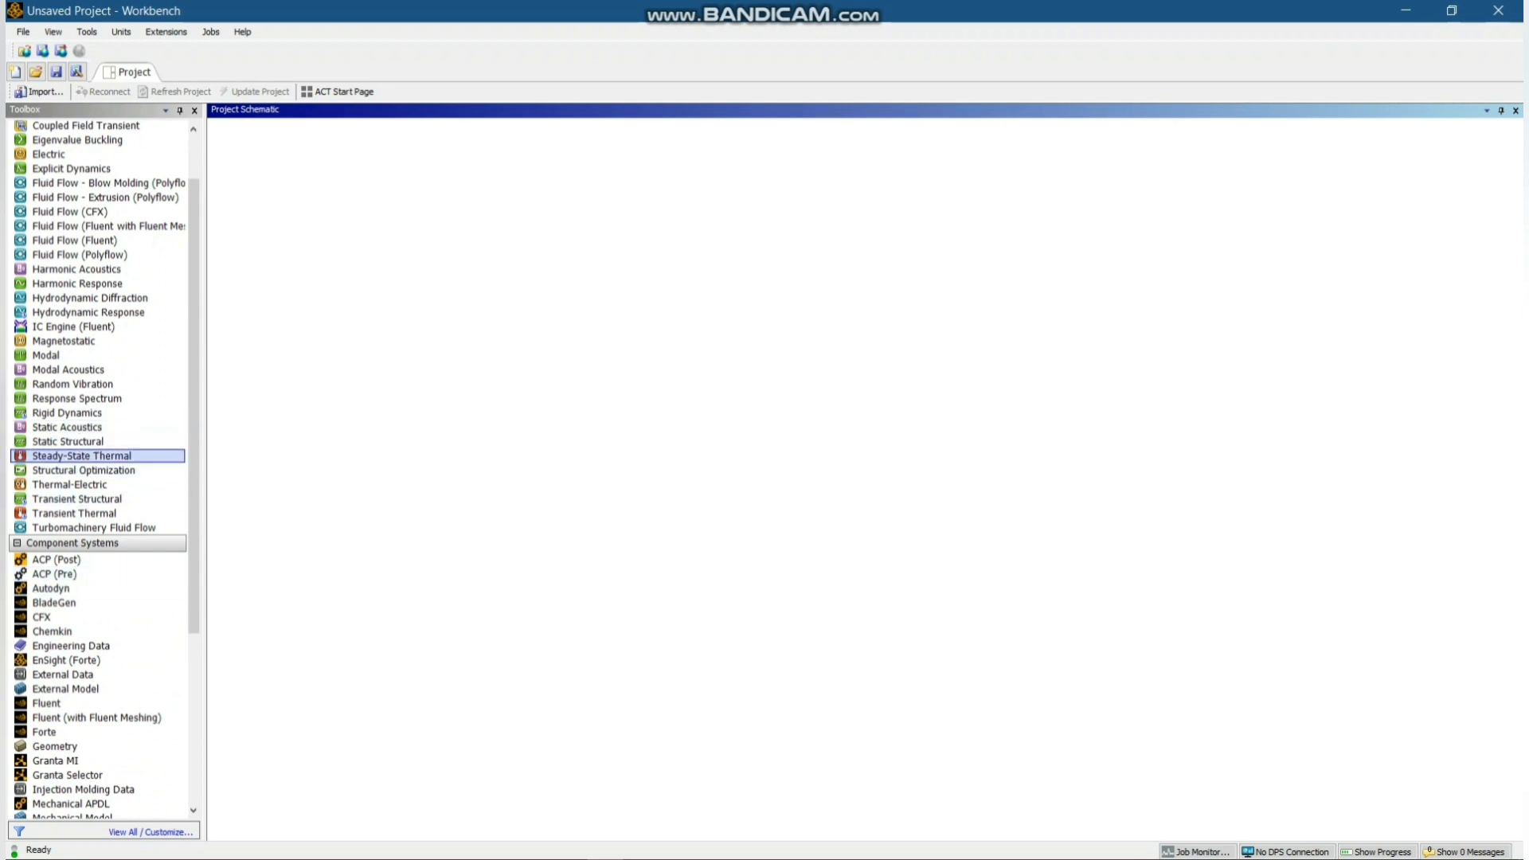
drag(67, 441, 301, 194)
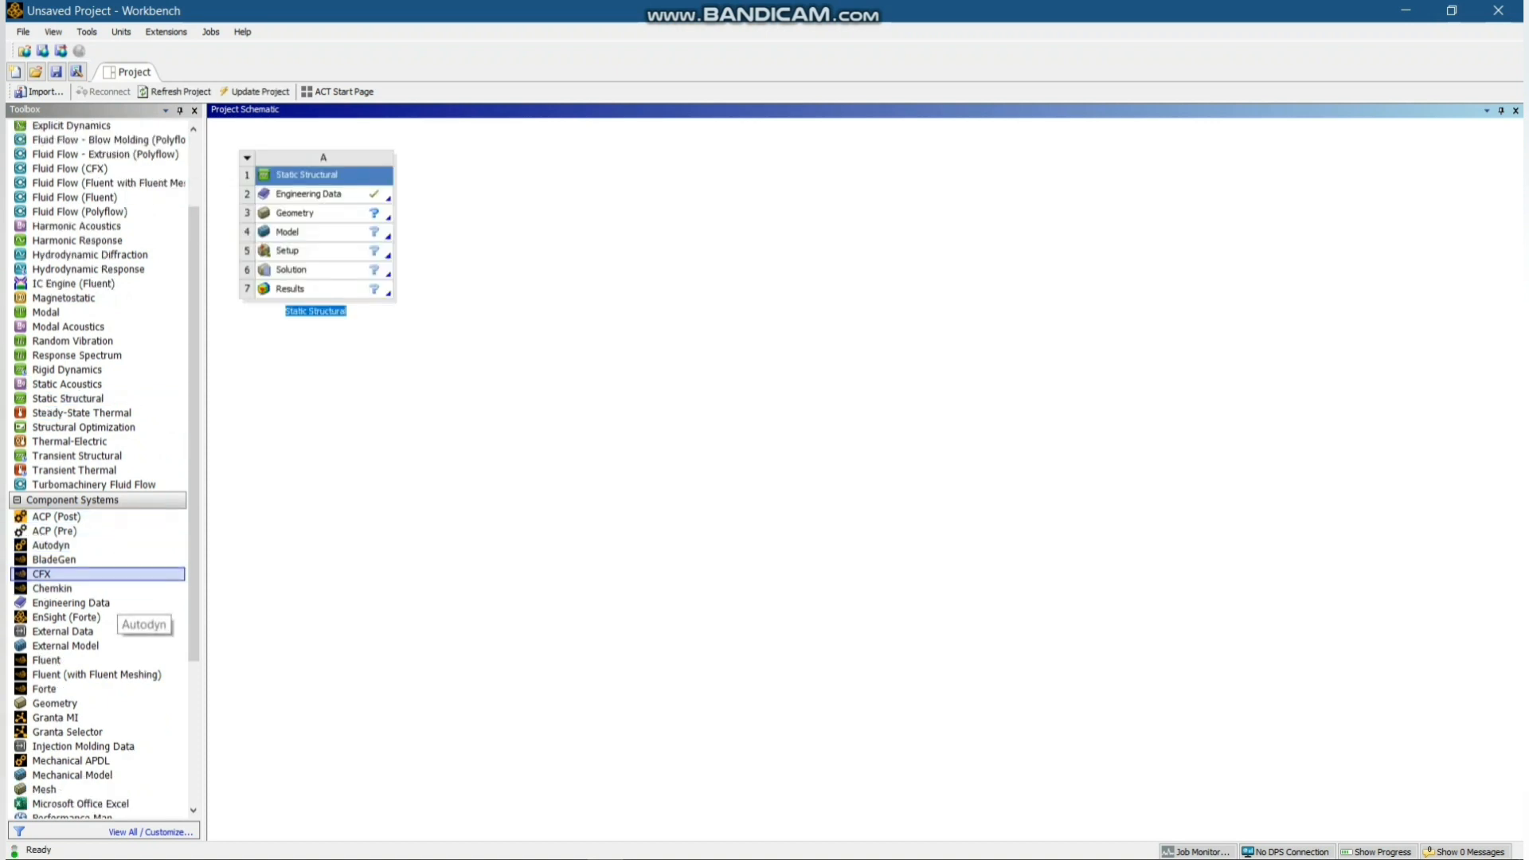
Add a standalone Geometry system beside the Static Structural system, and a Mechanical Model system linked to its geometry
scroll(96, 557, down, 6)
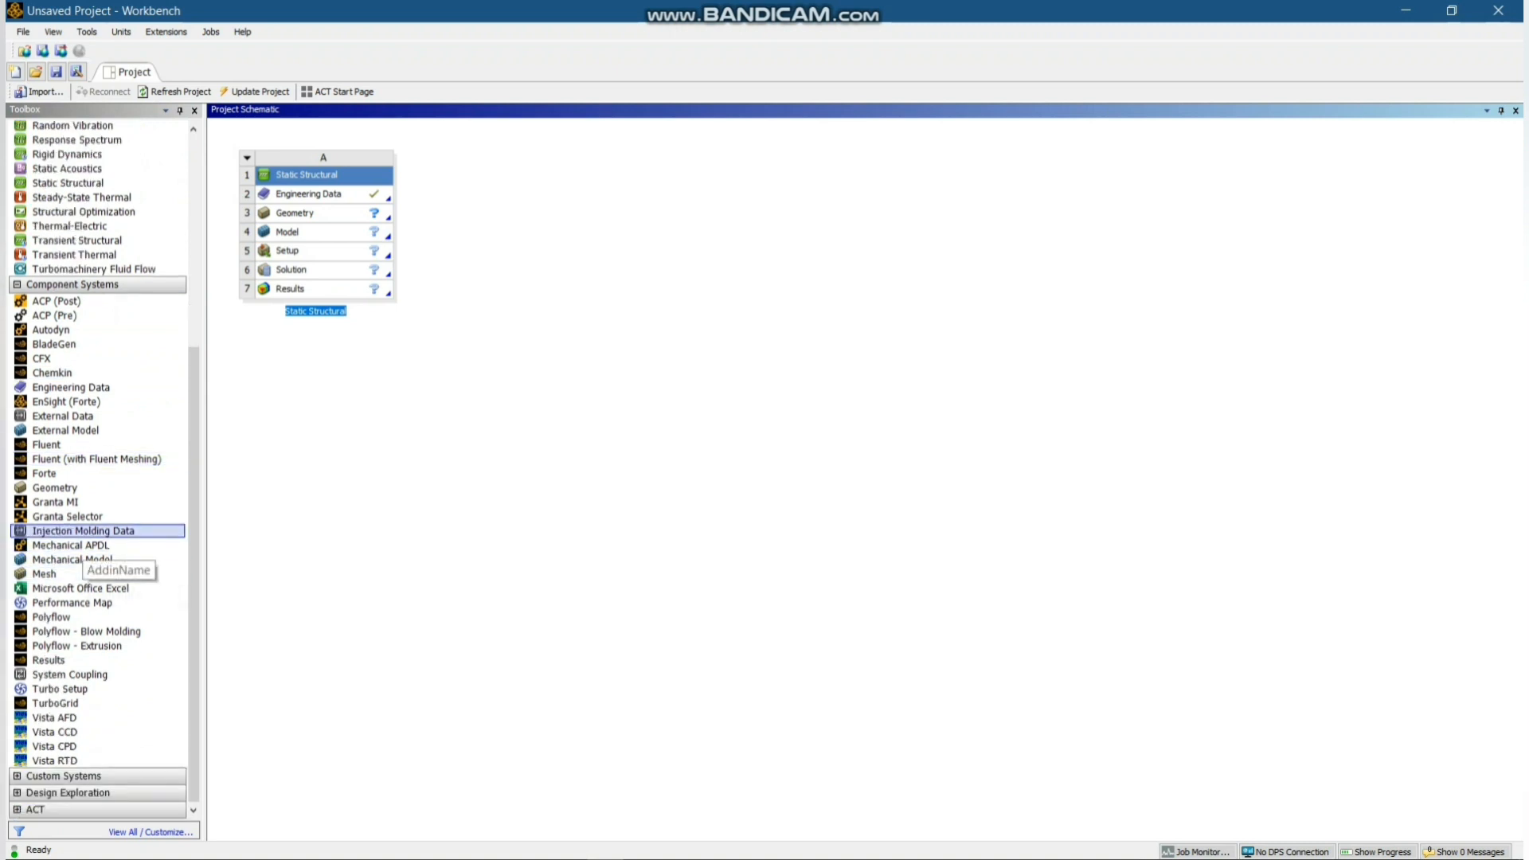
drag(54, 487, 502, 195)
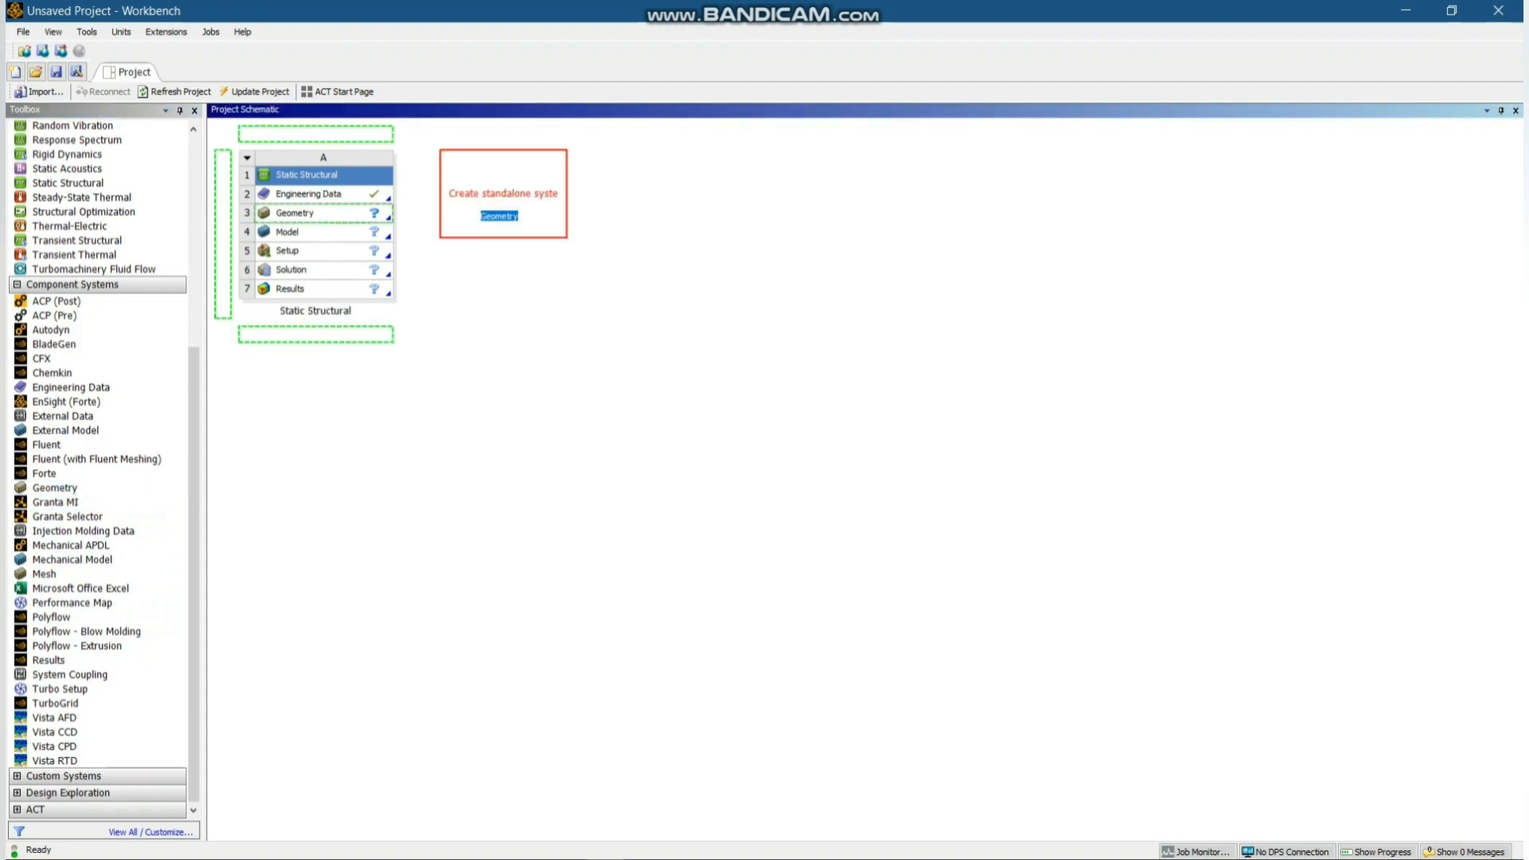
drag(71, 559, 669, 195)
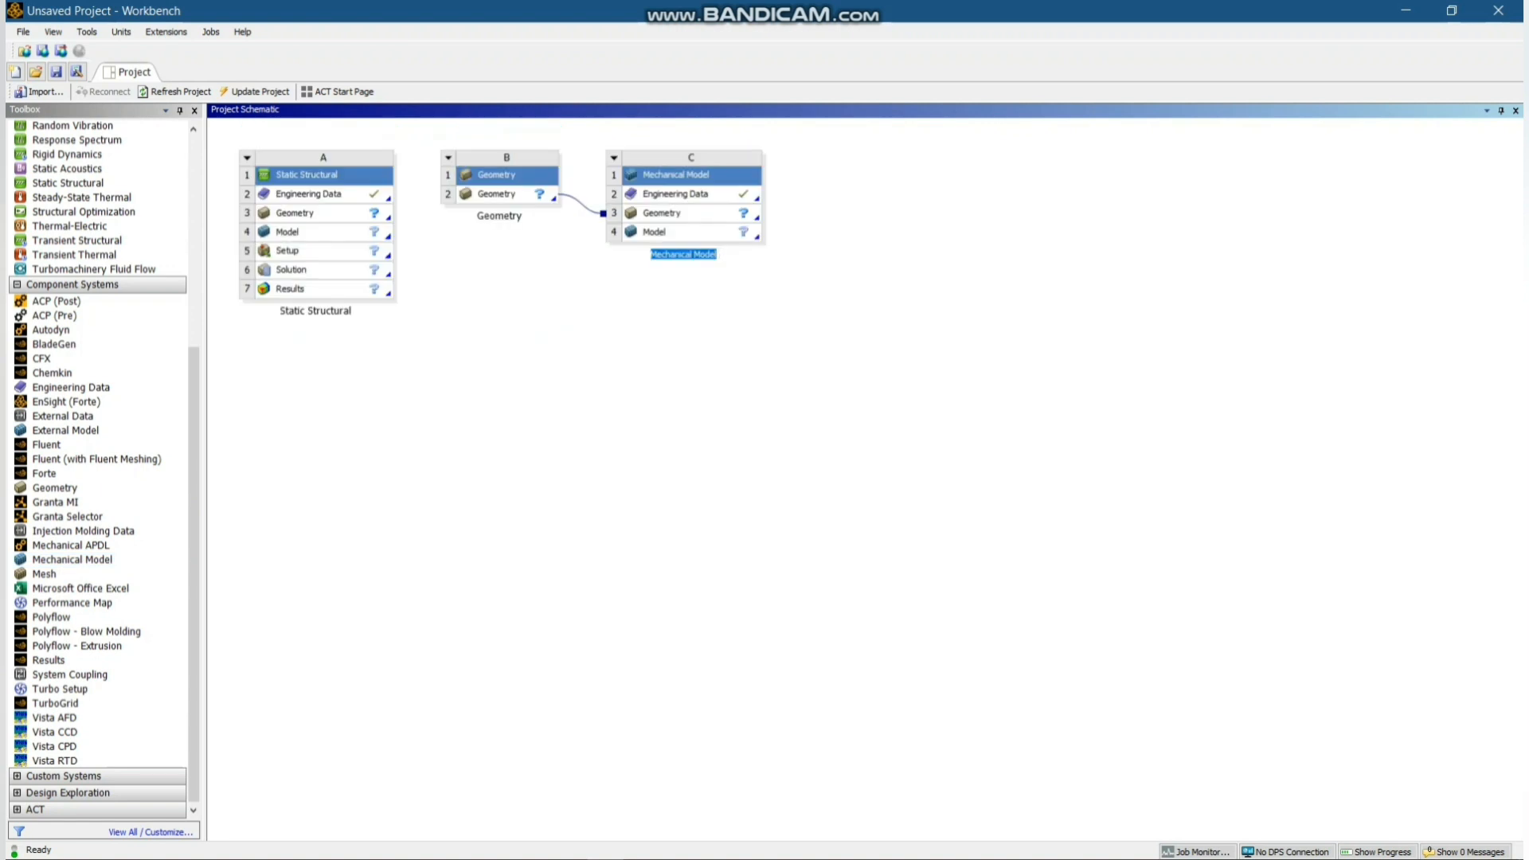
Add a second Static Structural system that shares the Mechanical Model's engineering data, geometry and model
scroll(79, 398, up, 4)
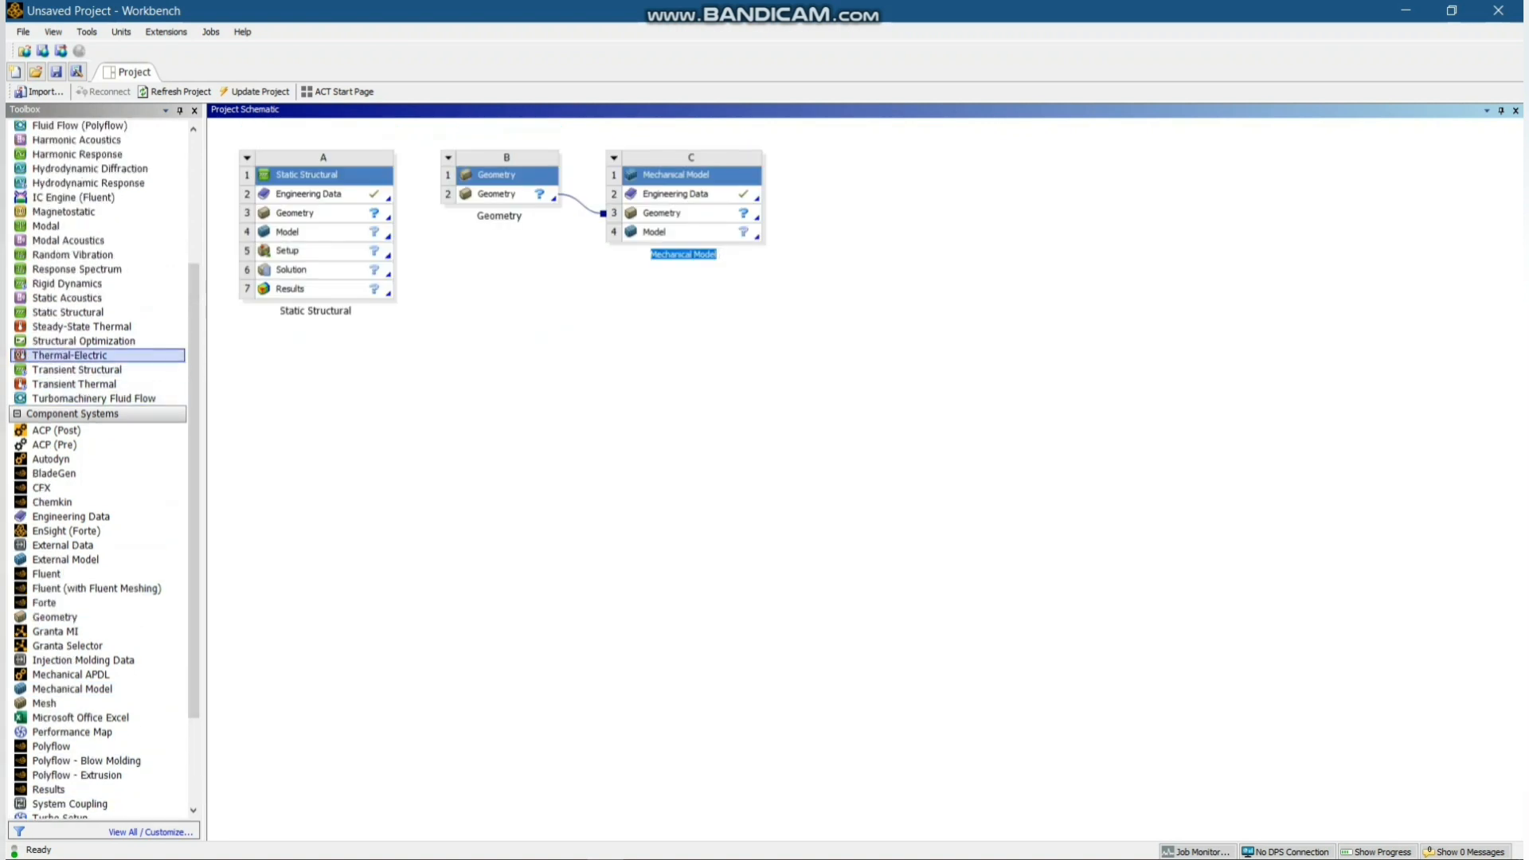
scroll(95, 478, up, 4)
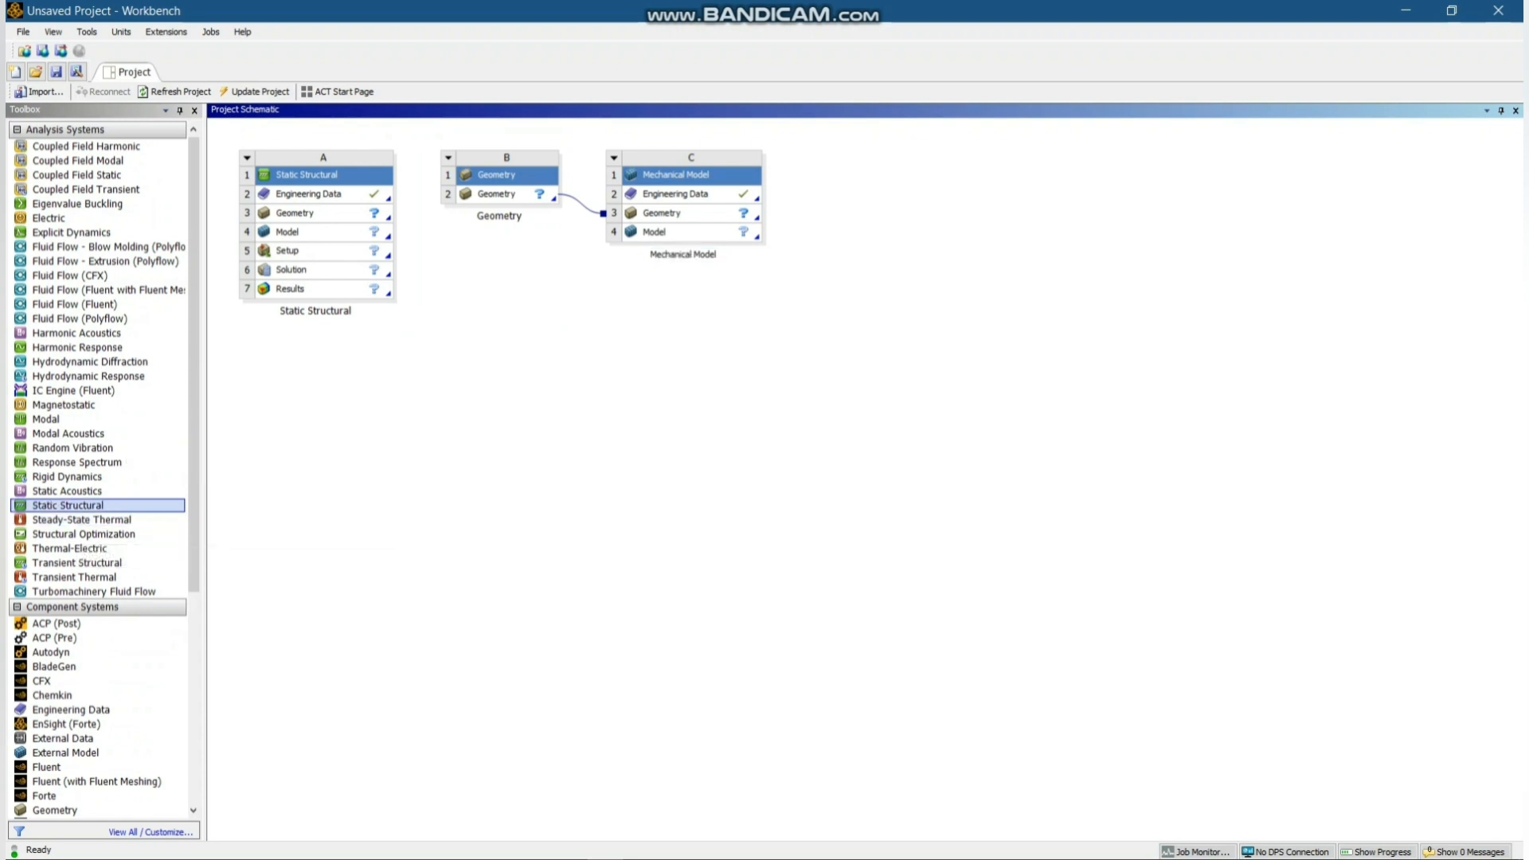
drag(68, 505, 80, 505)
drag(68, 505, 669, 233)
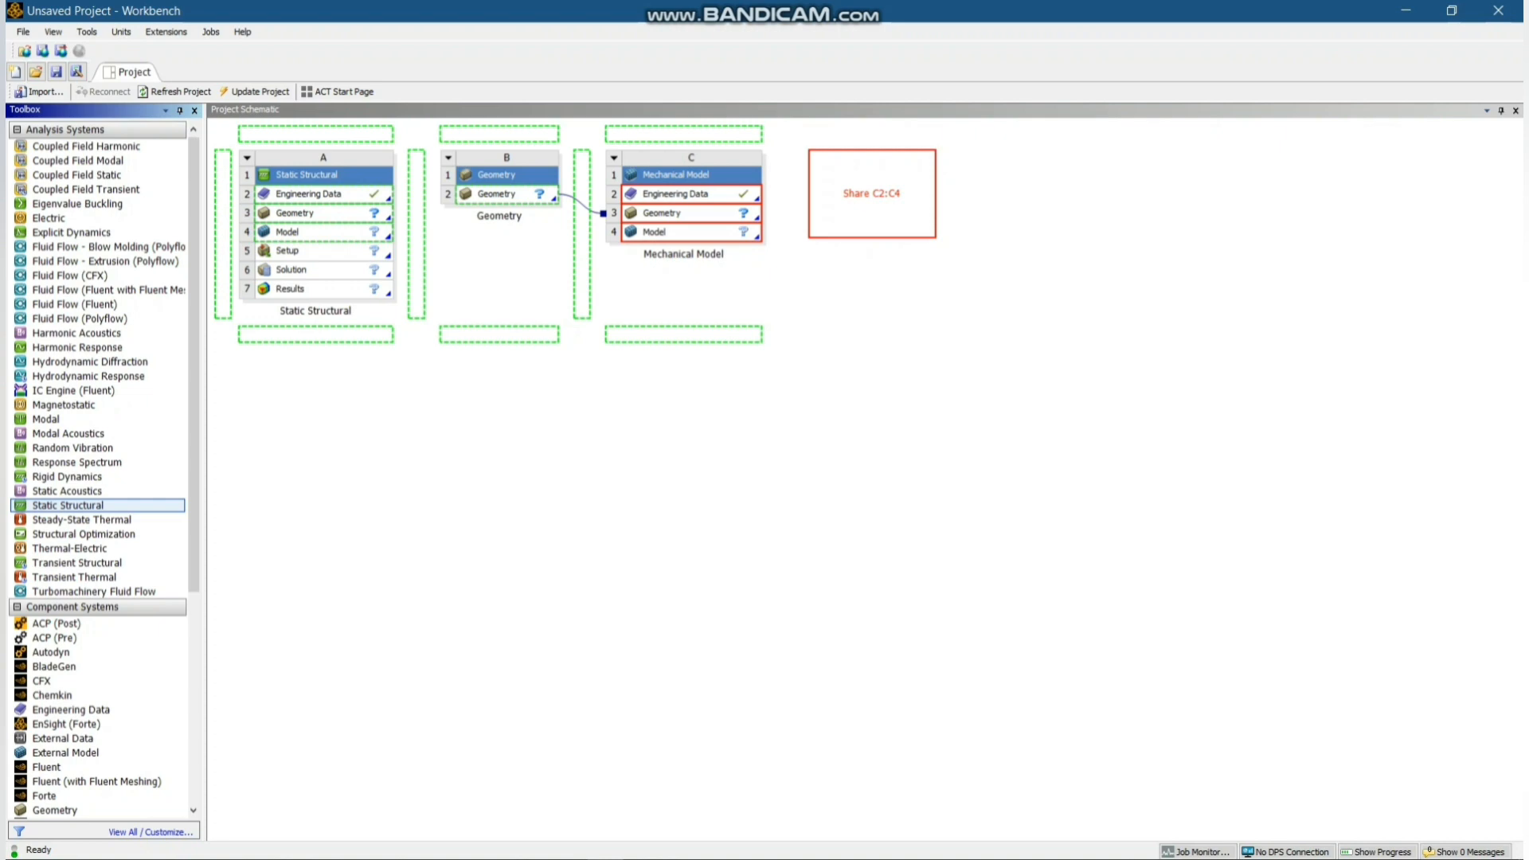
drag(873, 193, 872, 194)
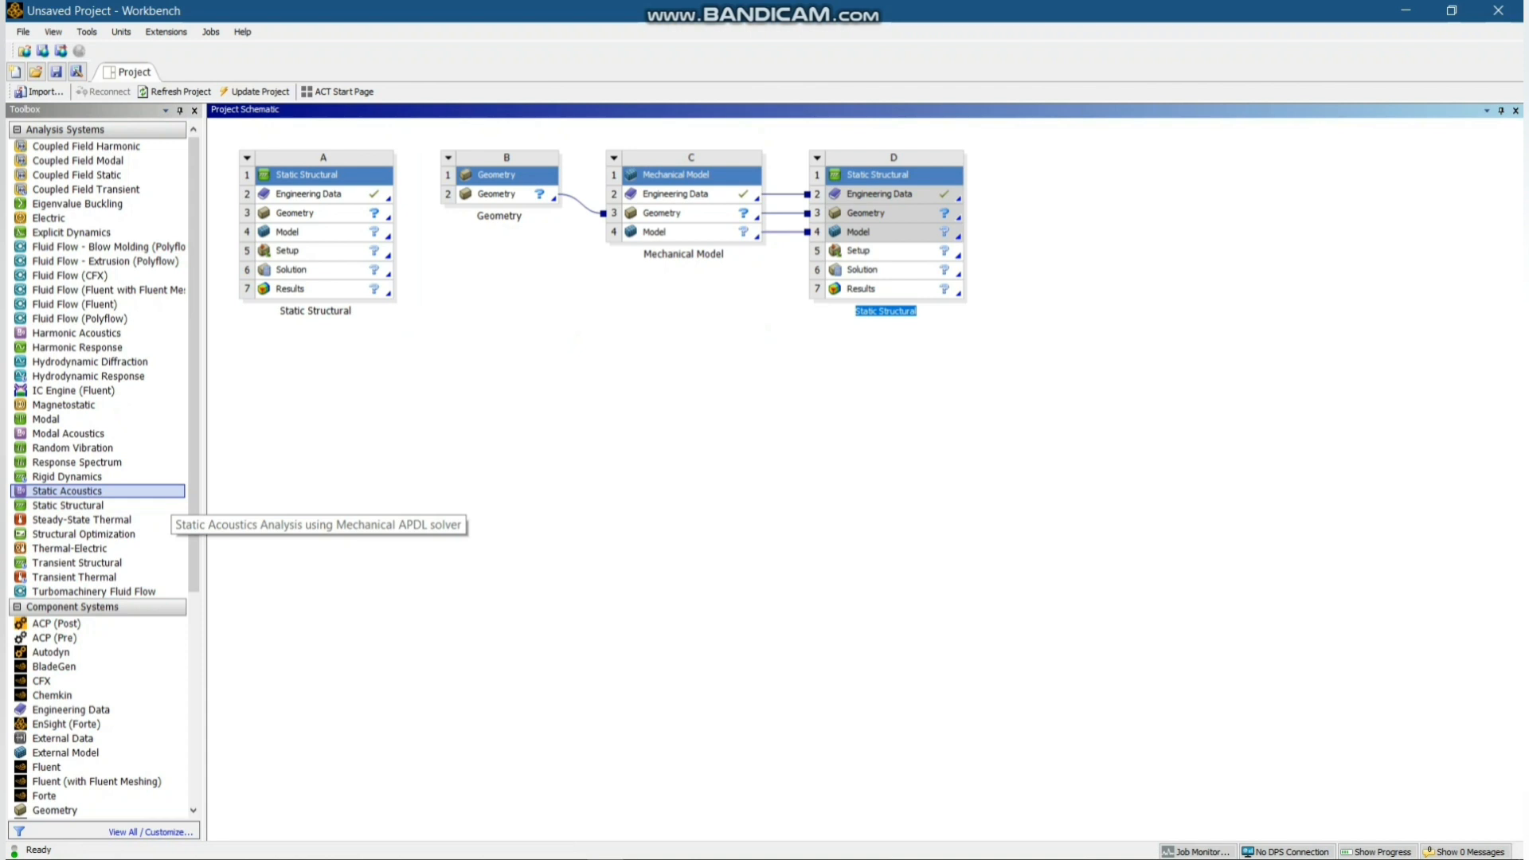
Add a Steady-State Thermal system sharing the Mechanical Model's engineering data, geometry and model, and view its system options
drag(78, 521, 885, 335)
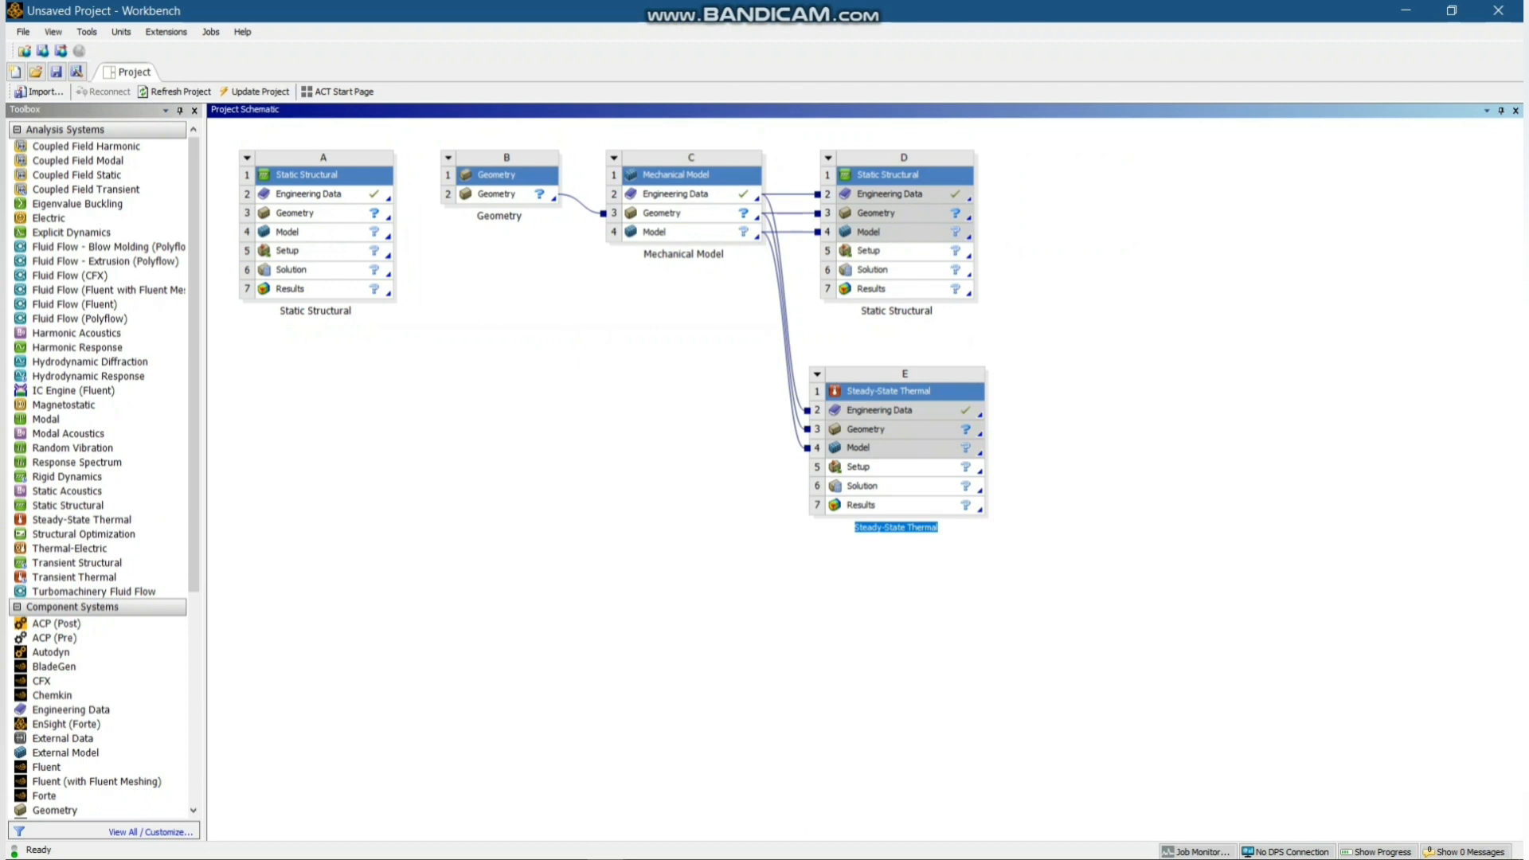
right_click(812, 383)
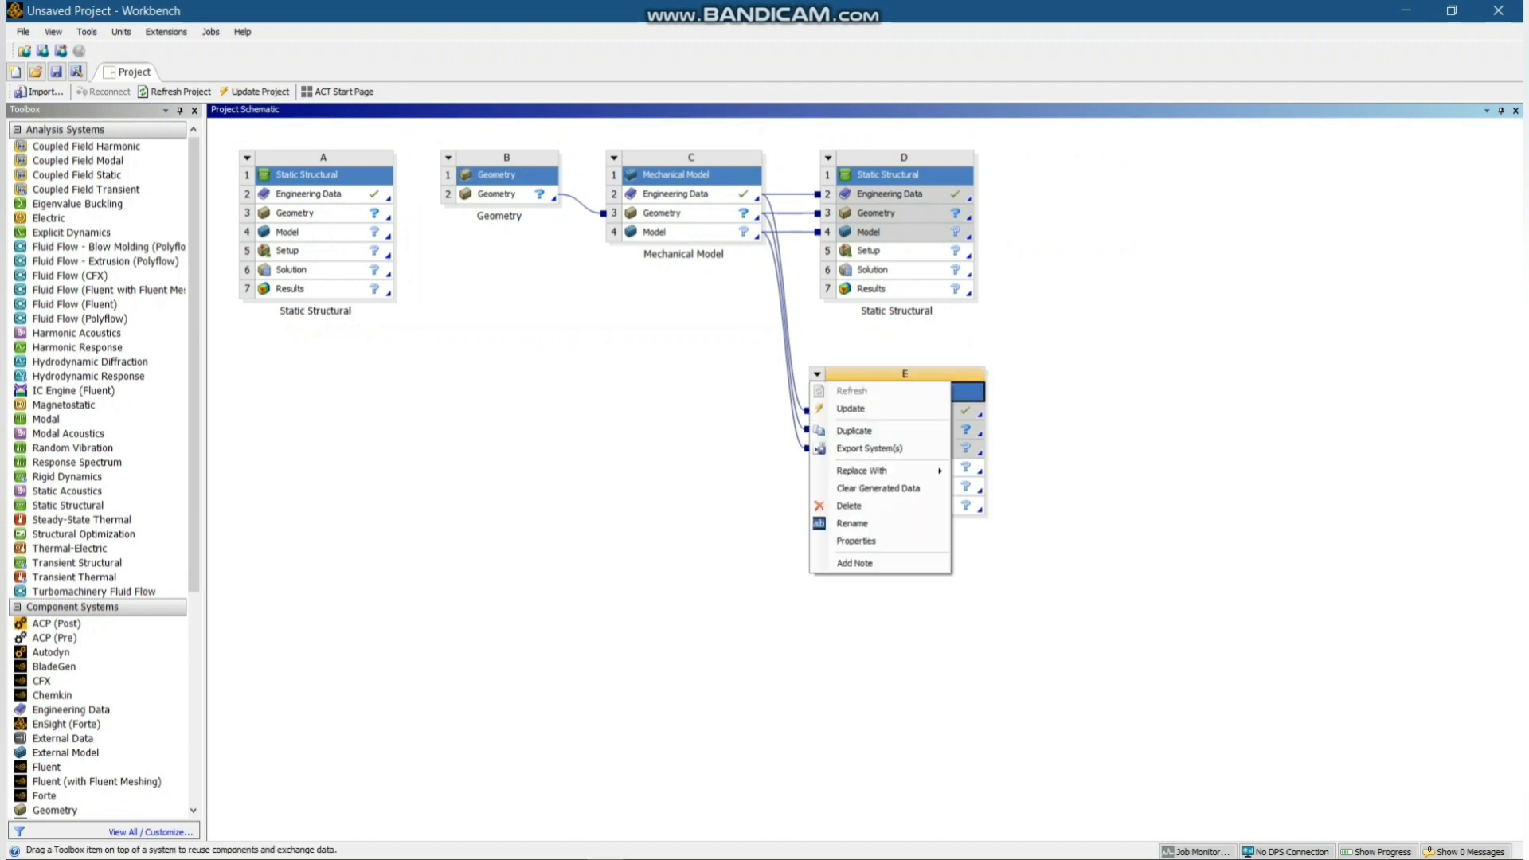
mouse_move(876, 471)
click(1024, 471)
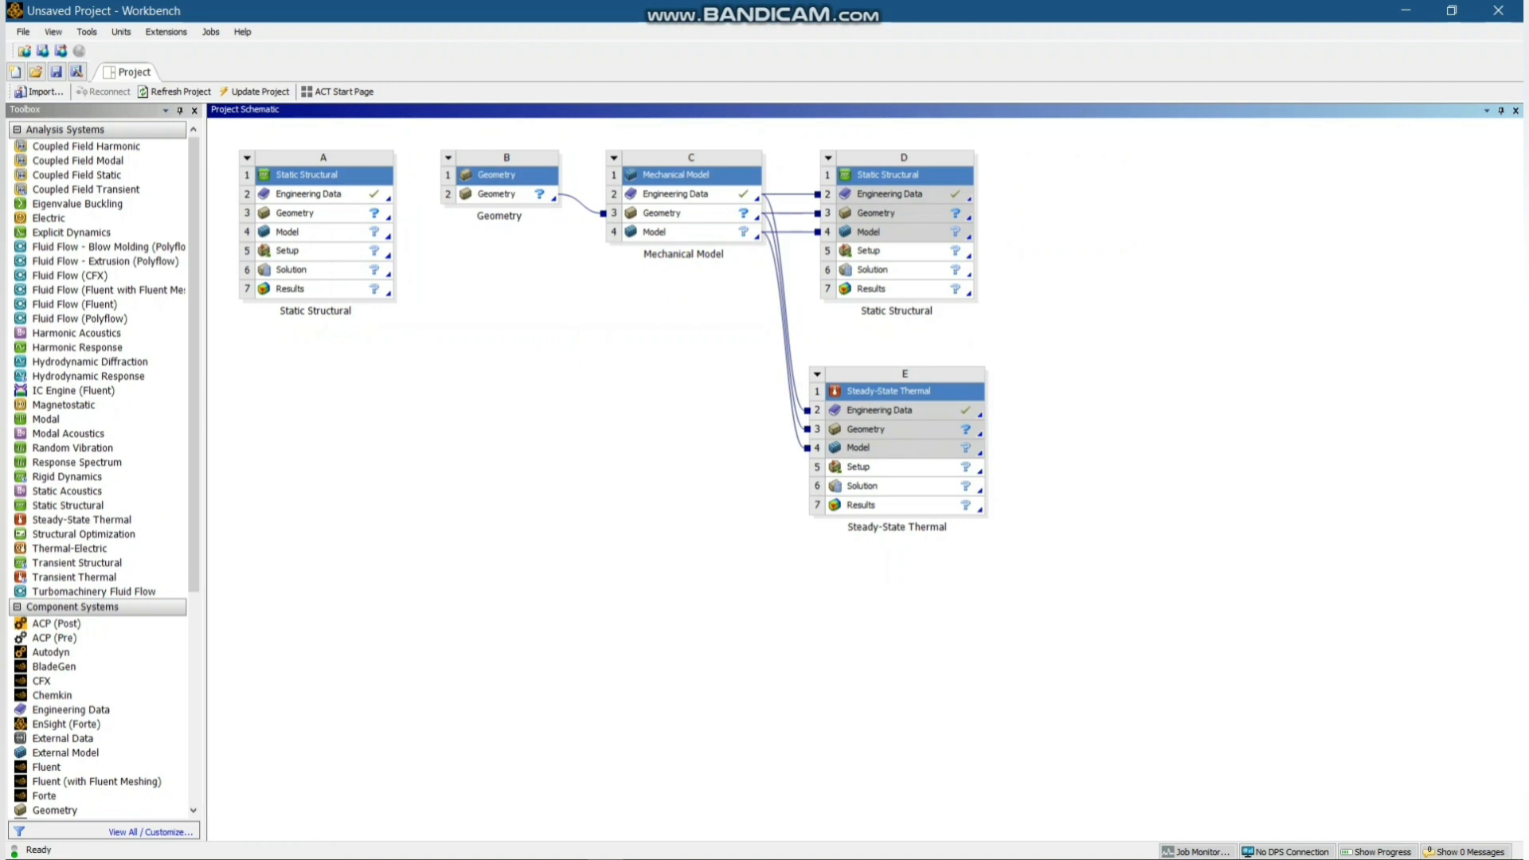
Delete the Steady-State Thermal system from the project schematic
right_click(812, 383)
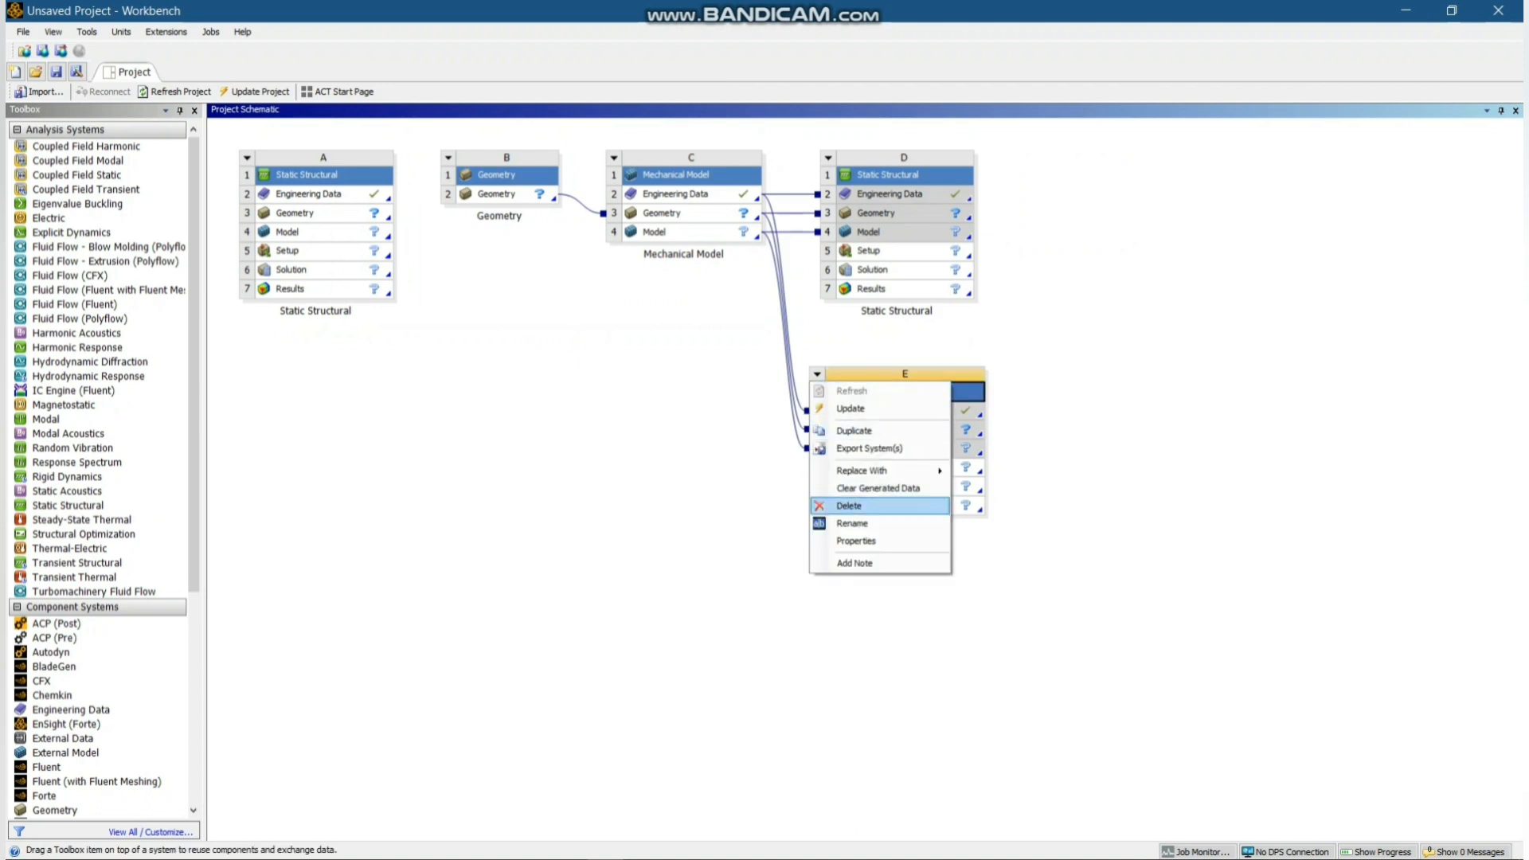
click(849, 506)
click(785, 471)
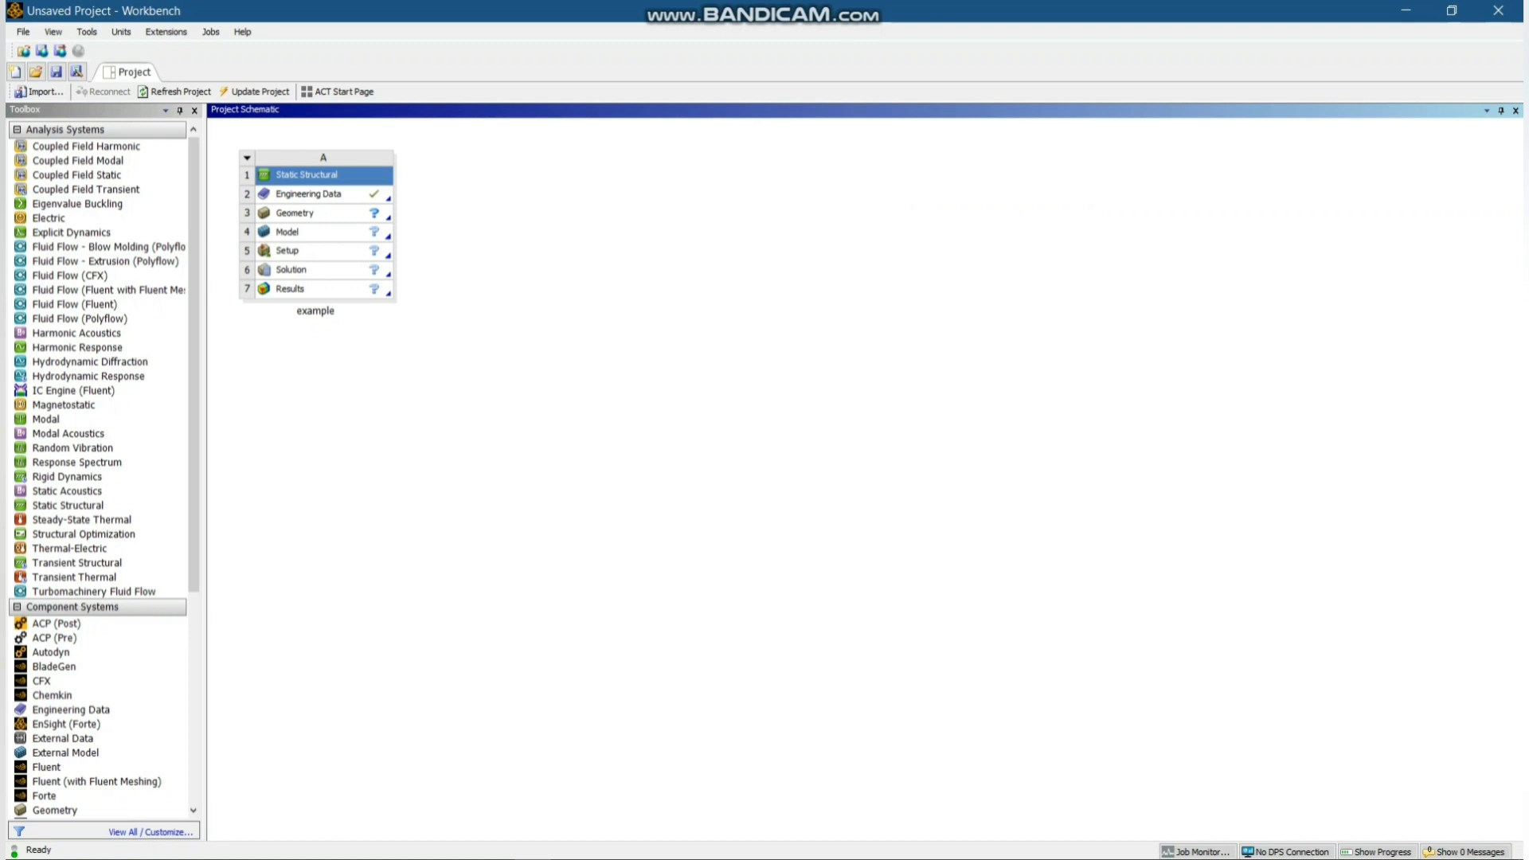
Open the Static Structural system's Engineering Data and display the General Materials library from the data sources
double_click(308, 194)
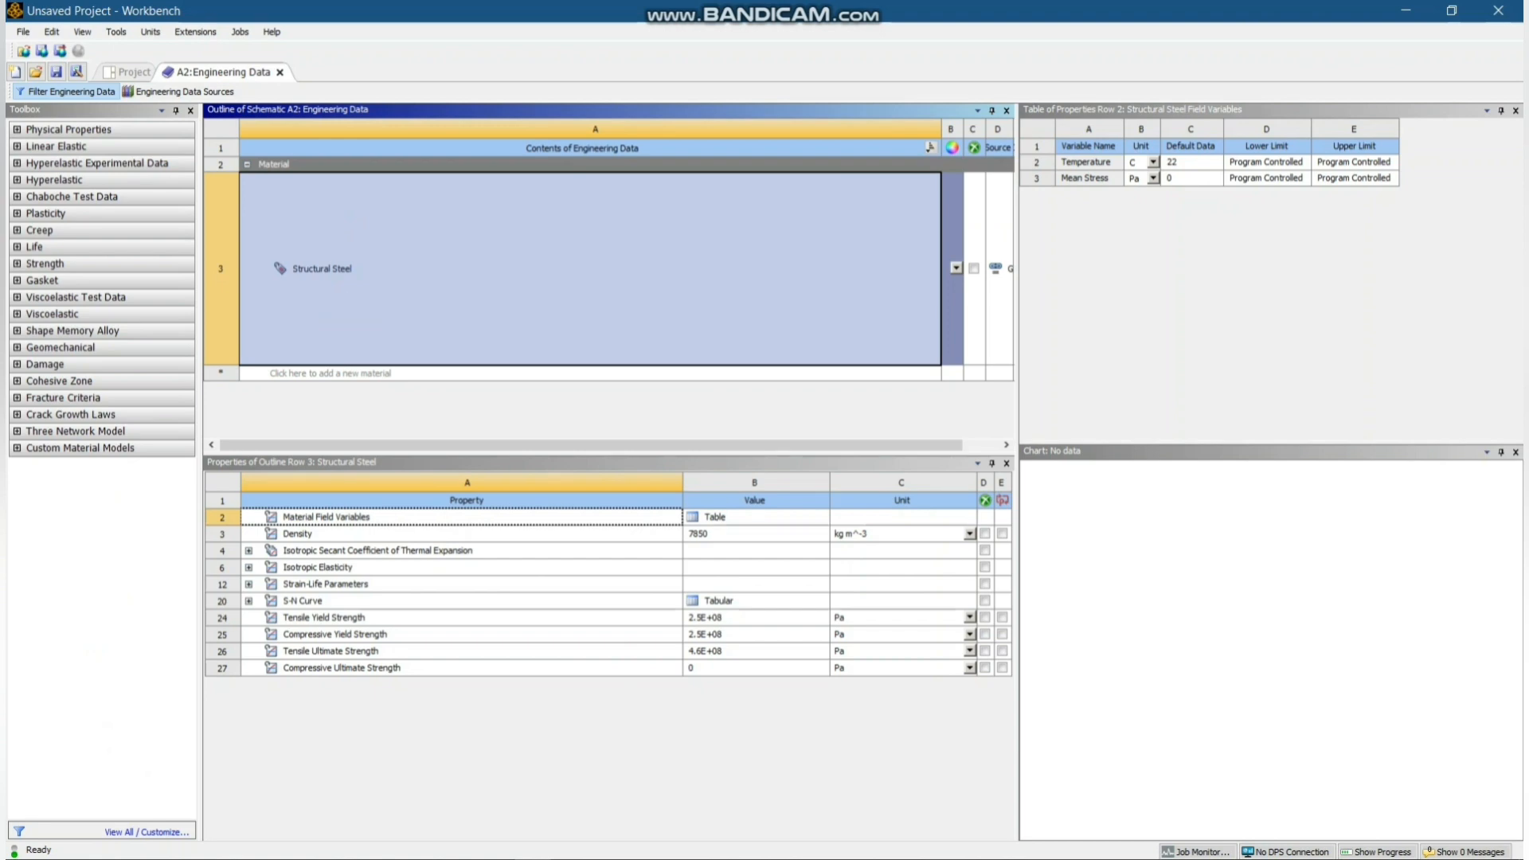
click(179, 91)
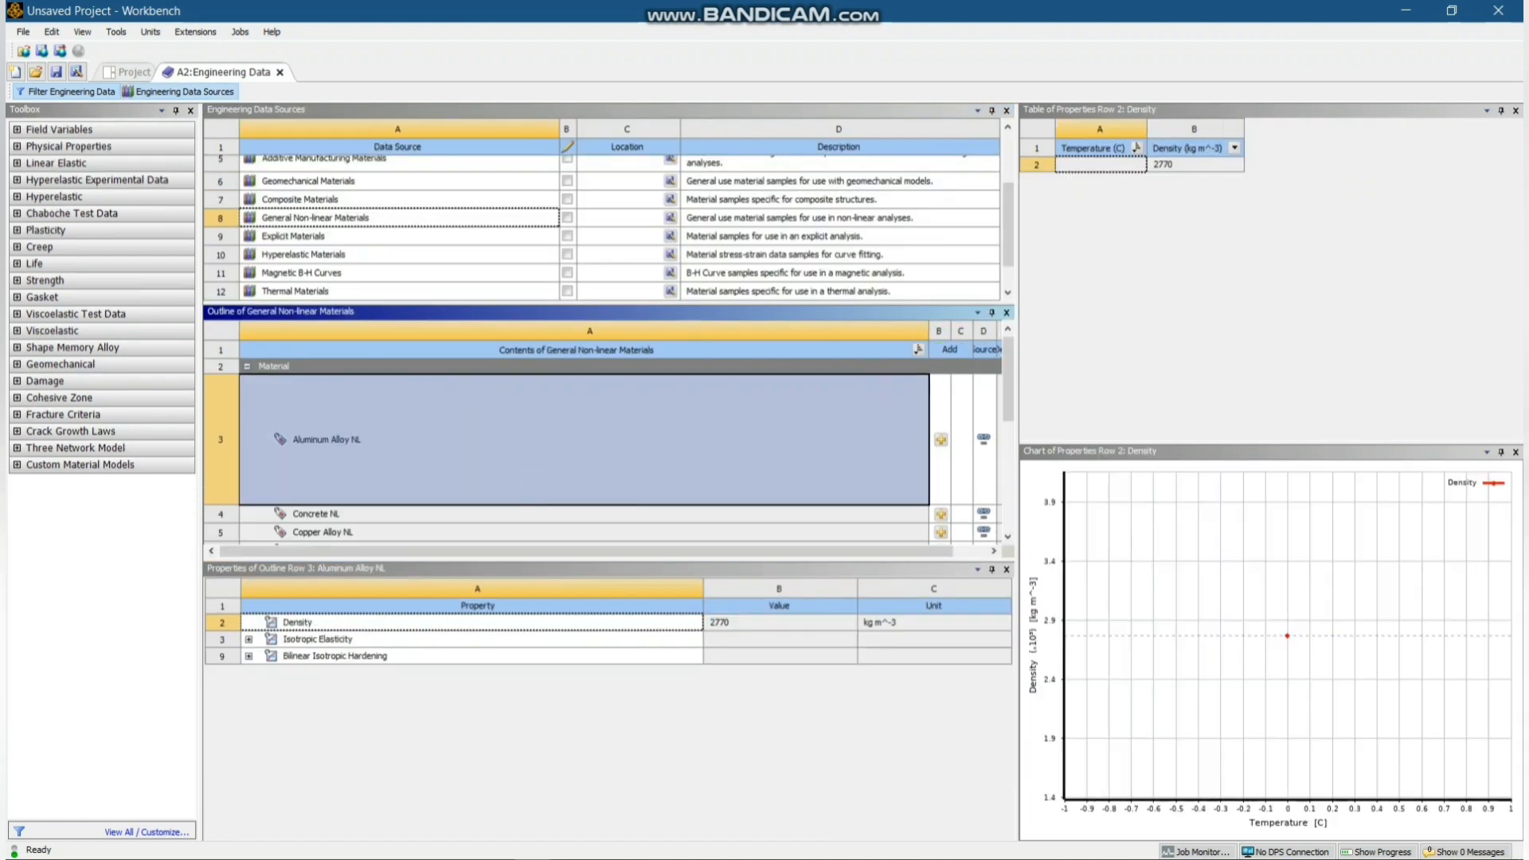
scroll(605, 231, up, 1)
click(295, 199)
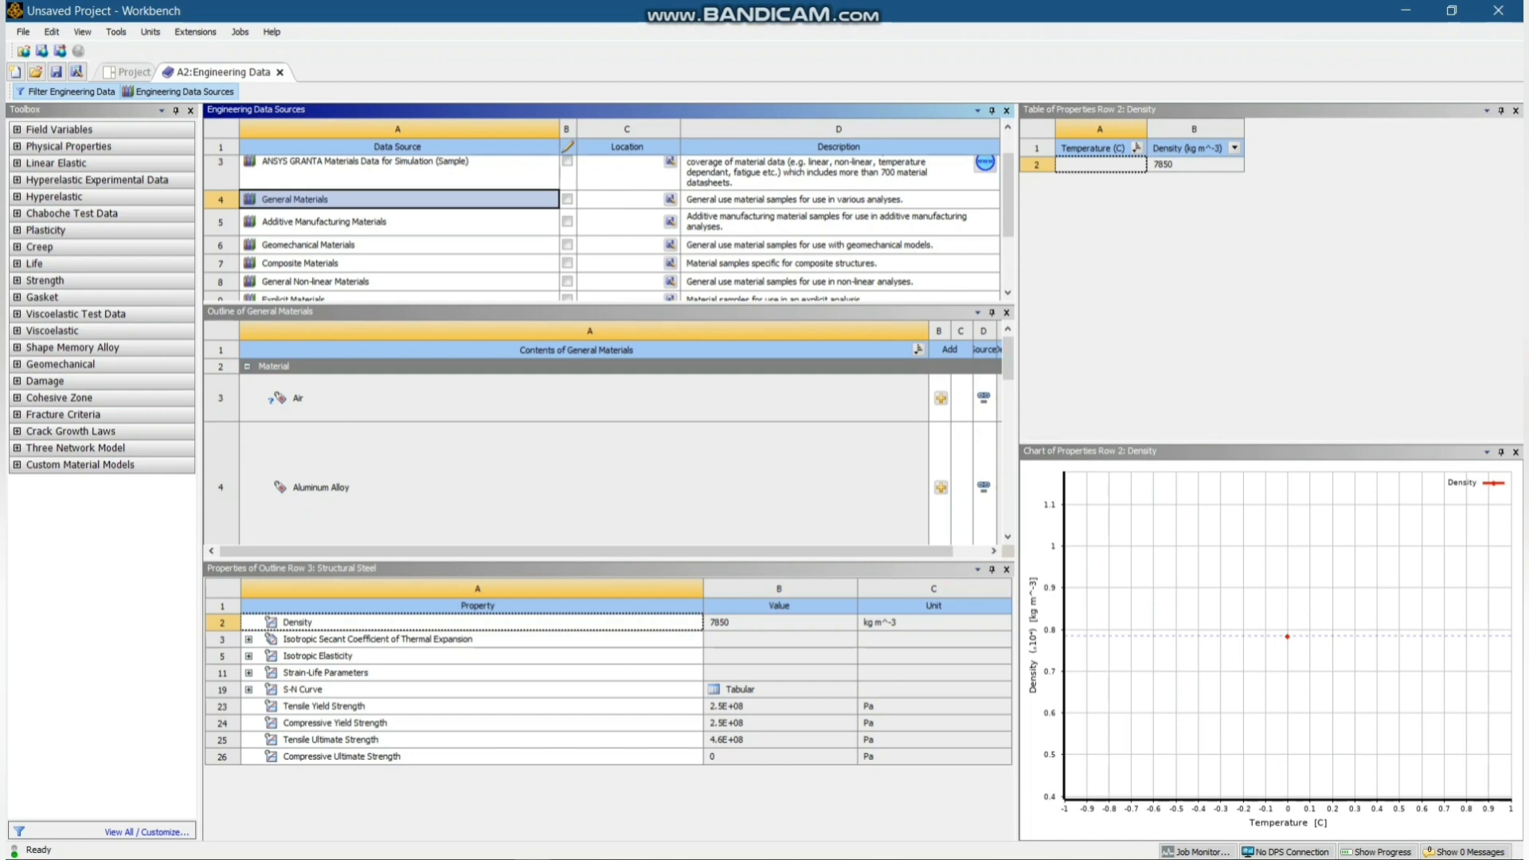
Examine the Structural Steel properties, from density down through the yield and ultimate strengths
click(779, 622)
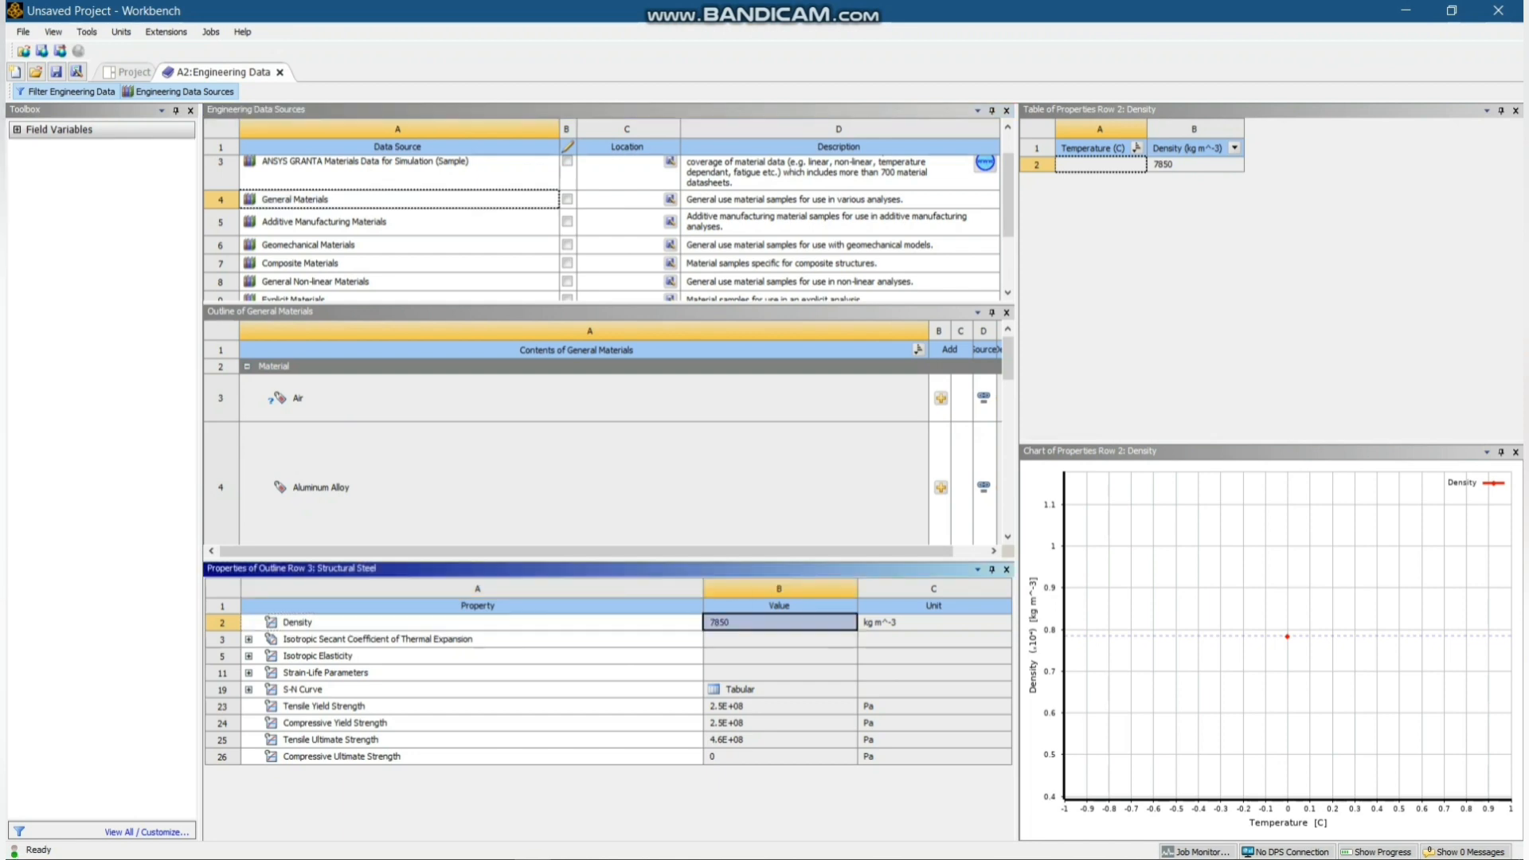
key(Down)
key(Down)
key(Down)
key(Down)
key(Down)
key(Down)
key(Down)
key(Down)
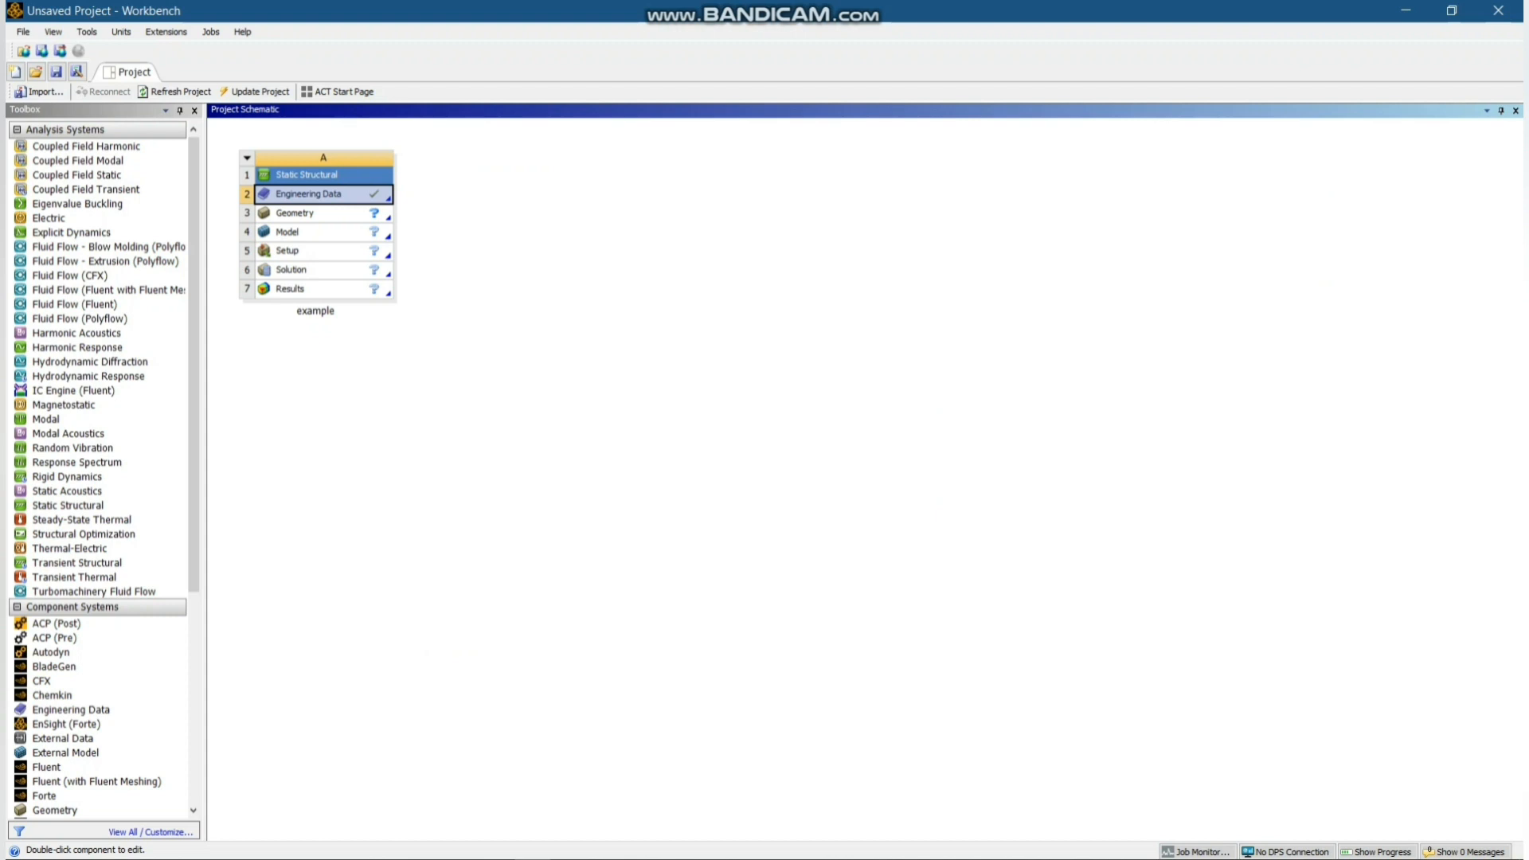
Import the Ansys v0.step geometry into the Static Structural system and open its Model for editing
right_click(384, 215)
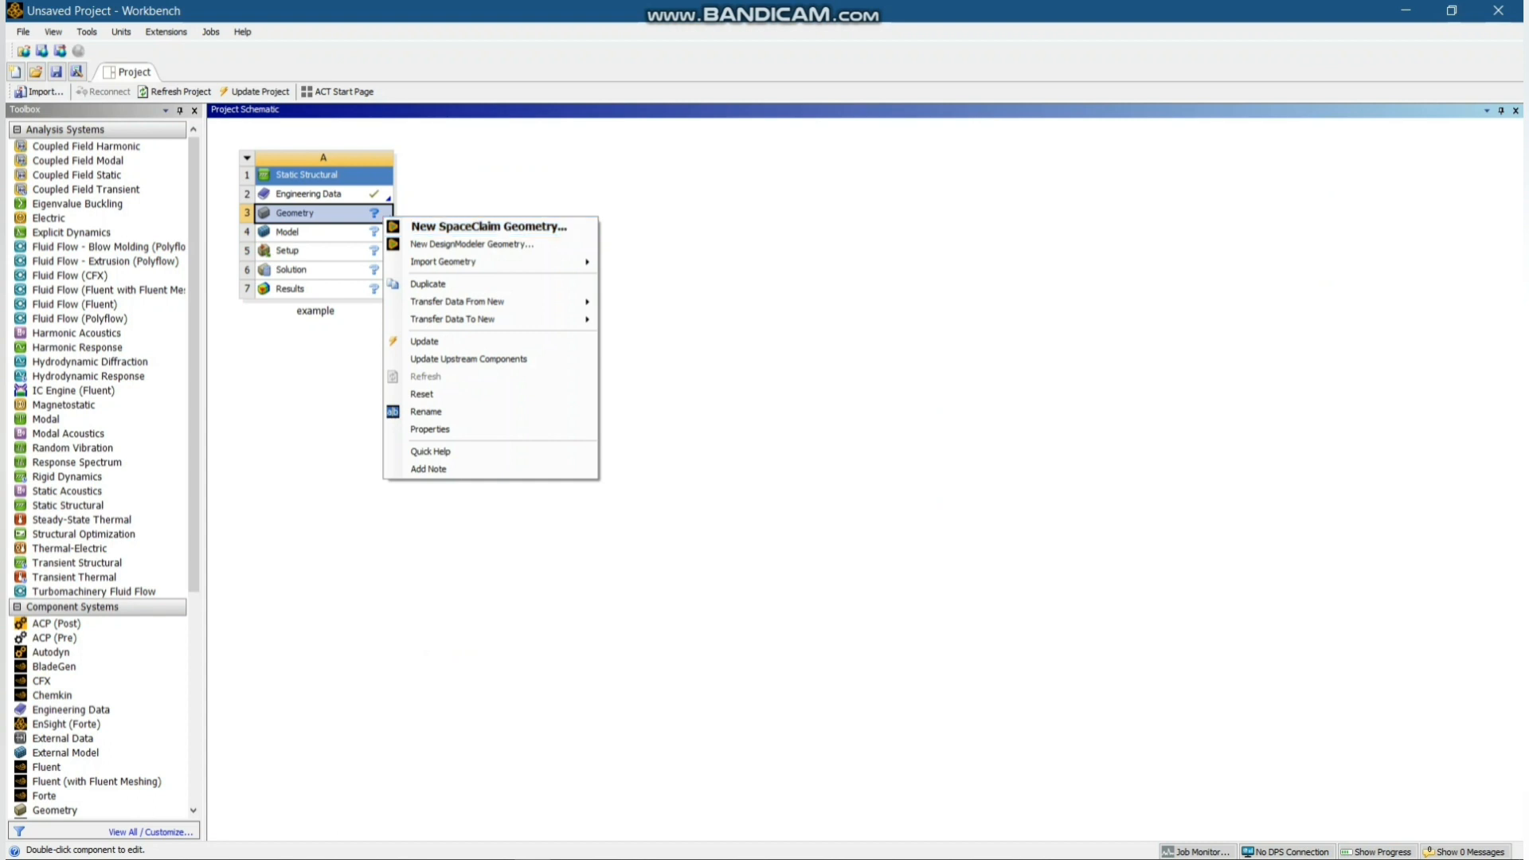
mouse_move(478, 262)
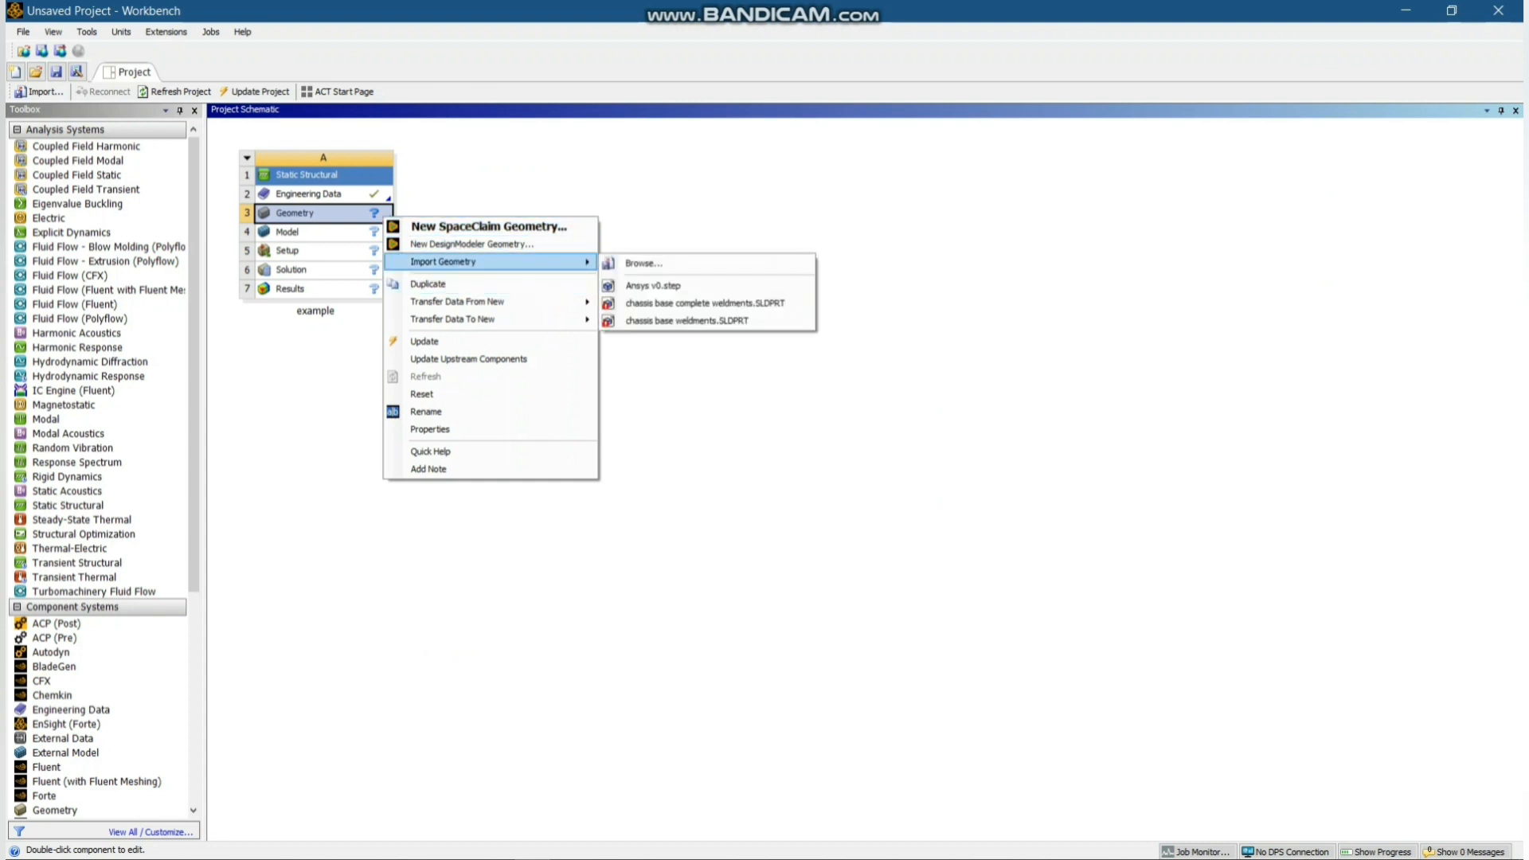
click(653, 285)
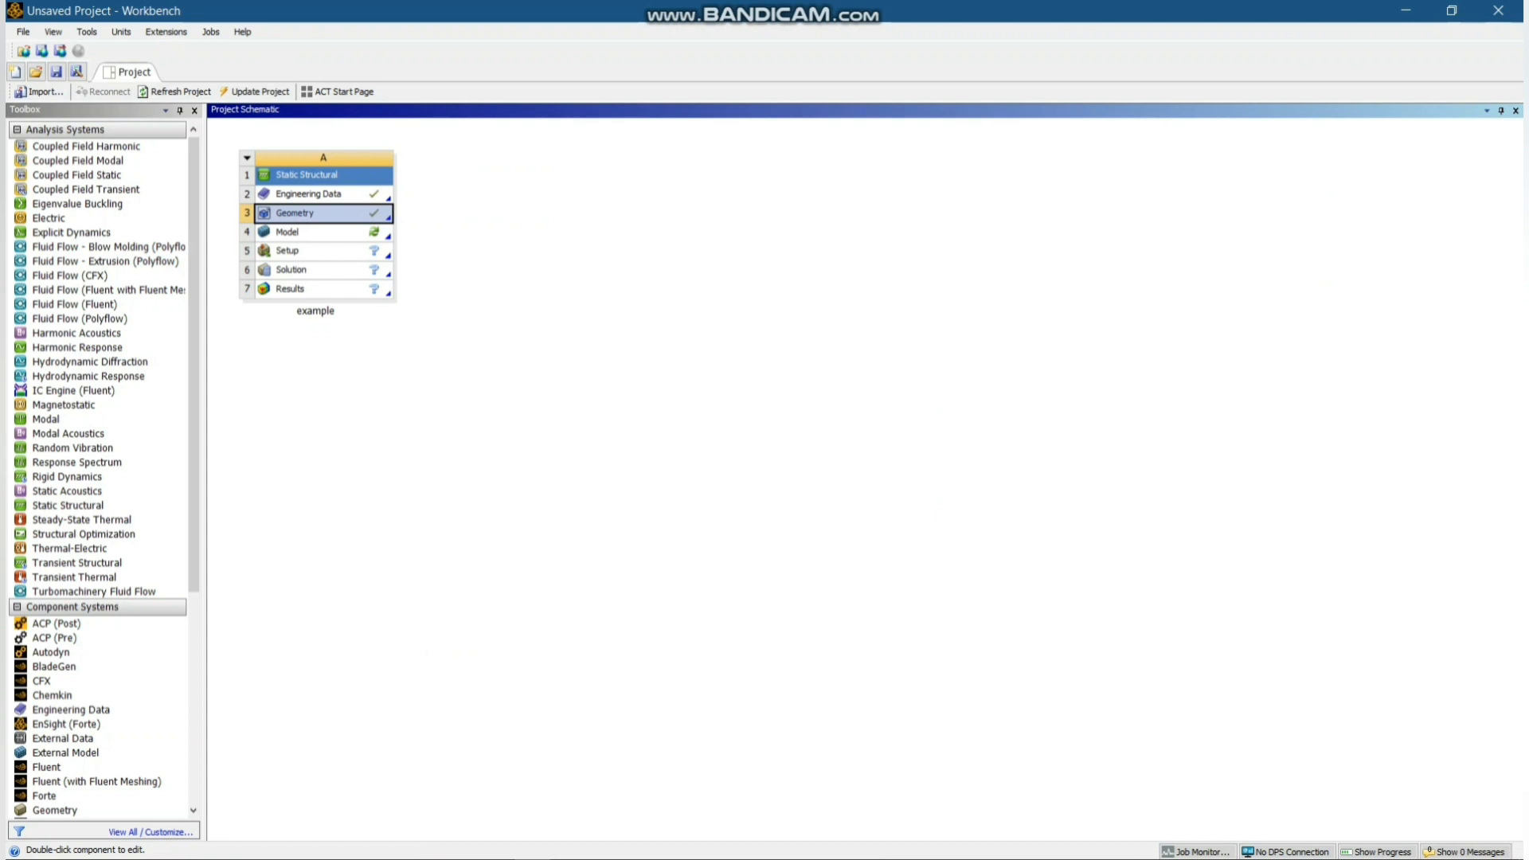
double_click(287, 232)
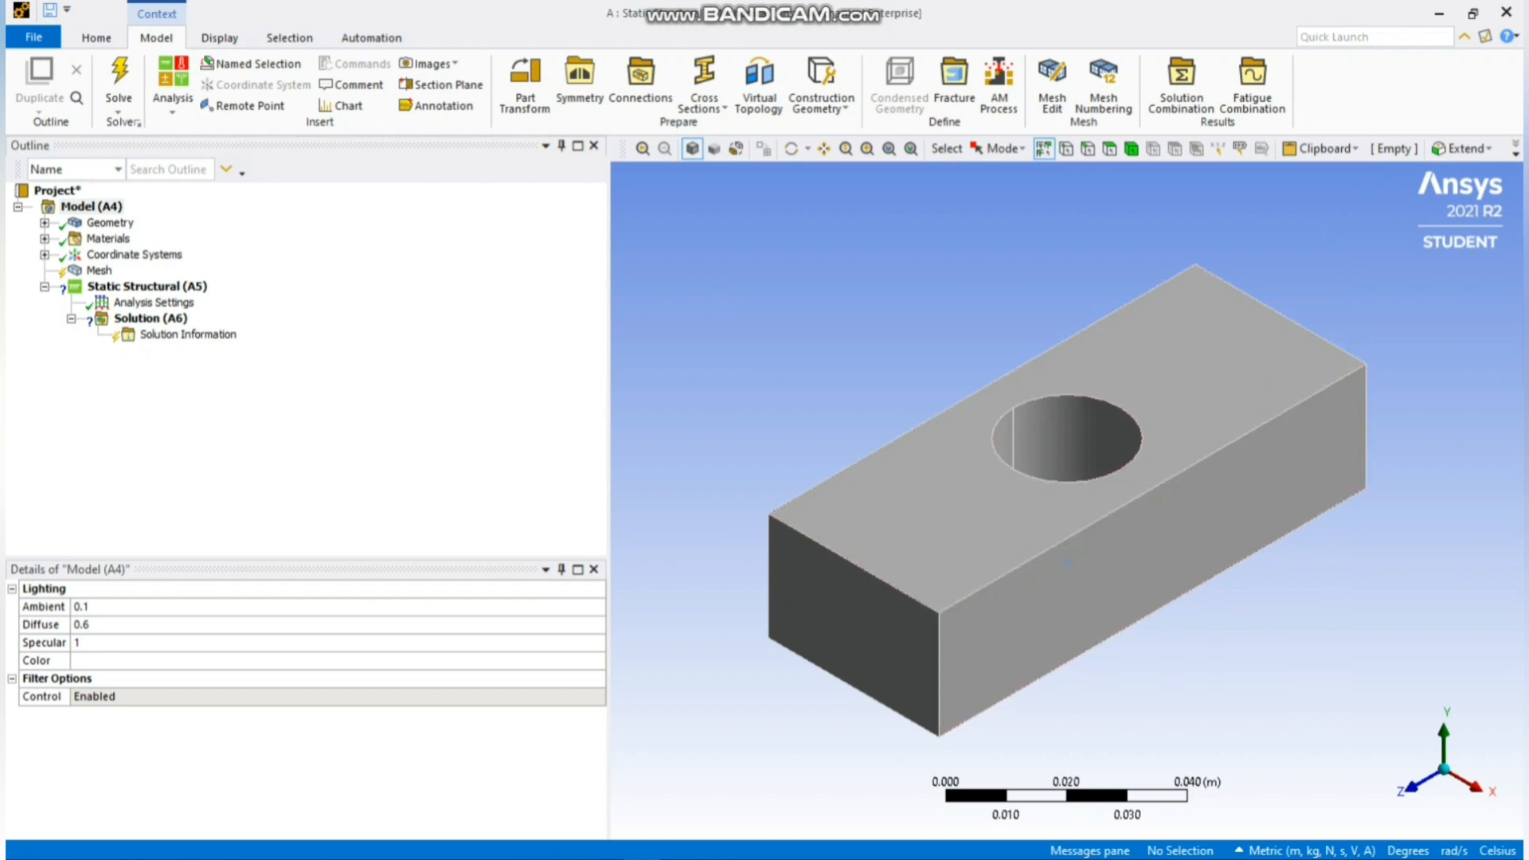
middle_drag(1069, 561, 1083, 518)
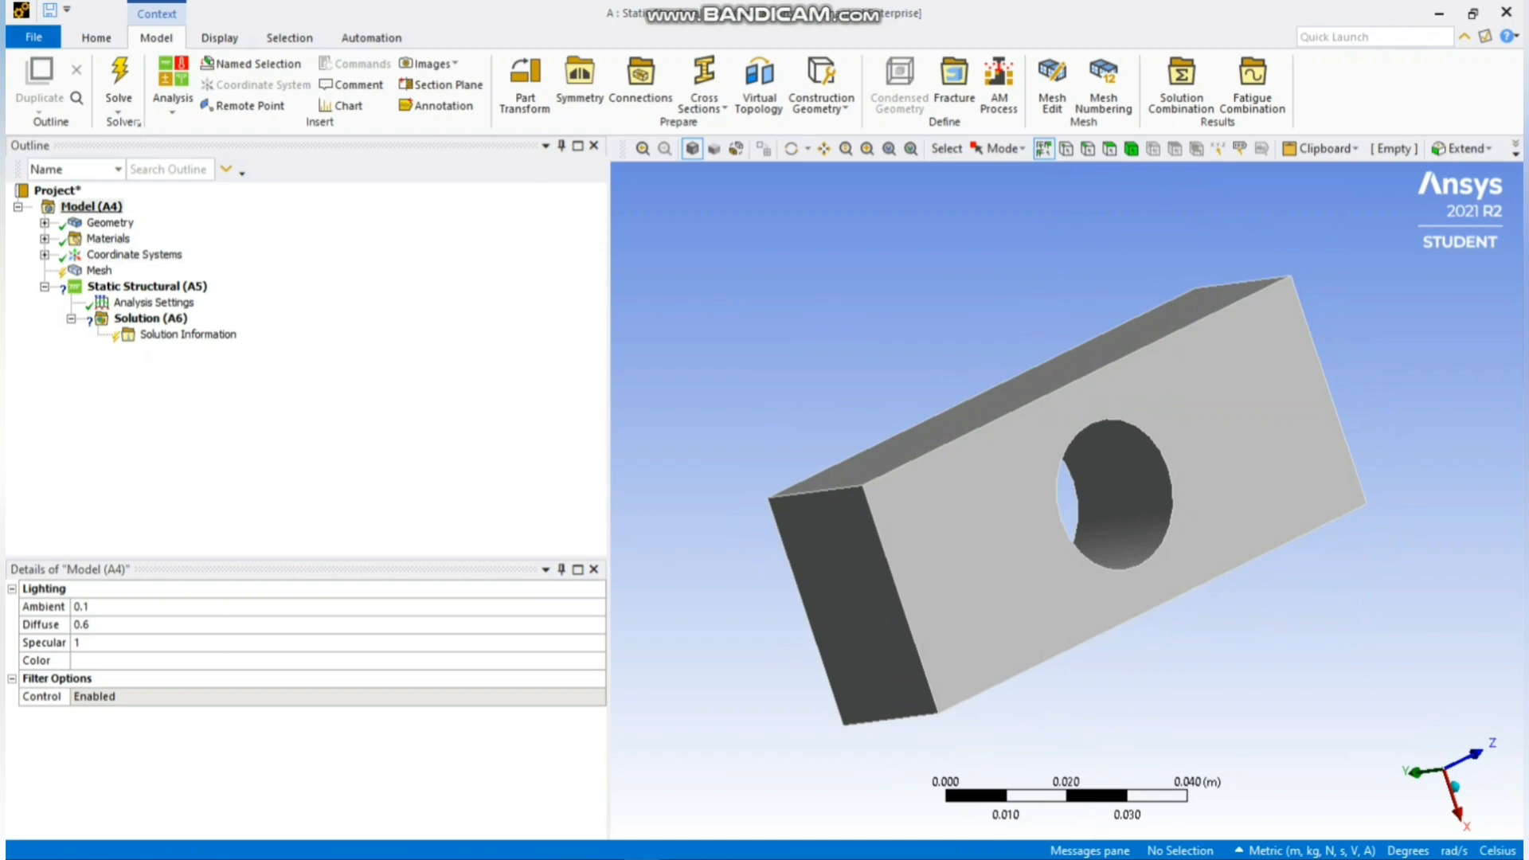
Generate the block's mesh with the default mesh settings
right_click(98, 271)
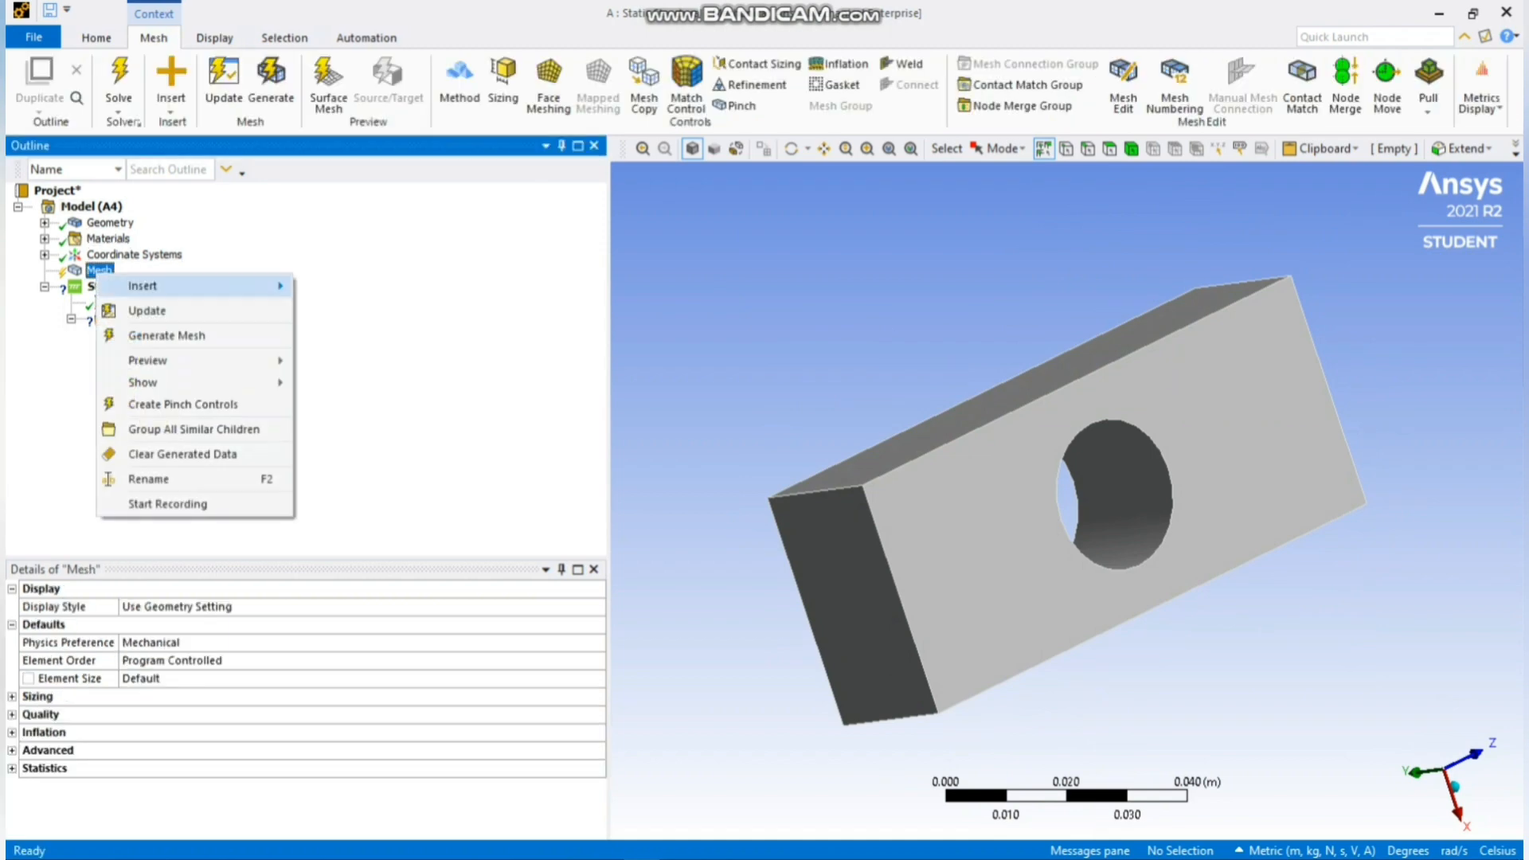
click(167, 335)
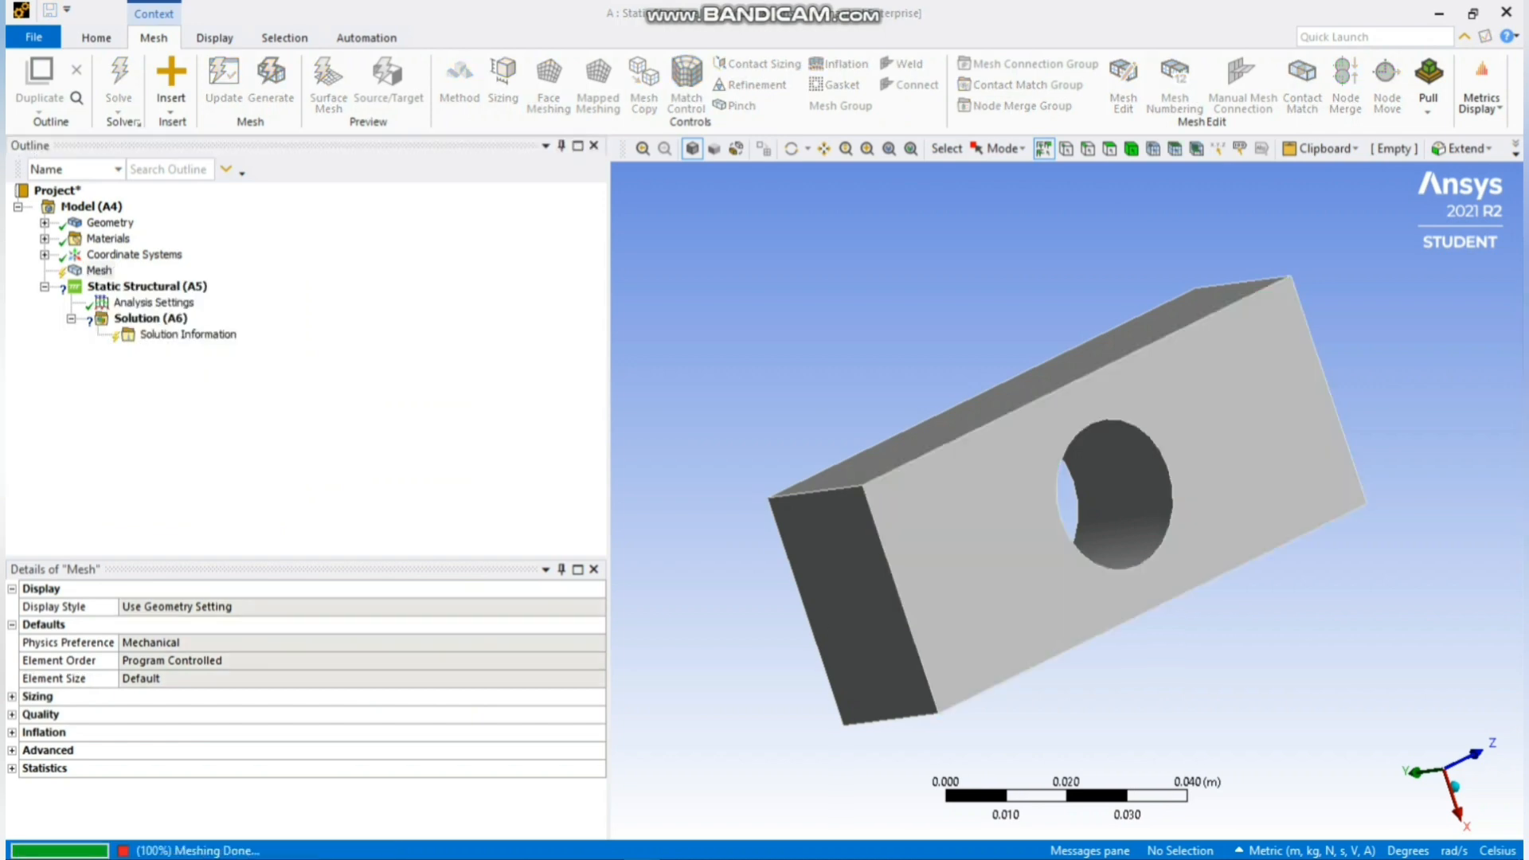
middle_drag(1067, 500, 1180, 298)
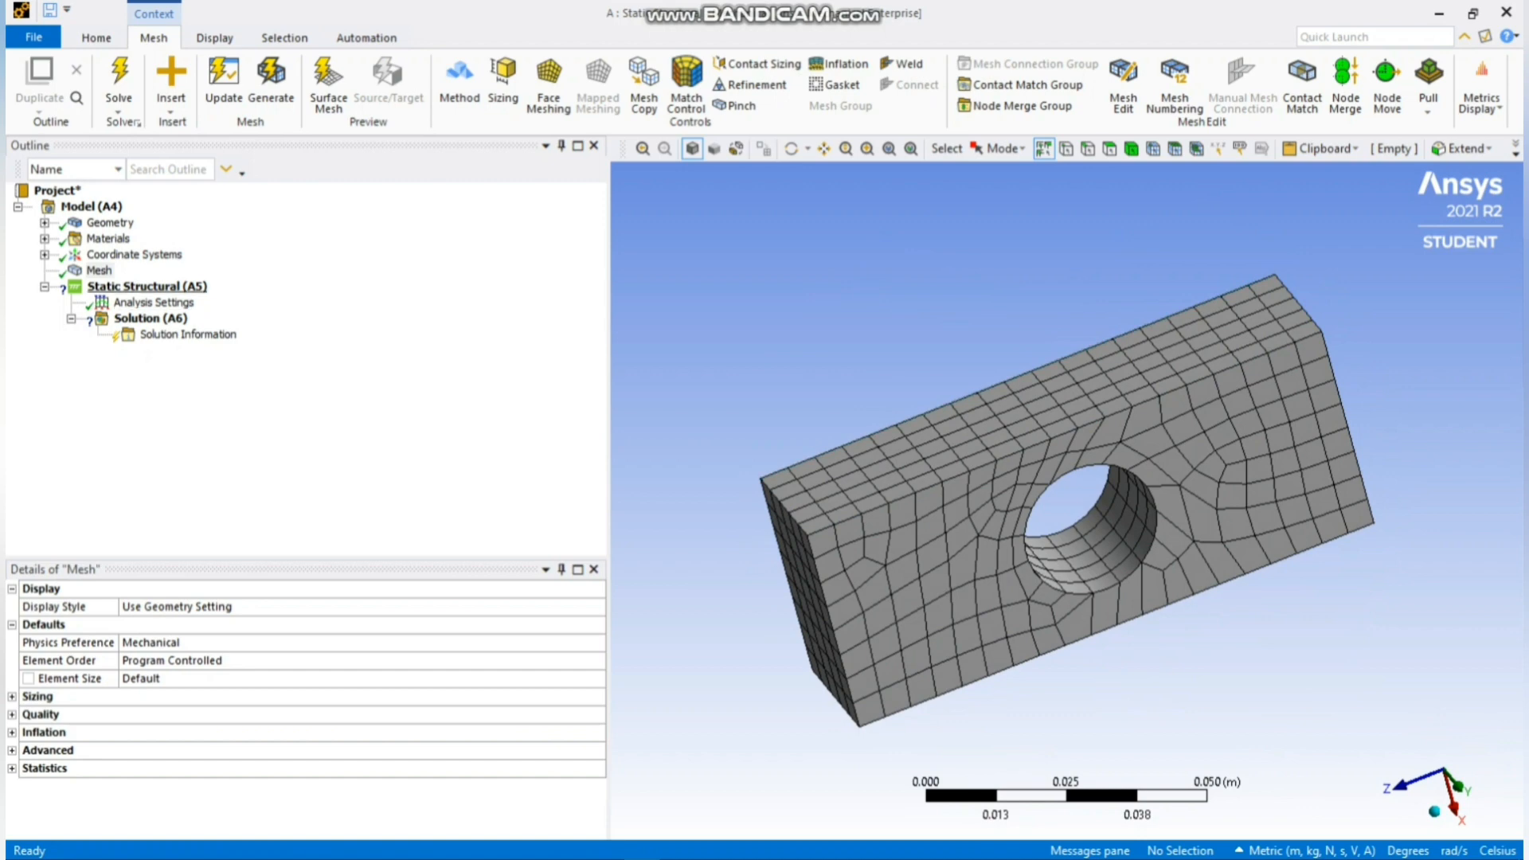
View the mesh controls that can be inserted, such as Method and Sizing, without adding any
right_click(98, 270)
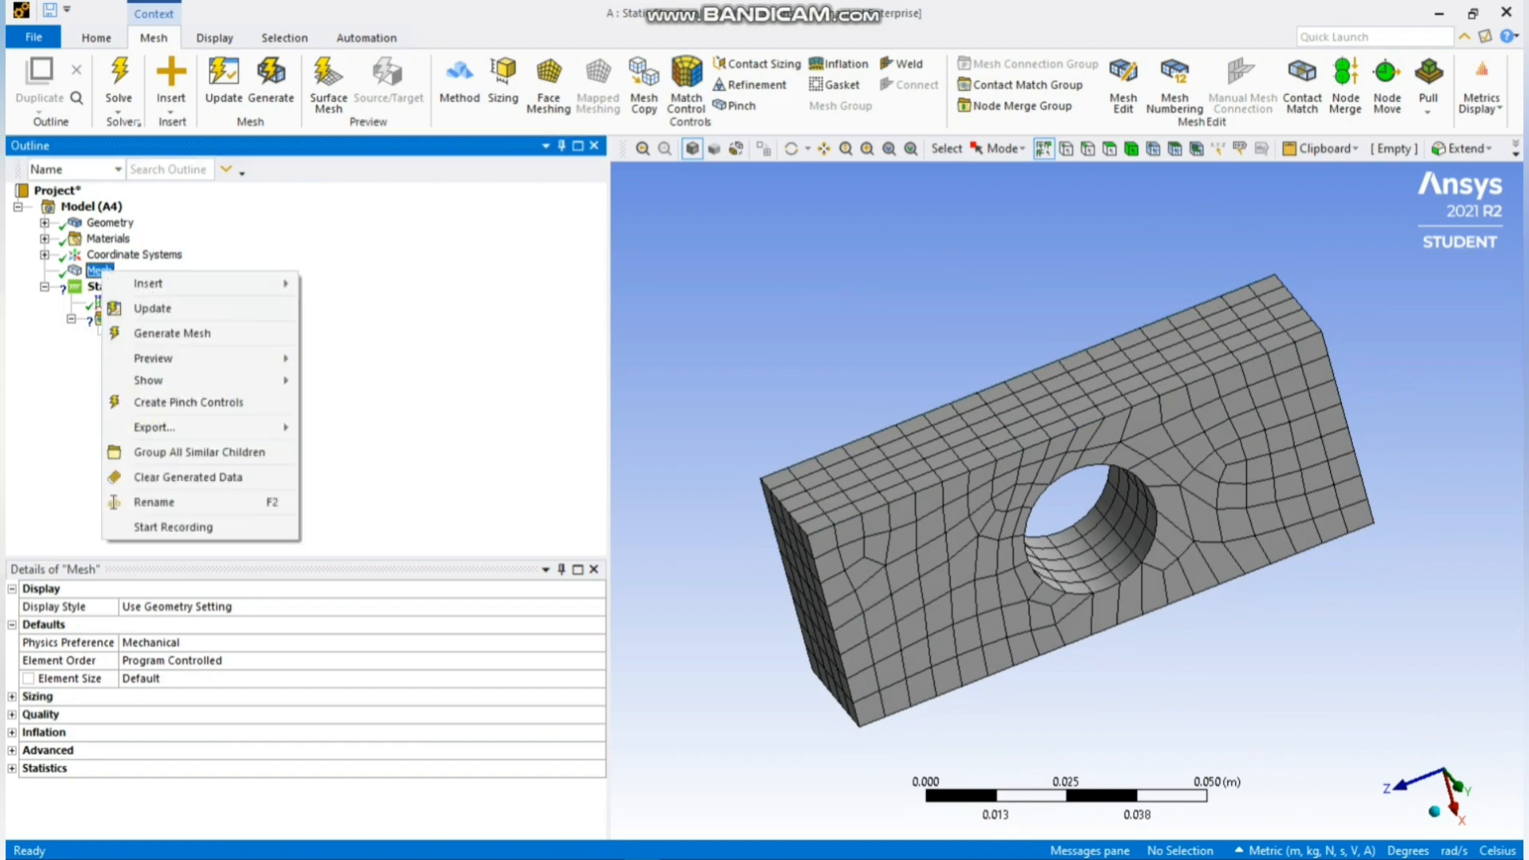
mouse_move(176, 284)
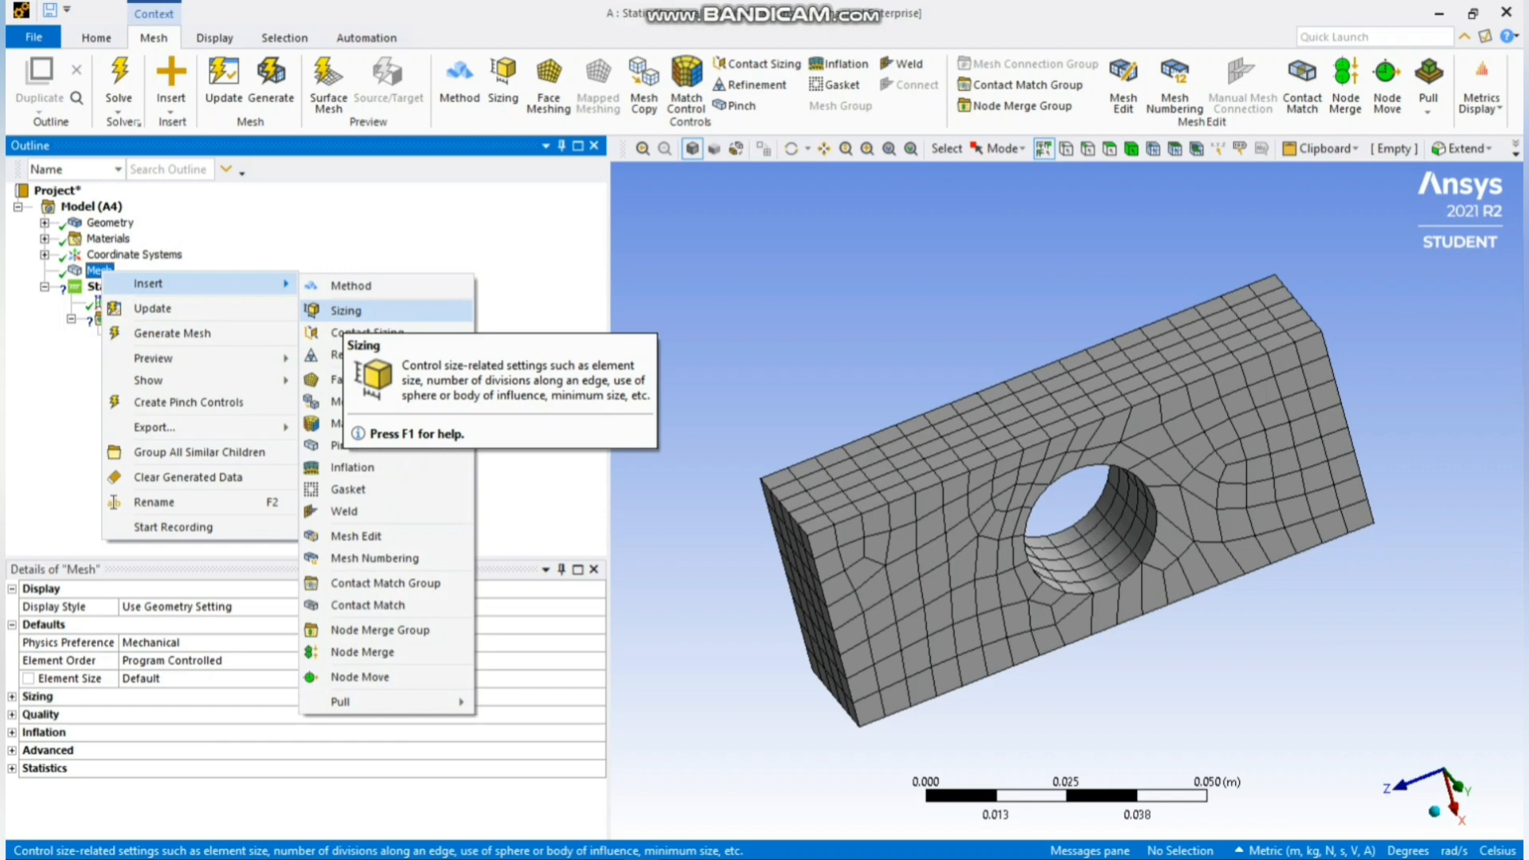
click(383, 239)
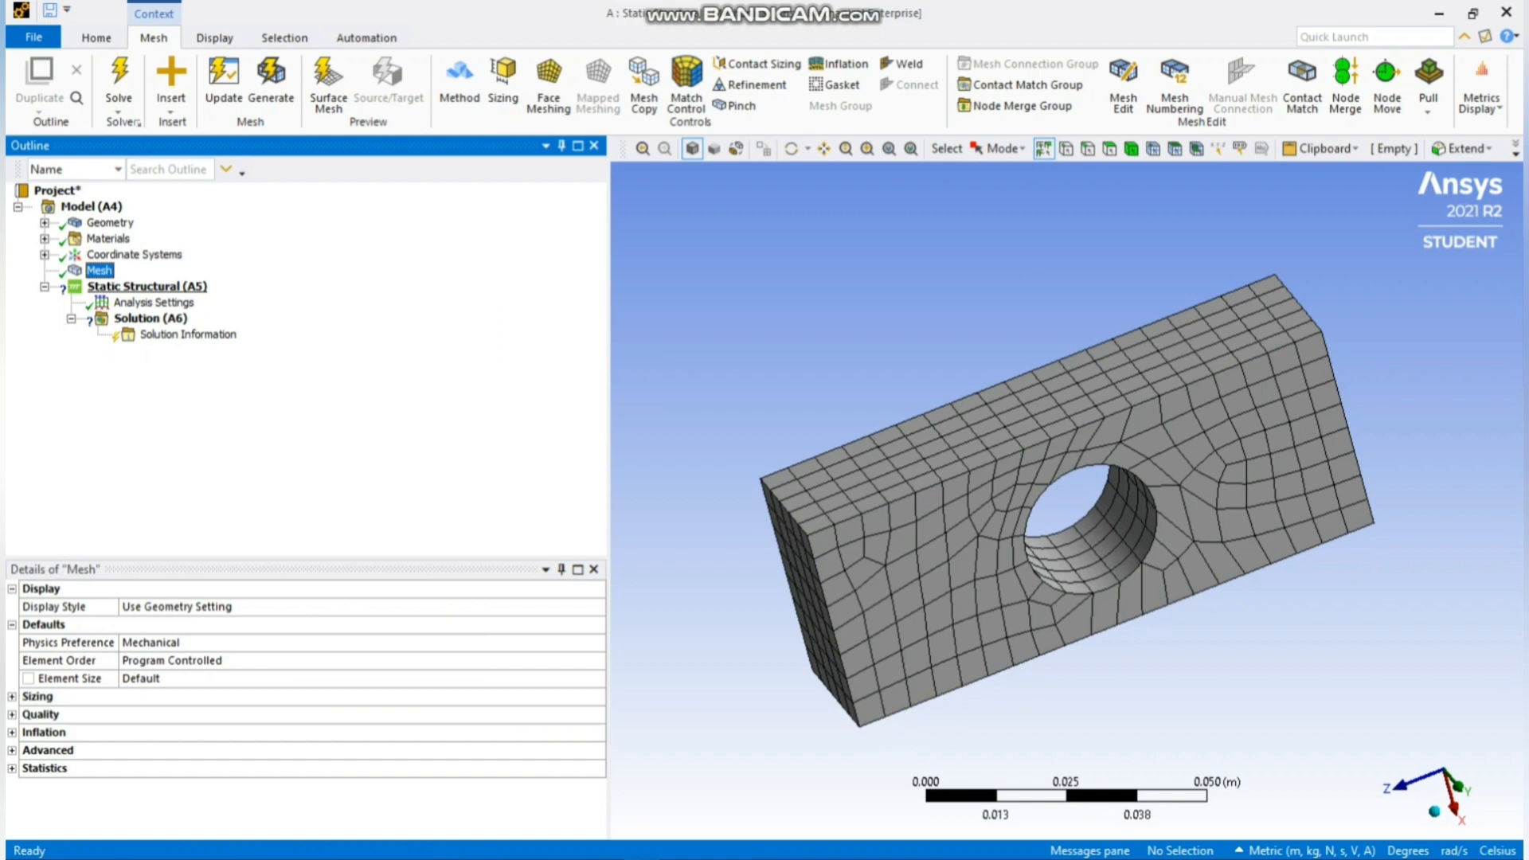
Add a Fixed Support to the Static Structural analysis on one small end face of the block
right_click(127, 286)
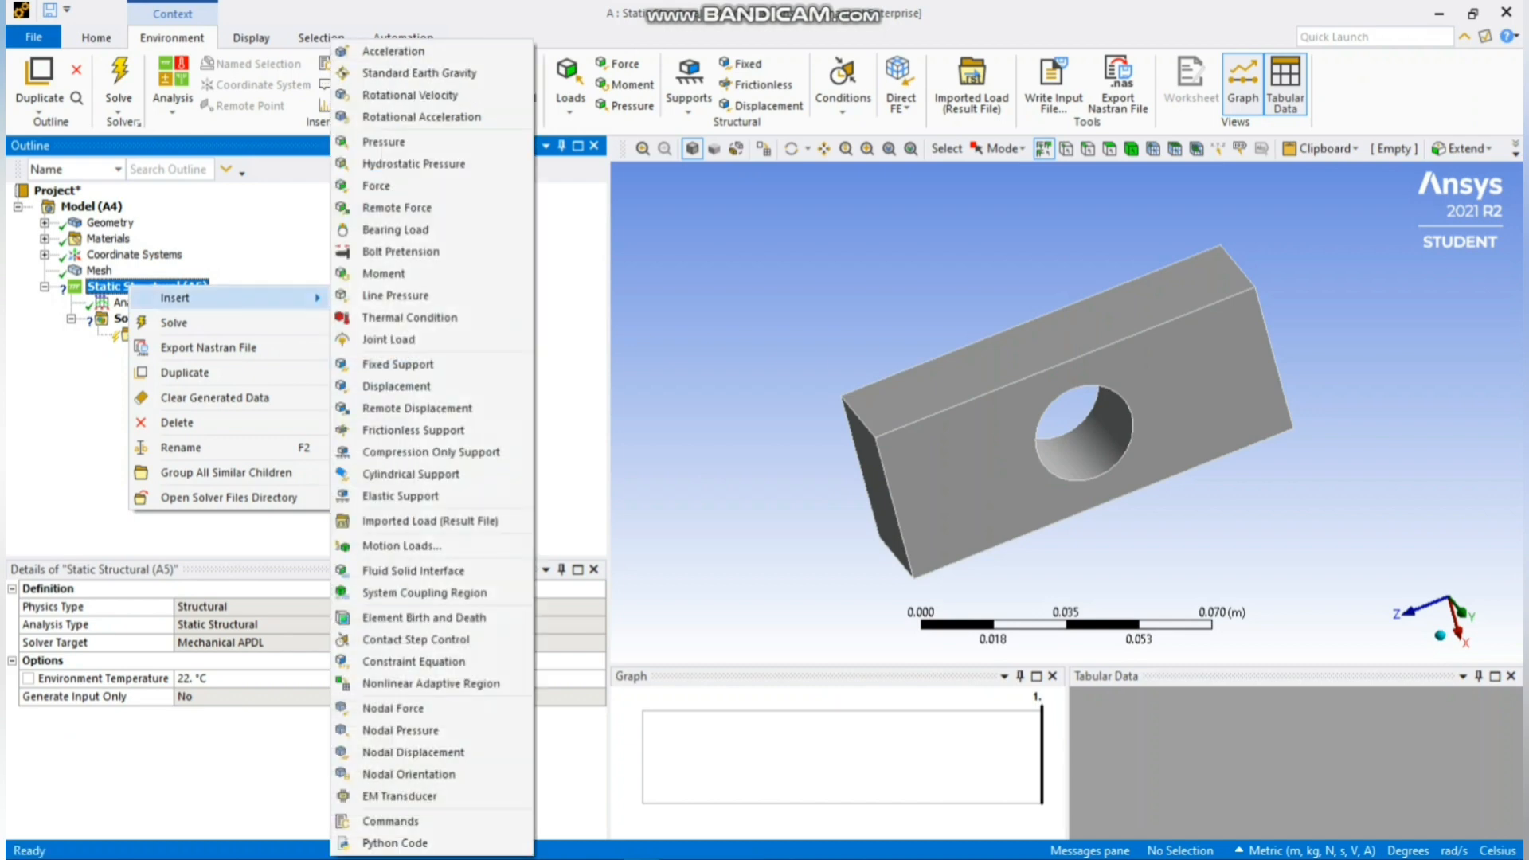
click(398, 364)
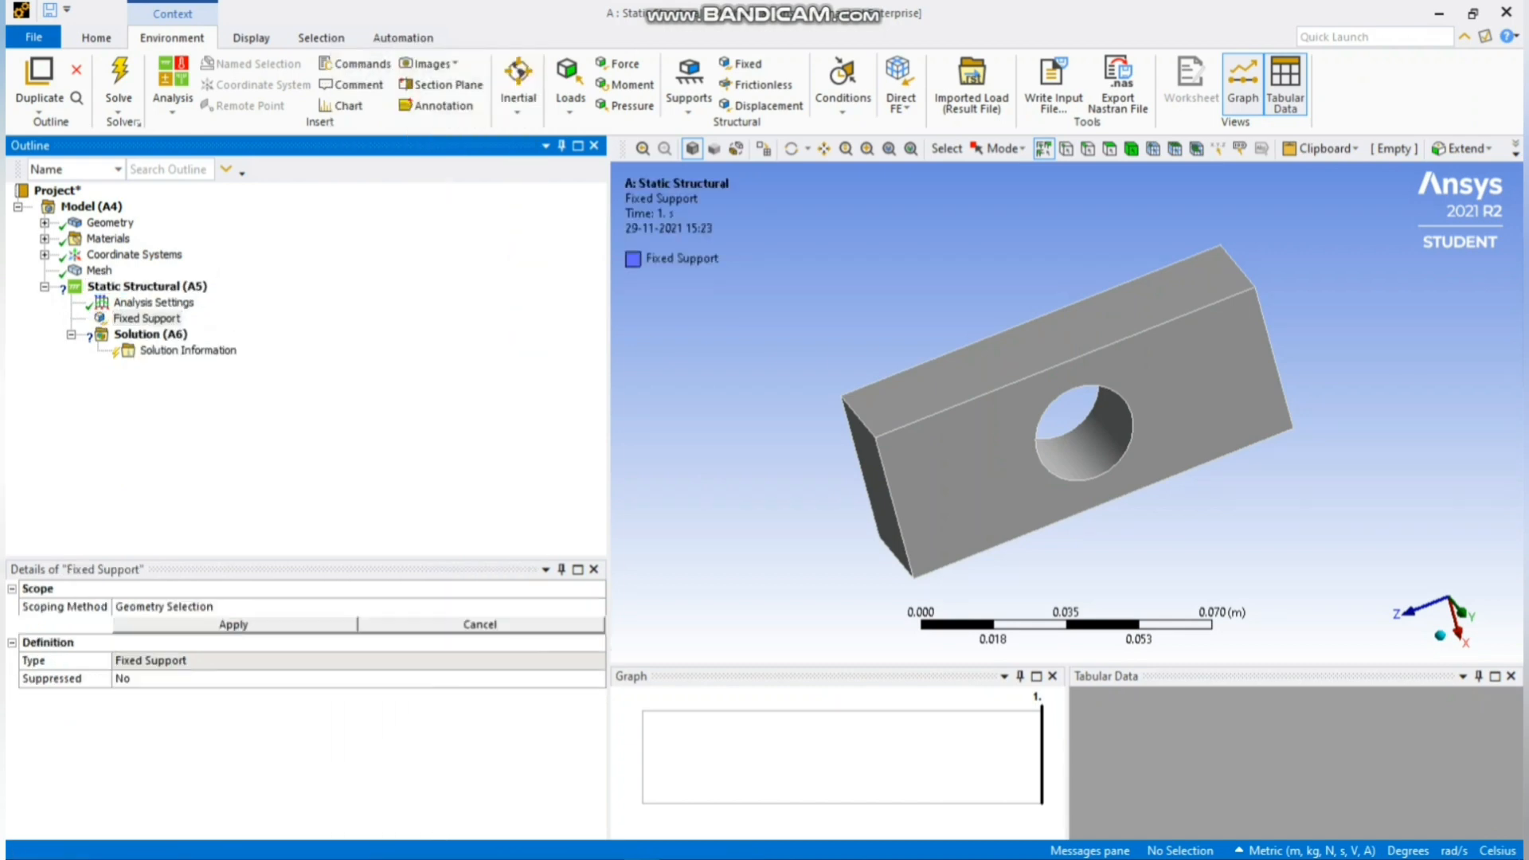
middle_drag(844, 502, 906, 457)
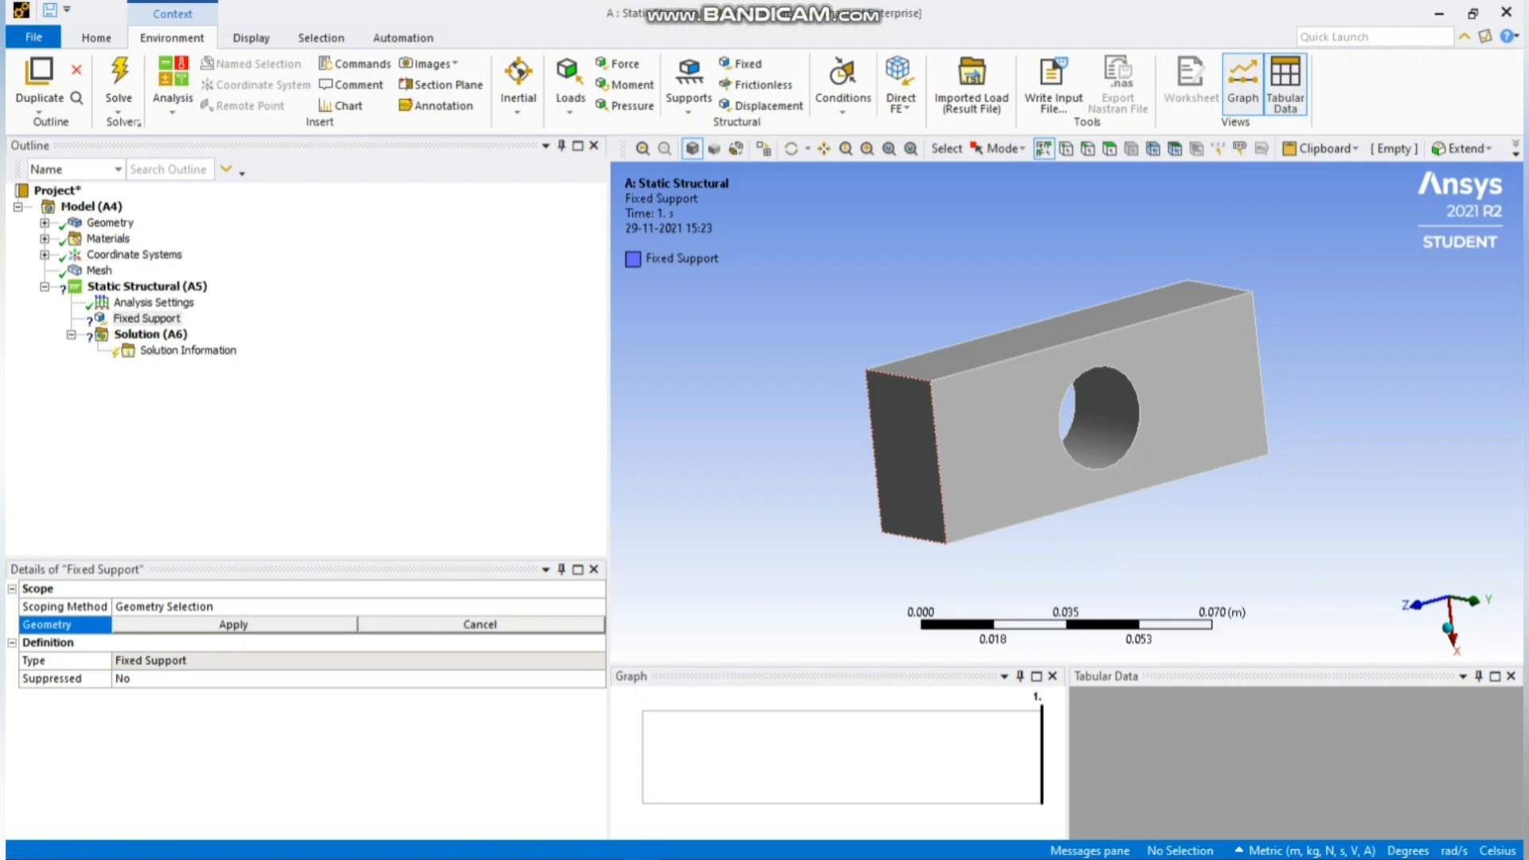
click(907, 457)
click(233, 625)
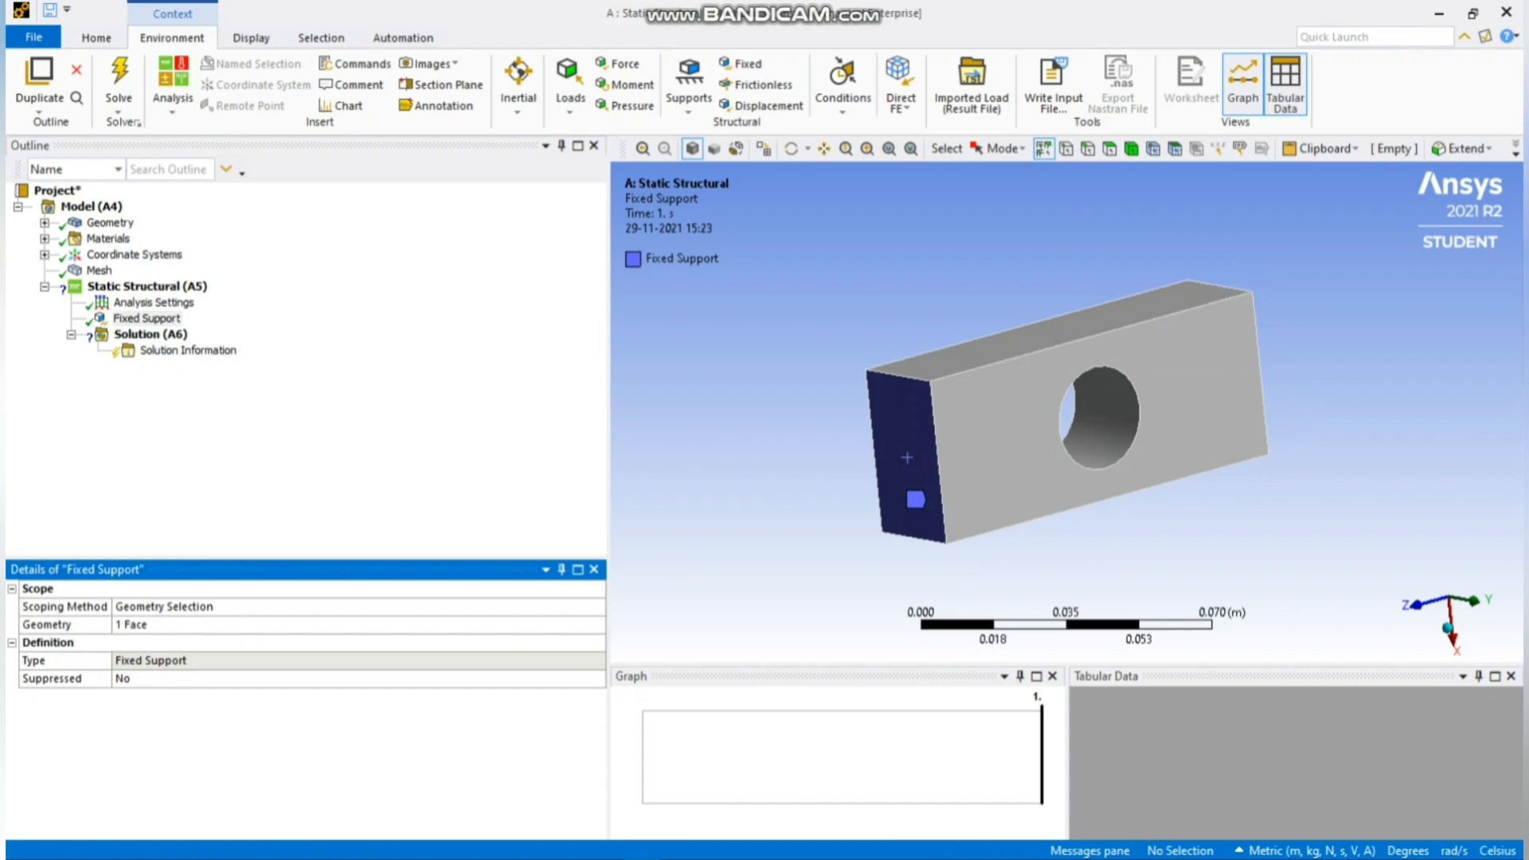
Add a Force of 100 N on the block's end face opposite the fixed support
mouse_move(908, 458)
middle_down()
mouse_move(1123, 343)
mouse_move(901, 479)
mouse_move(907, 458)
middle_up()
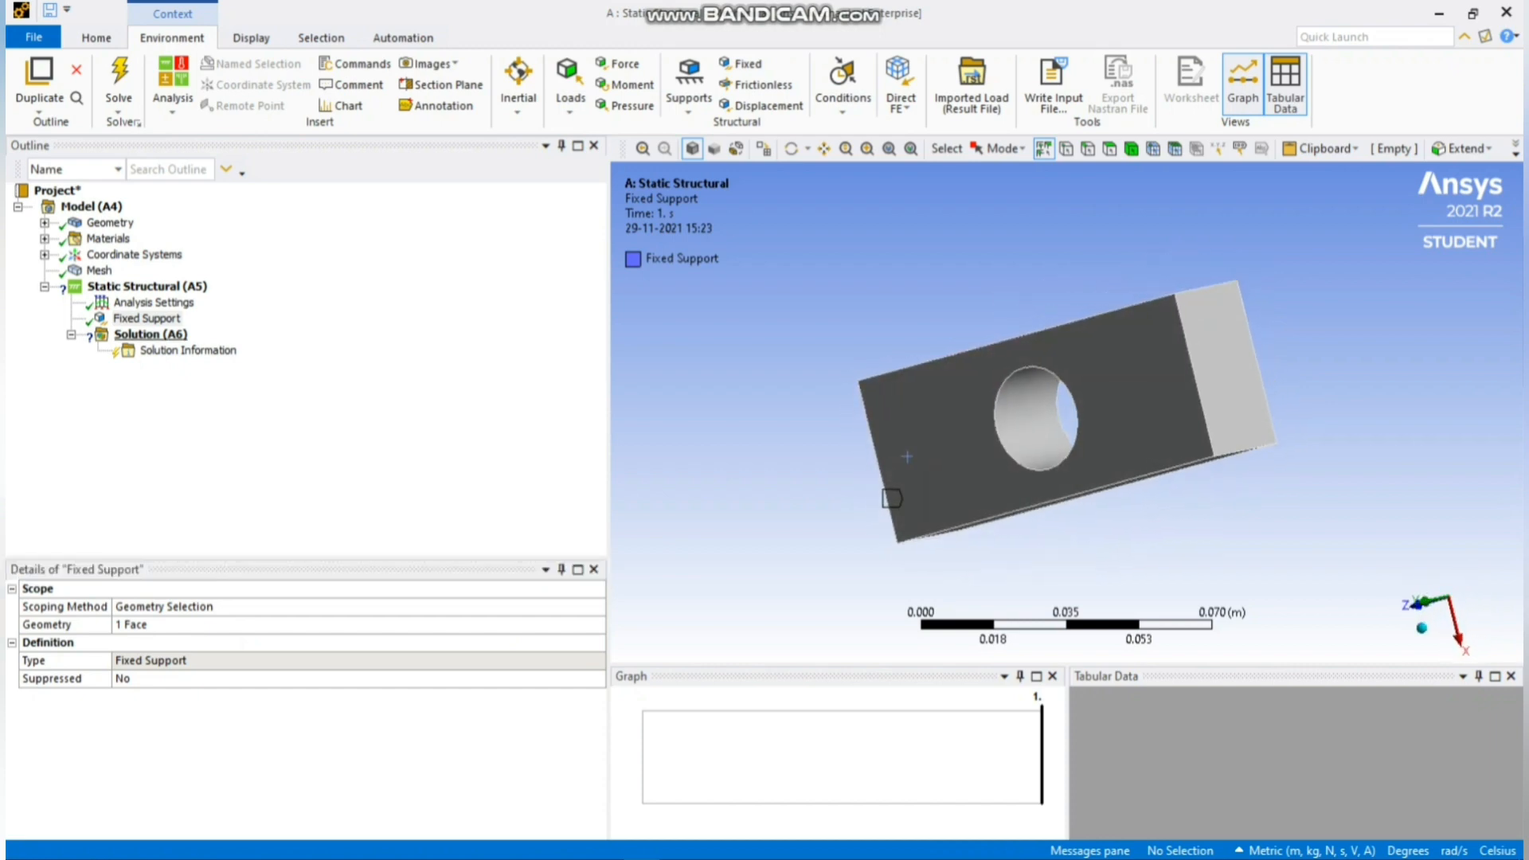
right_click(147, 285)
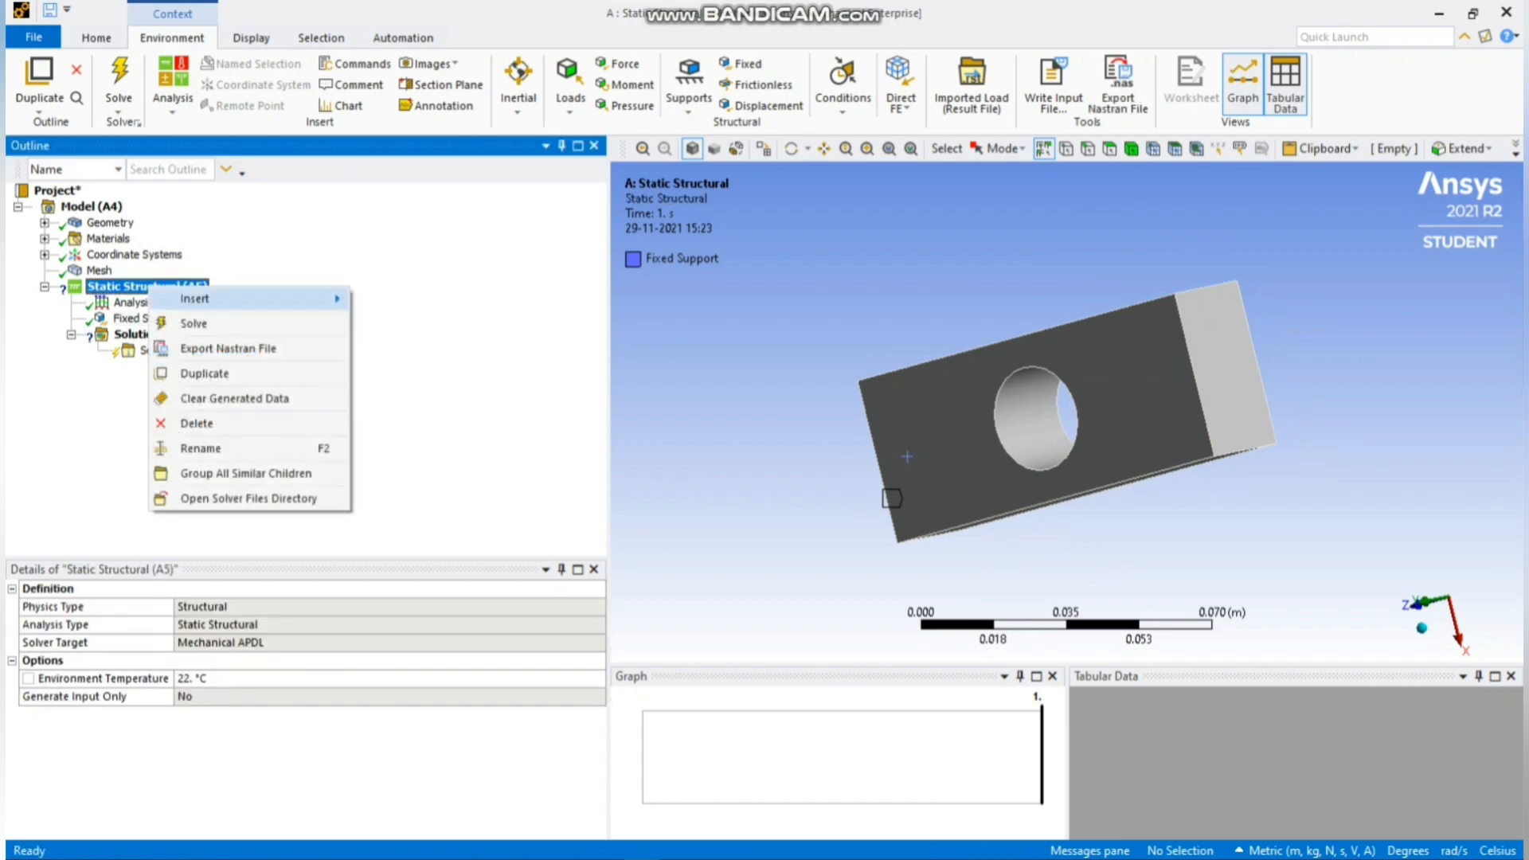
mouse_move(239, 299)
click(396, 185)
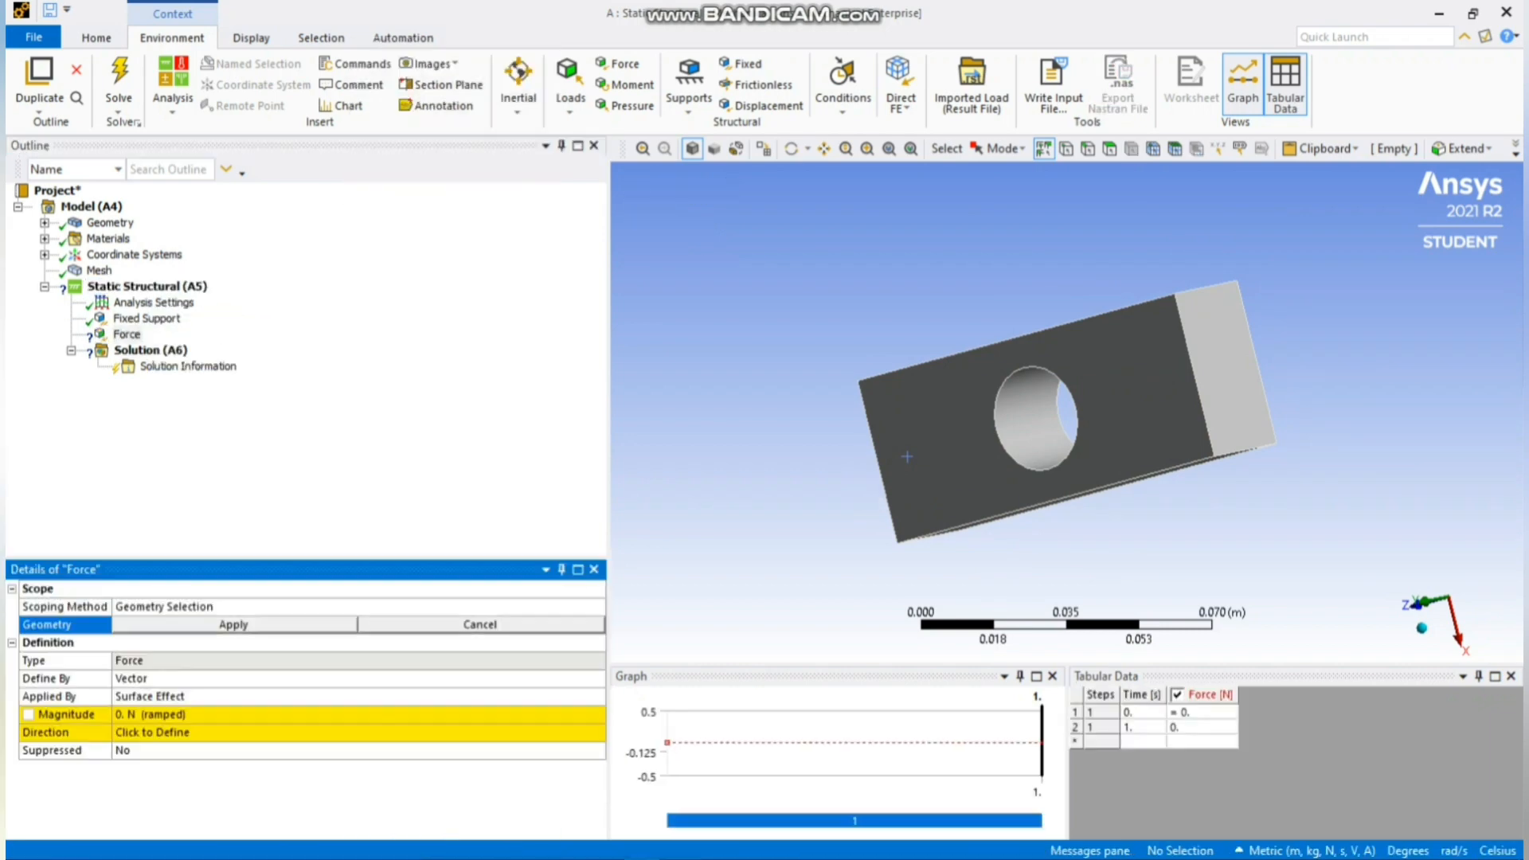
click(1221, 369)
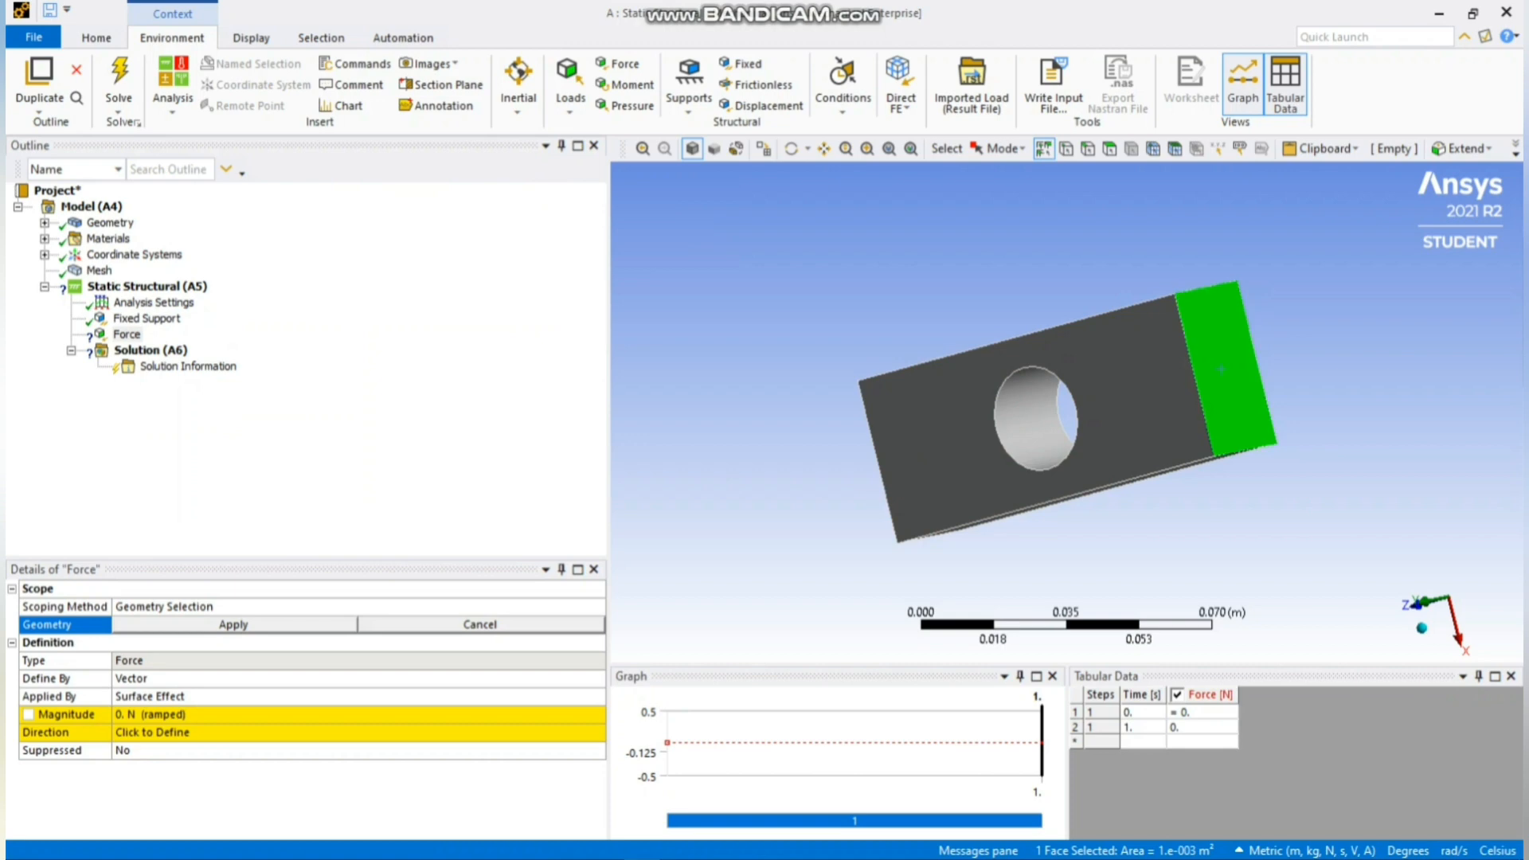
click(234, 625)
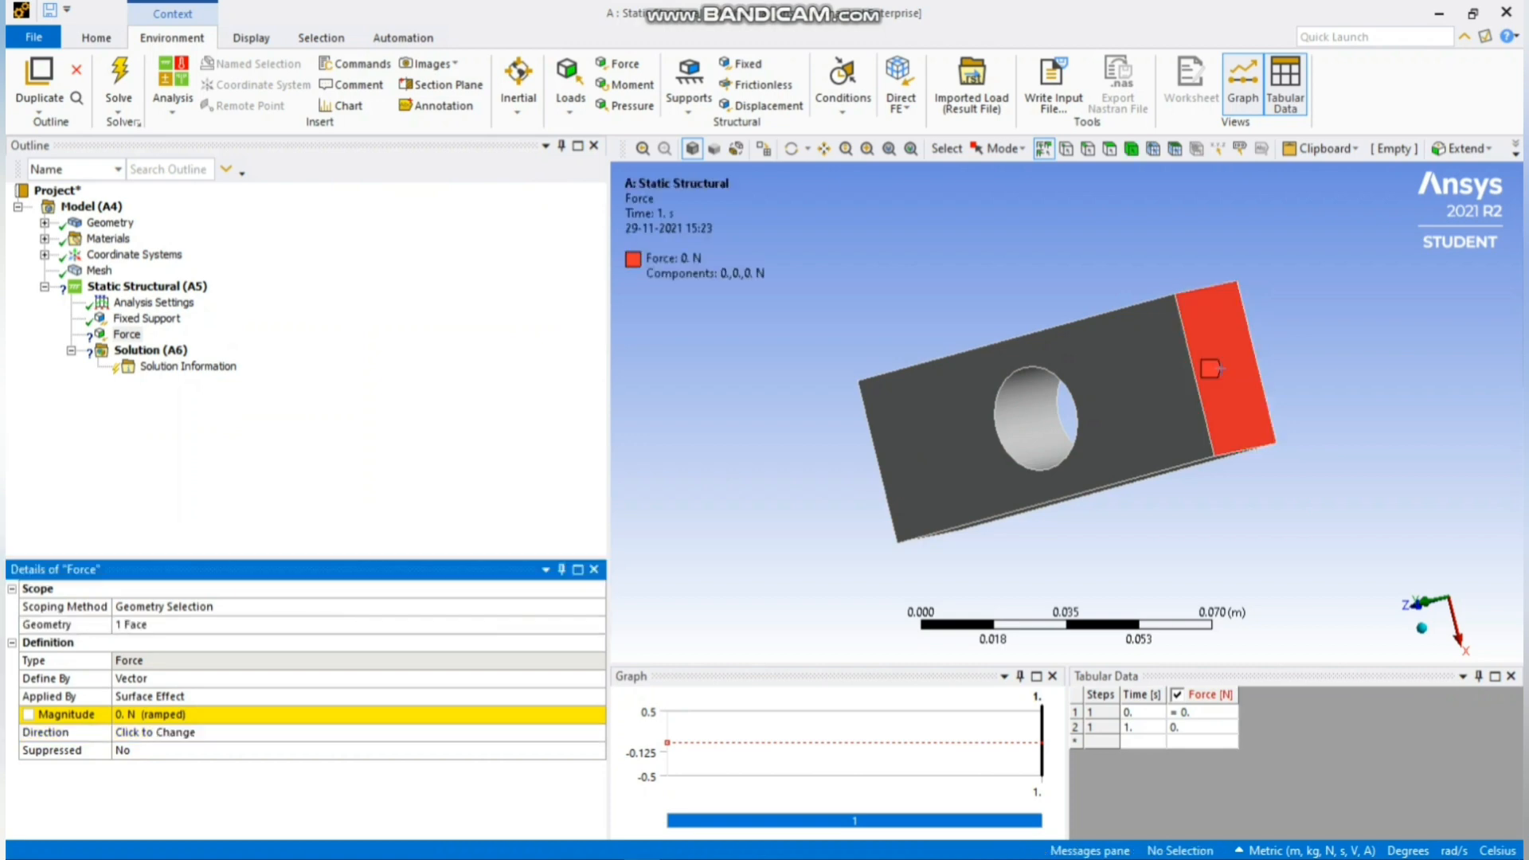
click(215, 714)
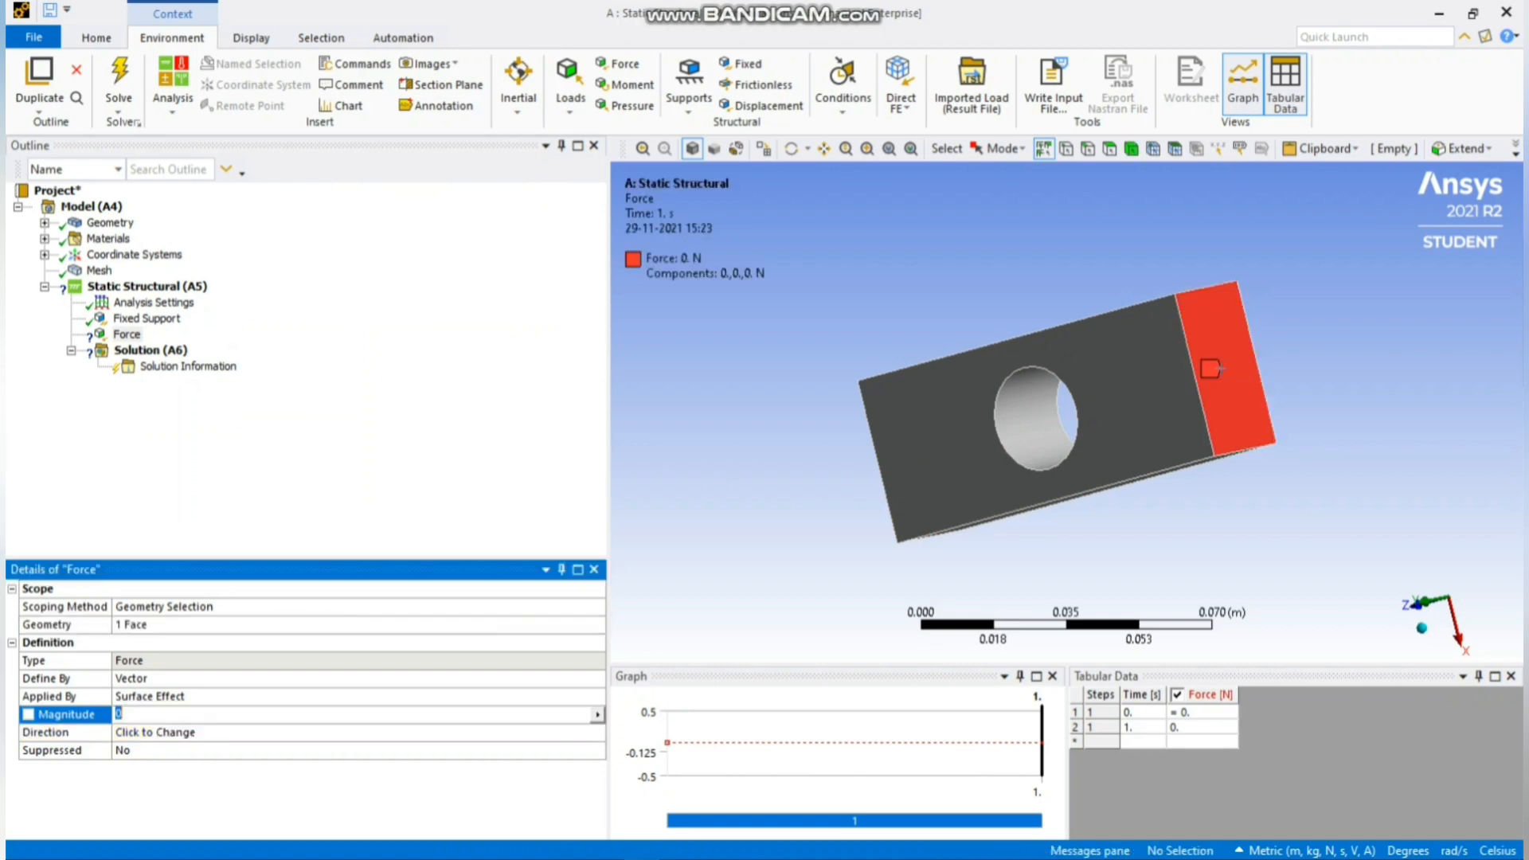
text(100)
key(Return)
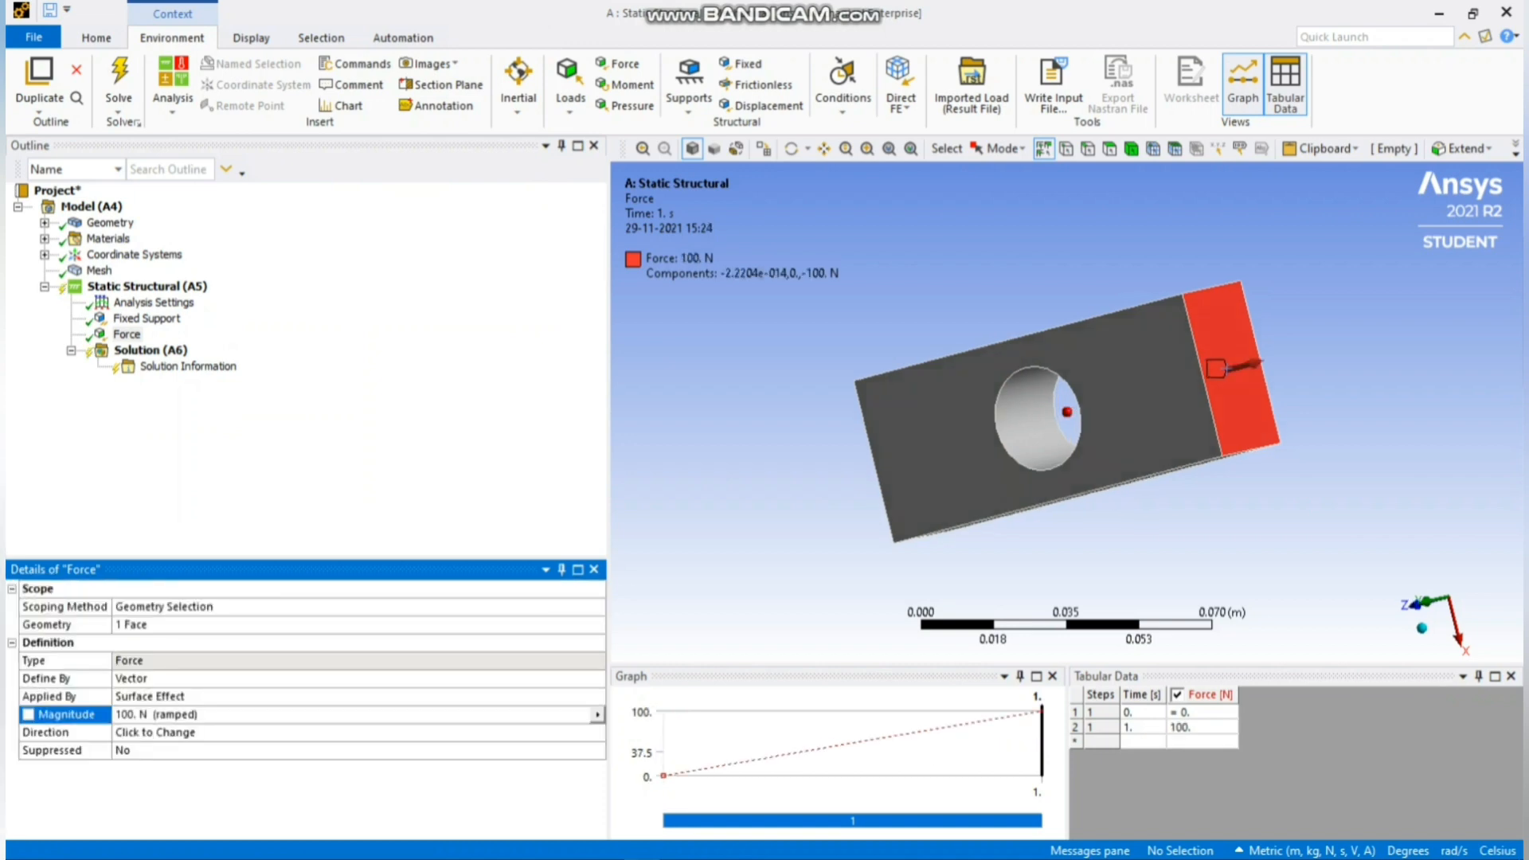
Check the force's direction on the loaded end face and keep its existing direction definition
scroll(1067, 412, up, 5)
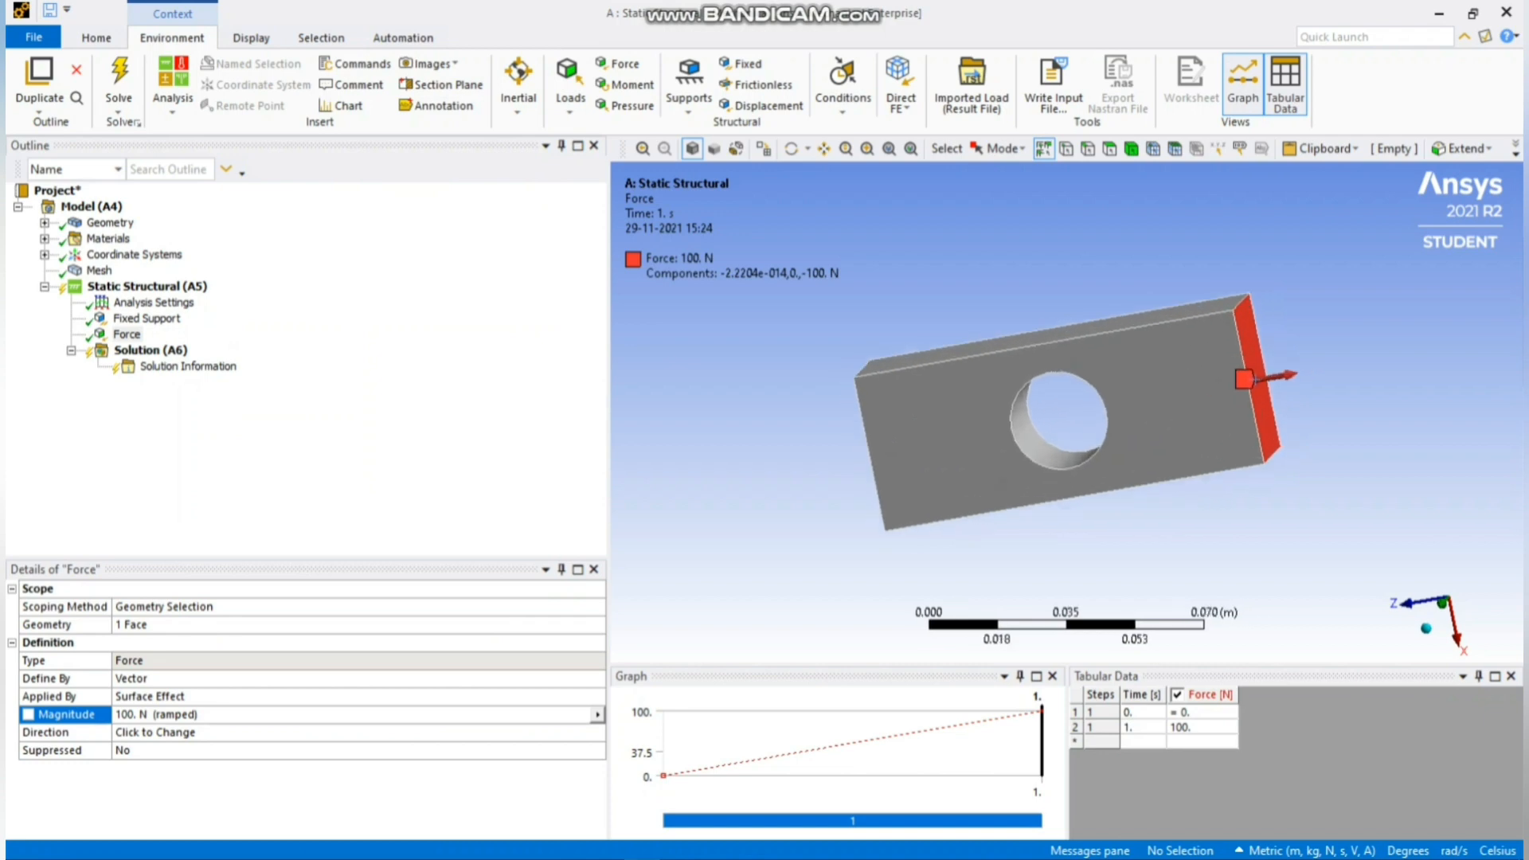
middle_drag(1067, 412, 1077, 446)
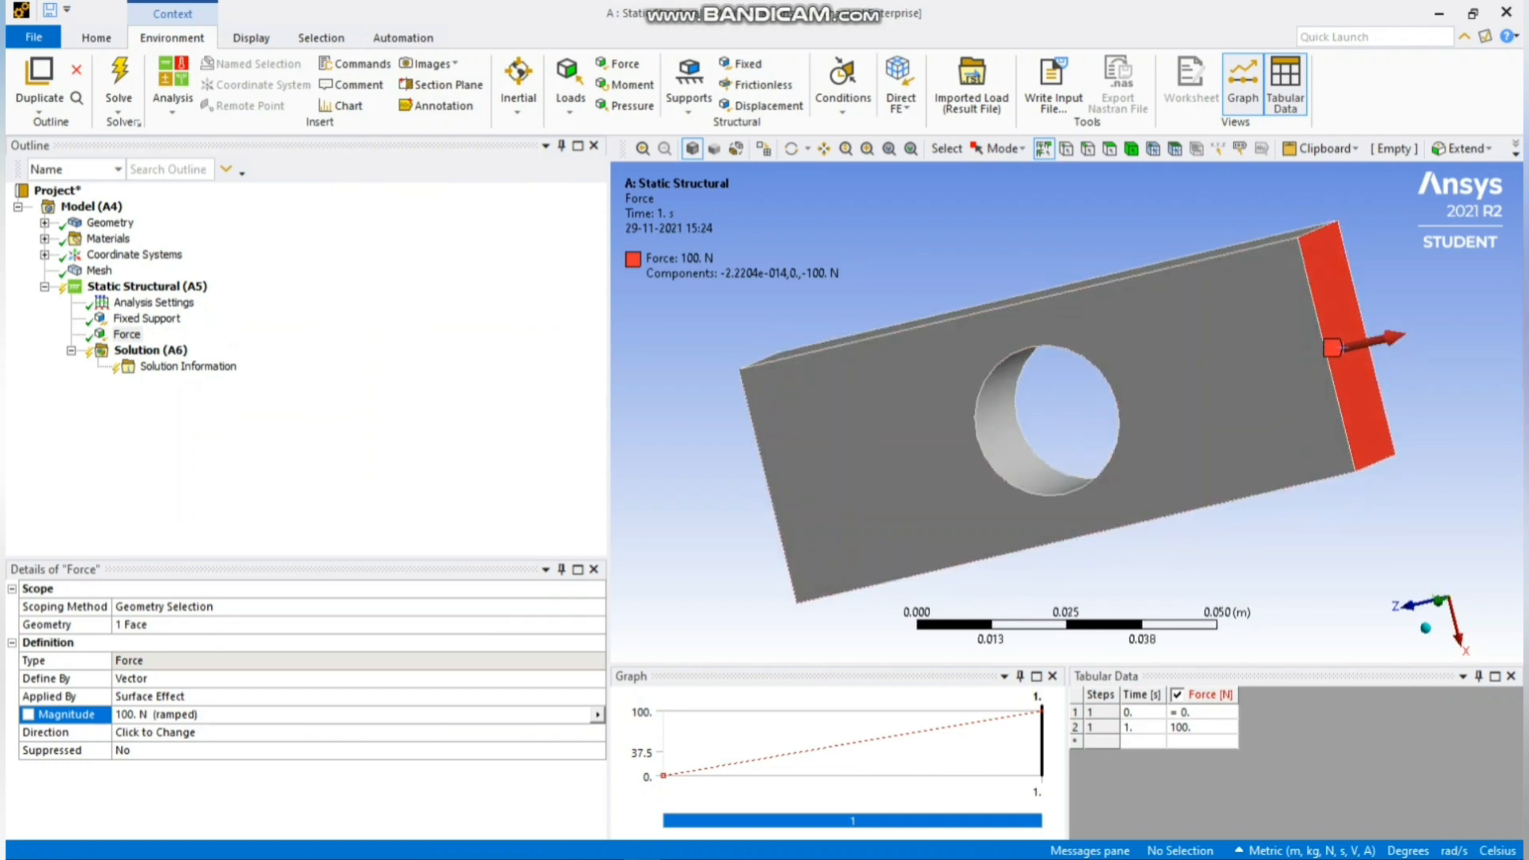
click(199, 732)
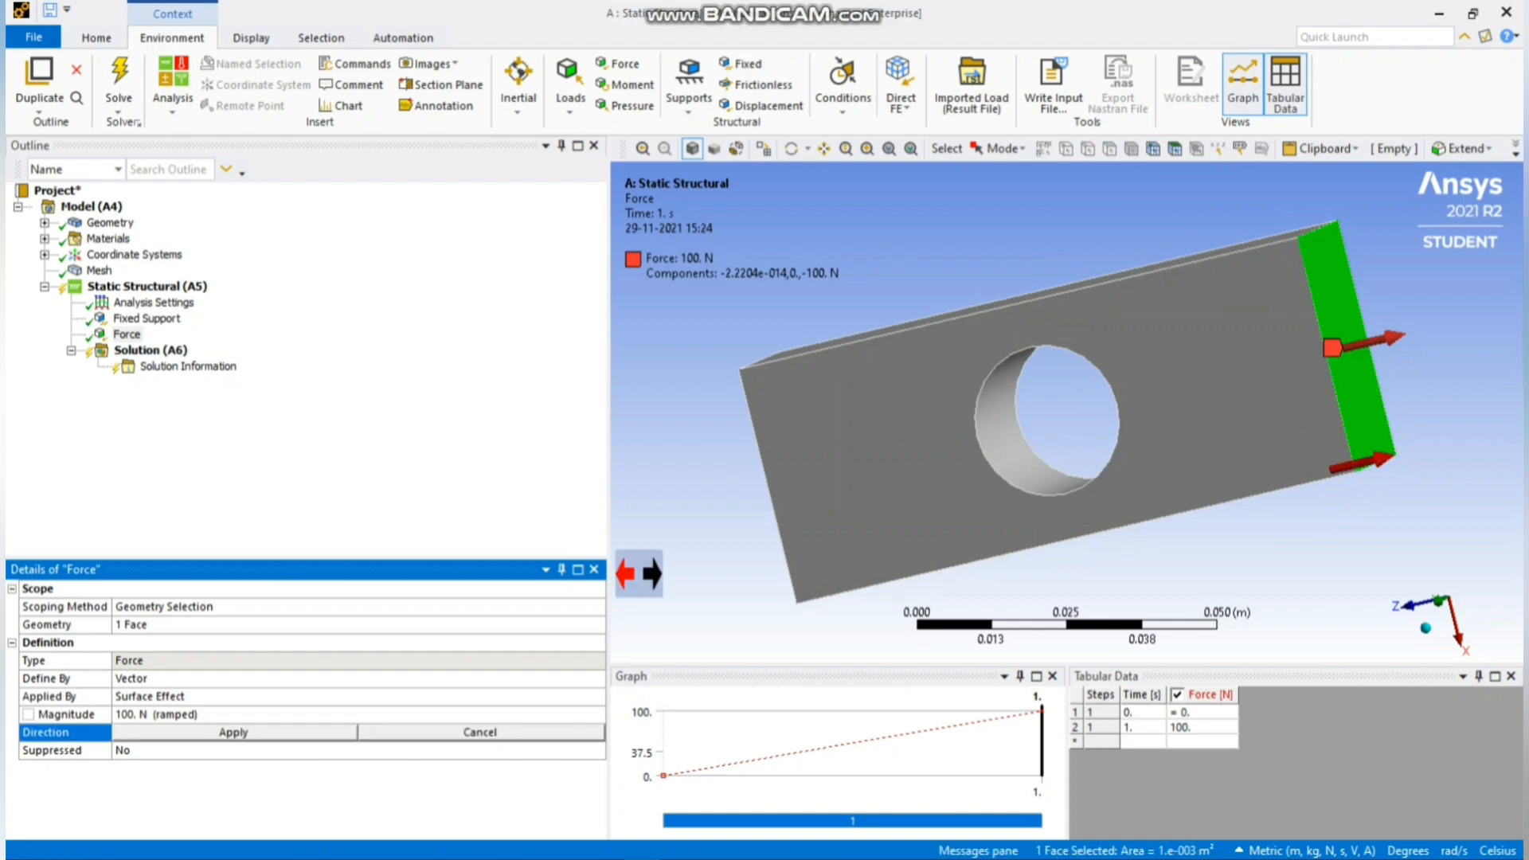
key(Return)
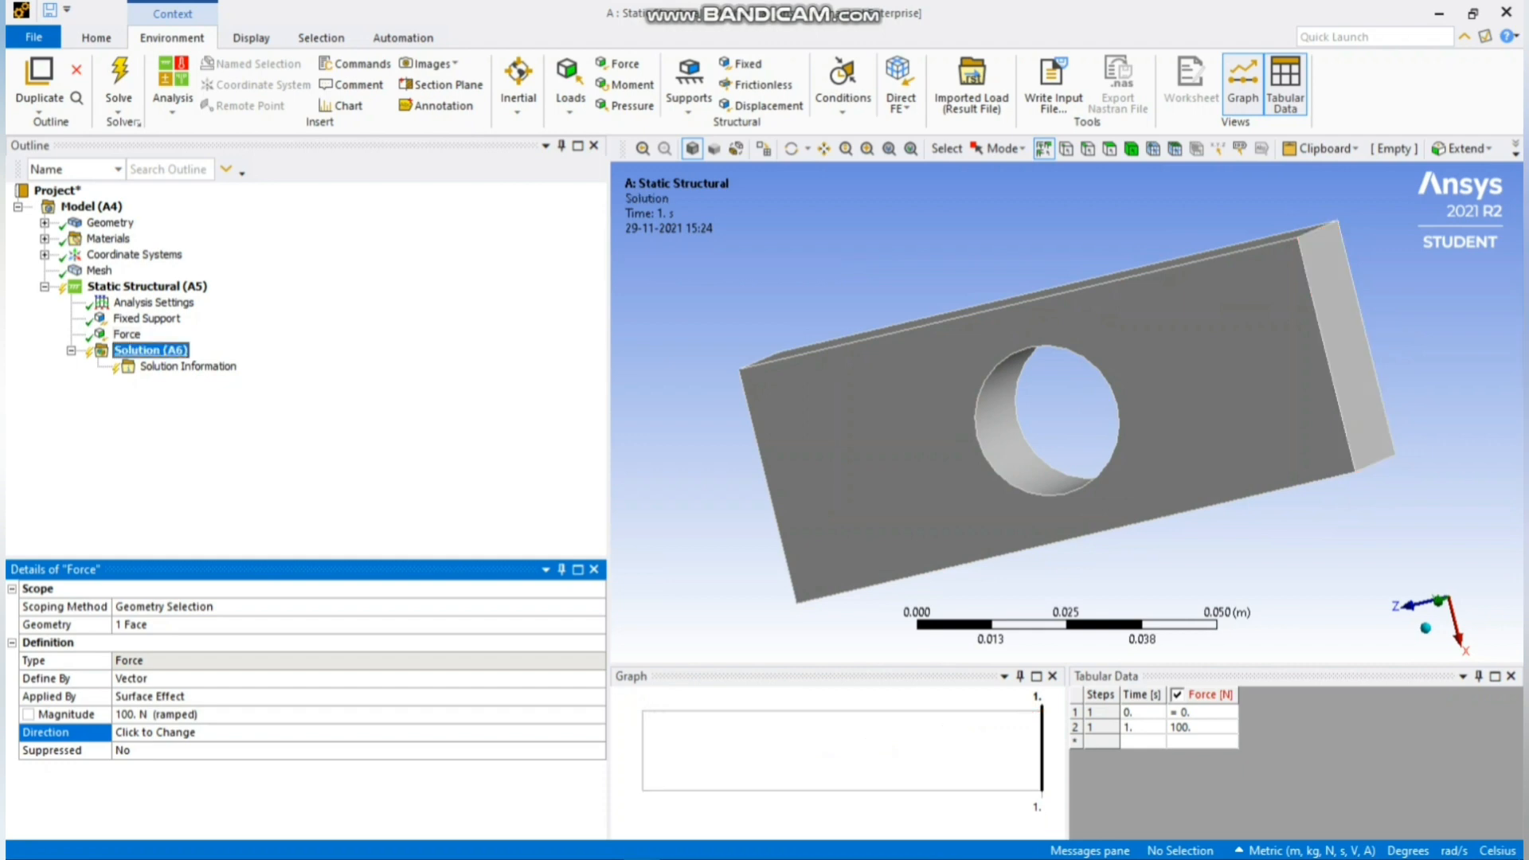
Insert a Total Deformation result for all bodies under the Solution
right_click(151, 350)
mouse_move(239, 362)
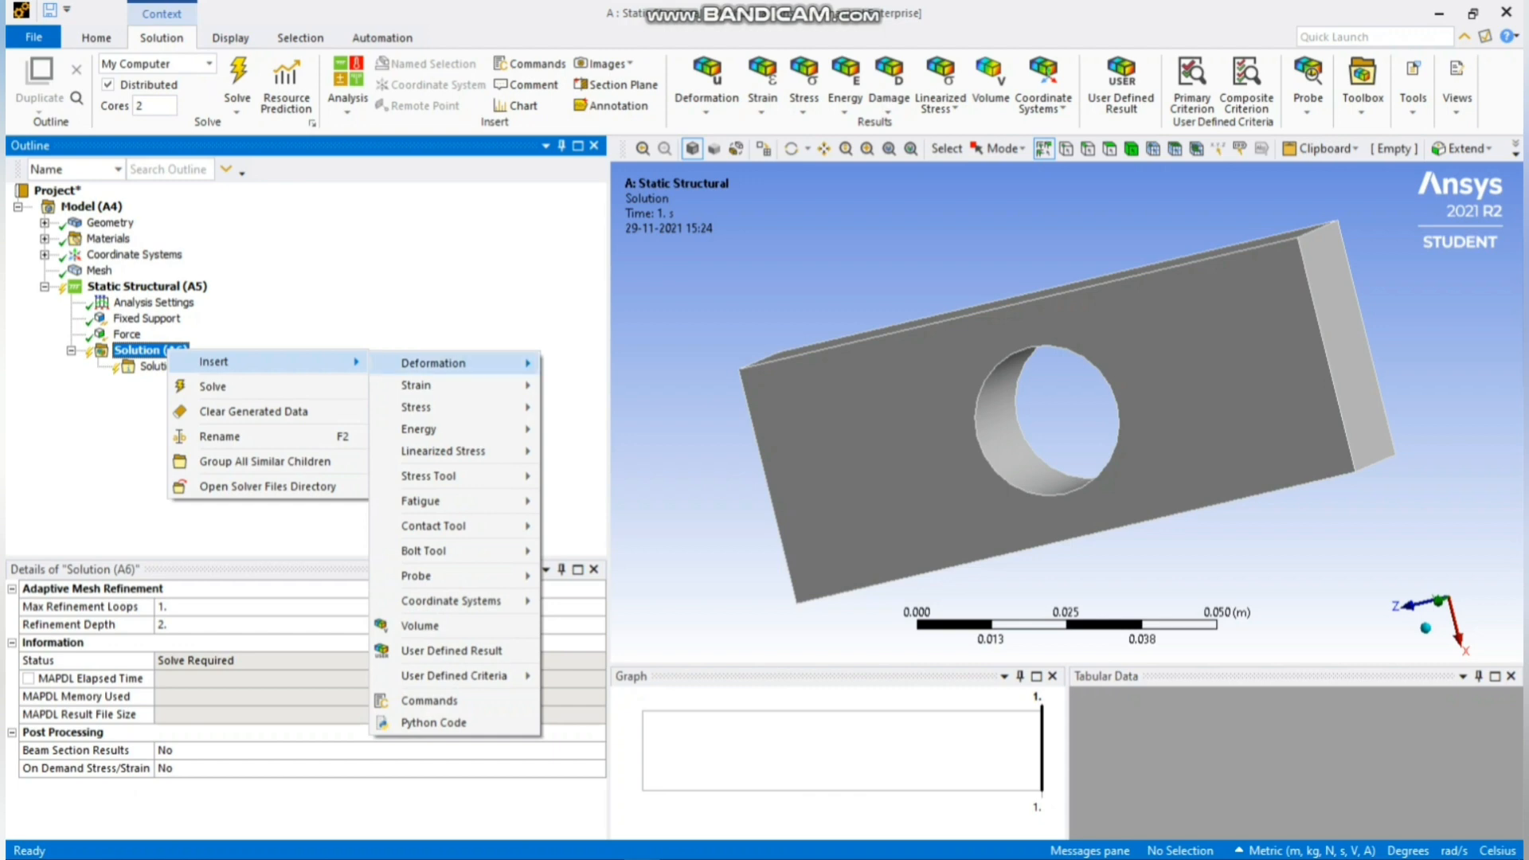
mouse_move(435, 363)
click(584, 365)
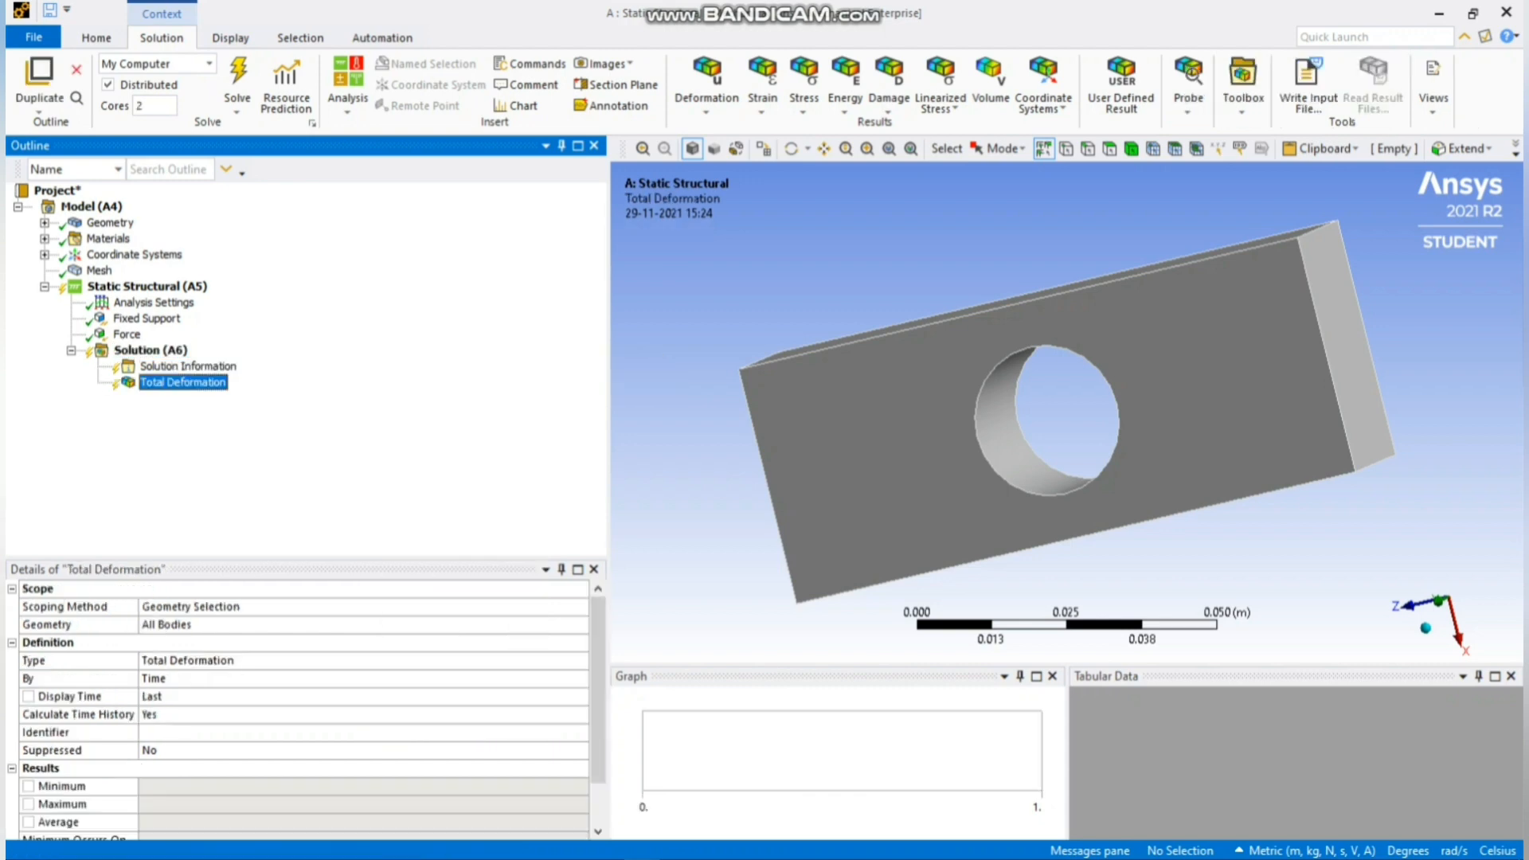
Insert an Equivalent (von-Mises) Stress result for all bodies under the Solution
right_click(160, 367)
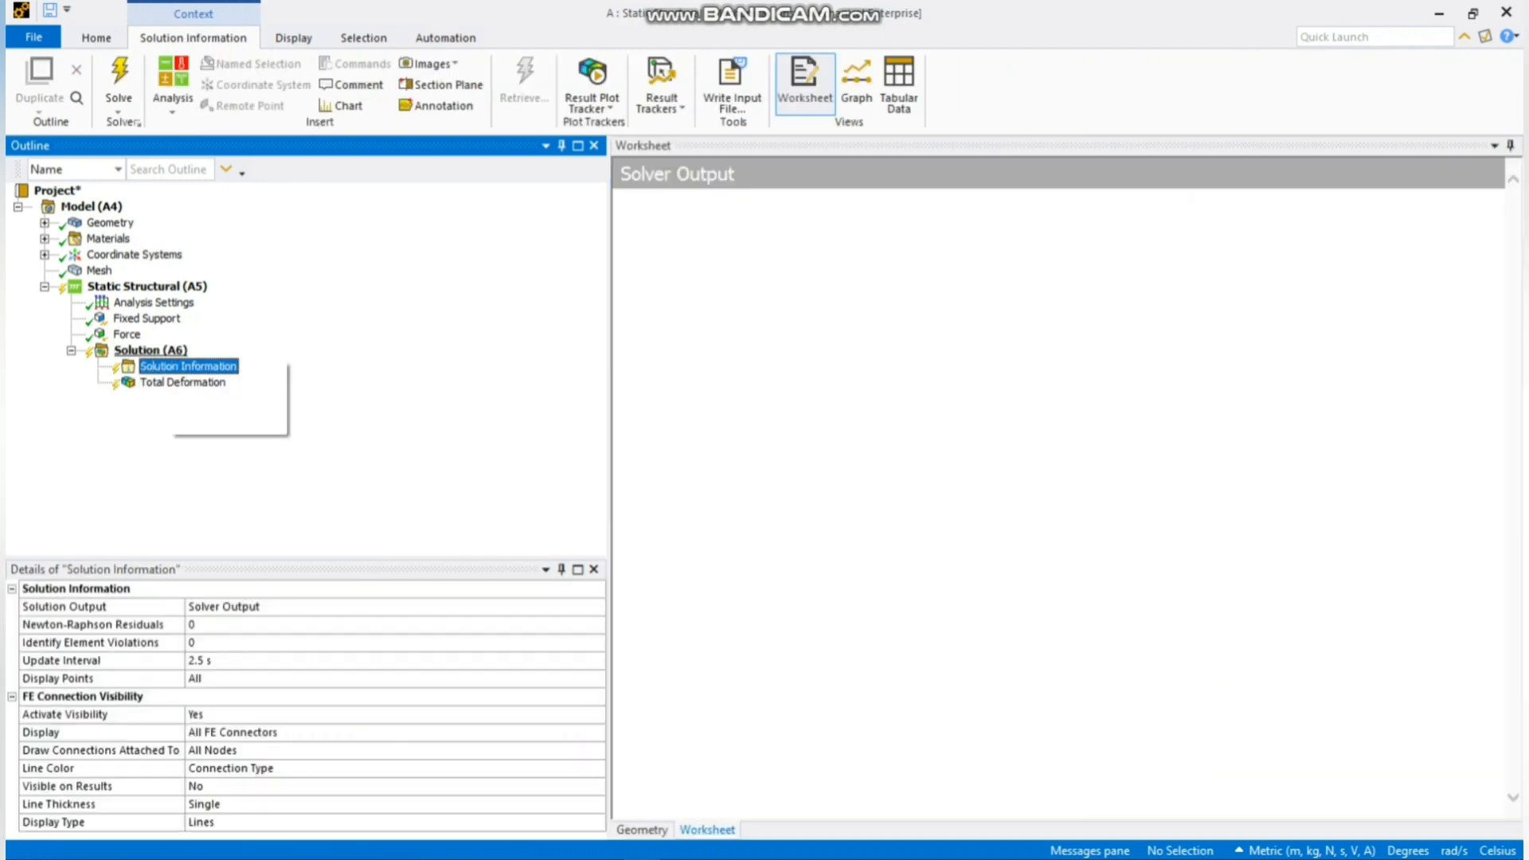
right_click(151, 351)
mouse_move(239, 364)
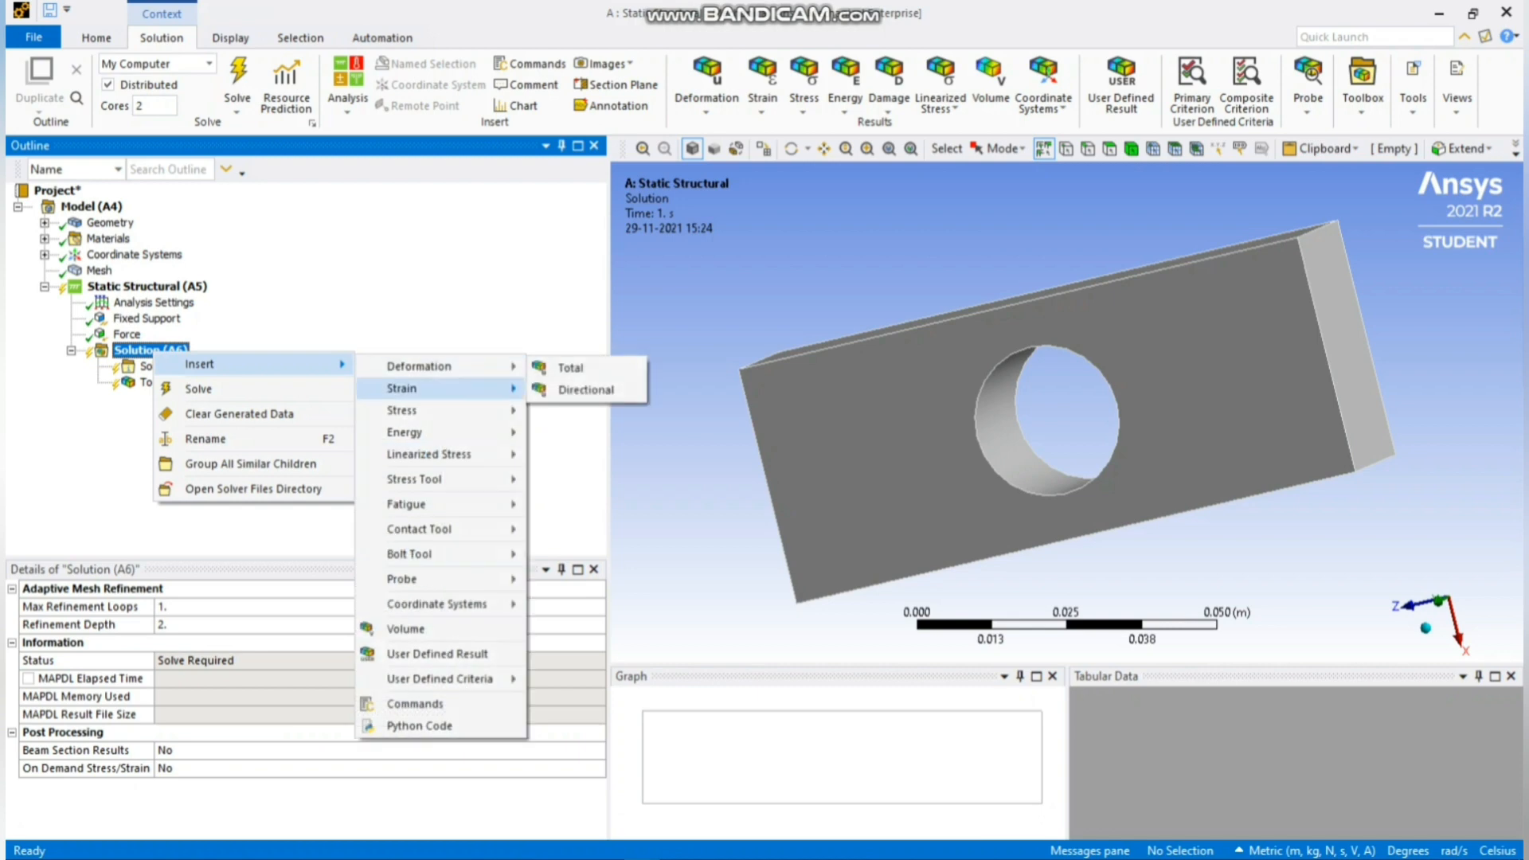
mouse_move(402, 411)
click(613, 412)
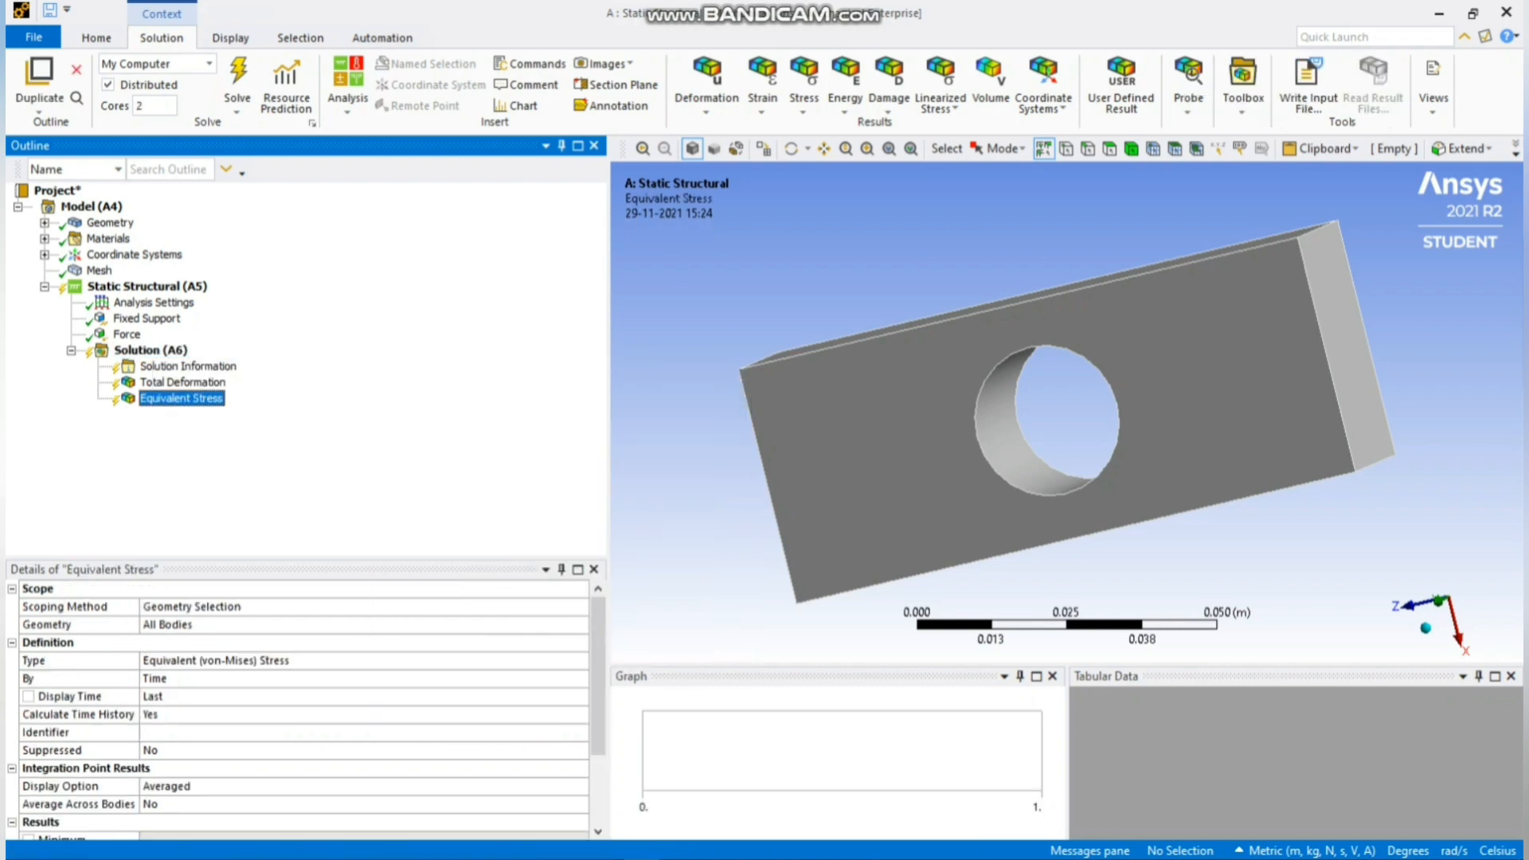
Solve the static structural analysis and display the Equivalent Stress contour on the block
middle_drag(1068, 414, 1035, 446)
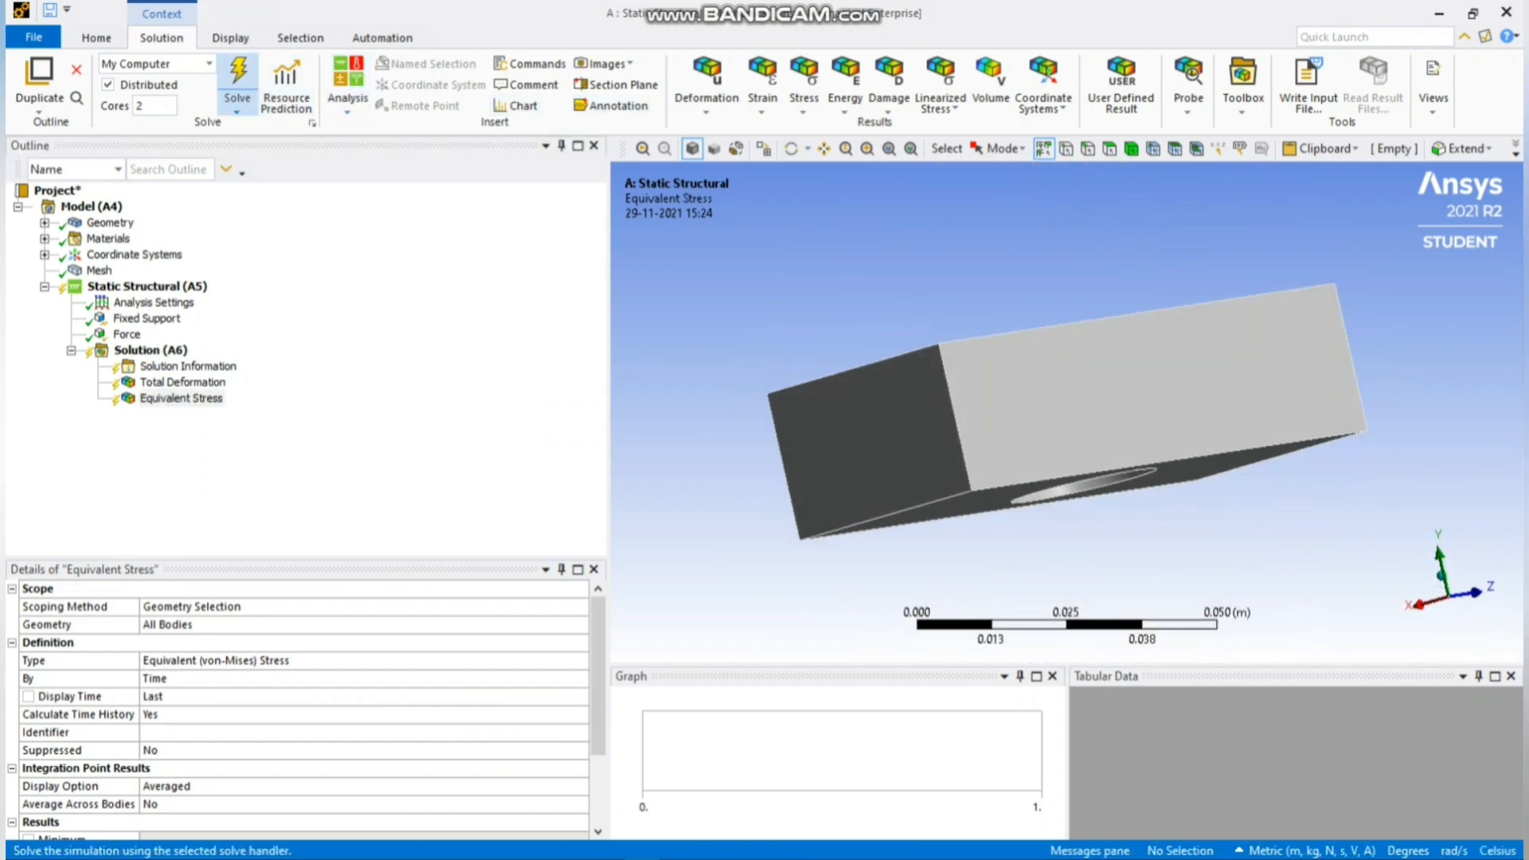
click(237, 80)
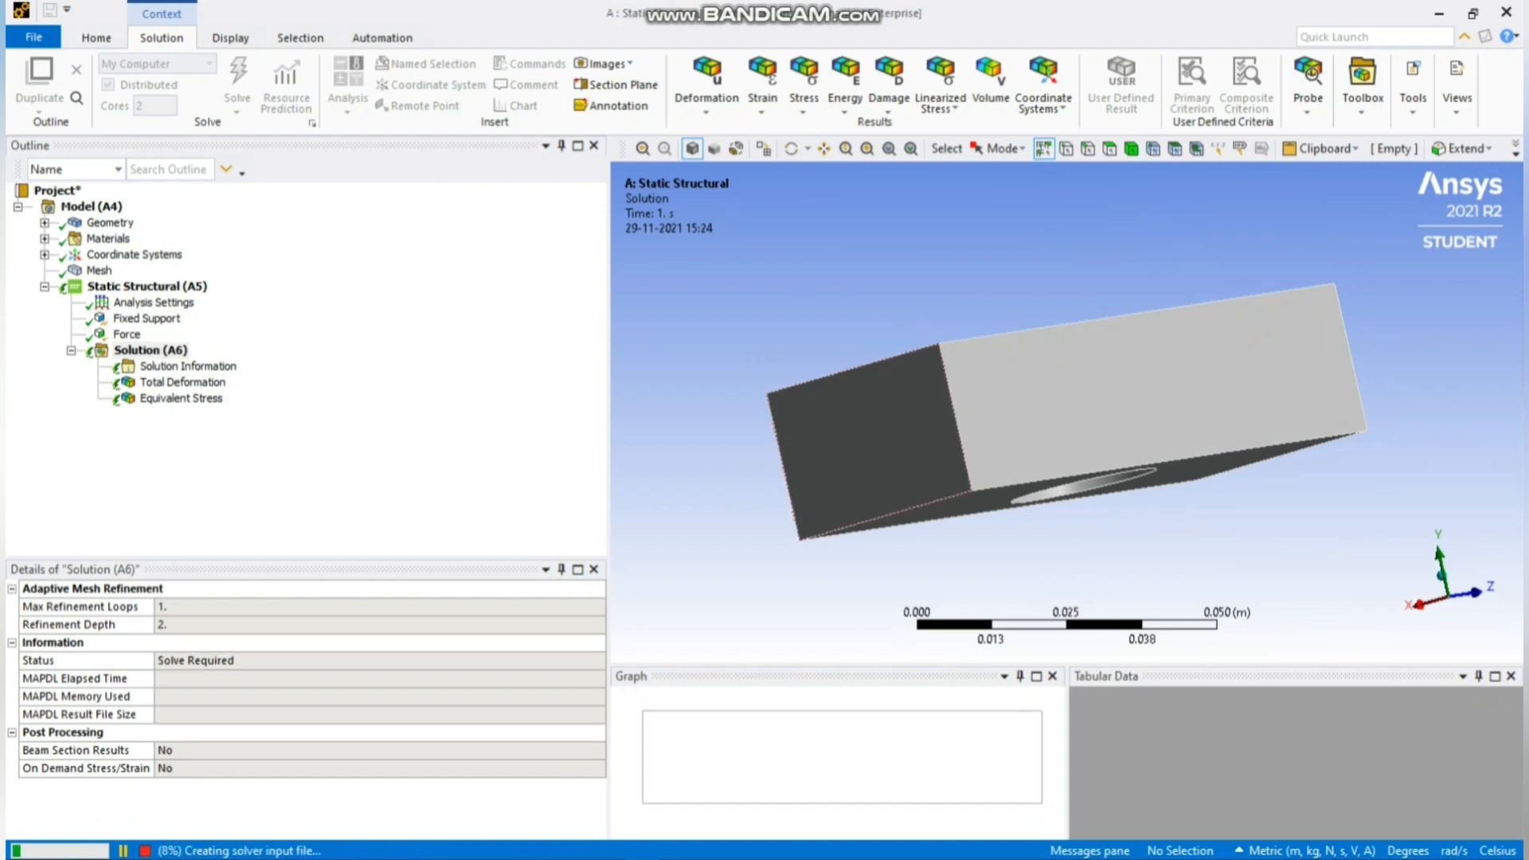
middle_drag(1035, 446, 1035, 295)
scroll(1066, 398, up, 2)
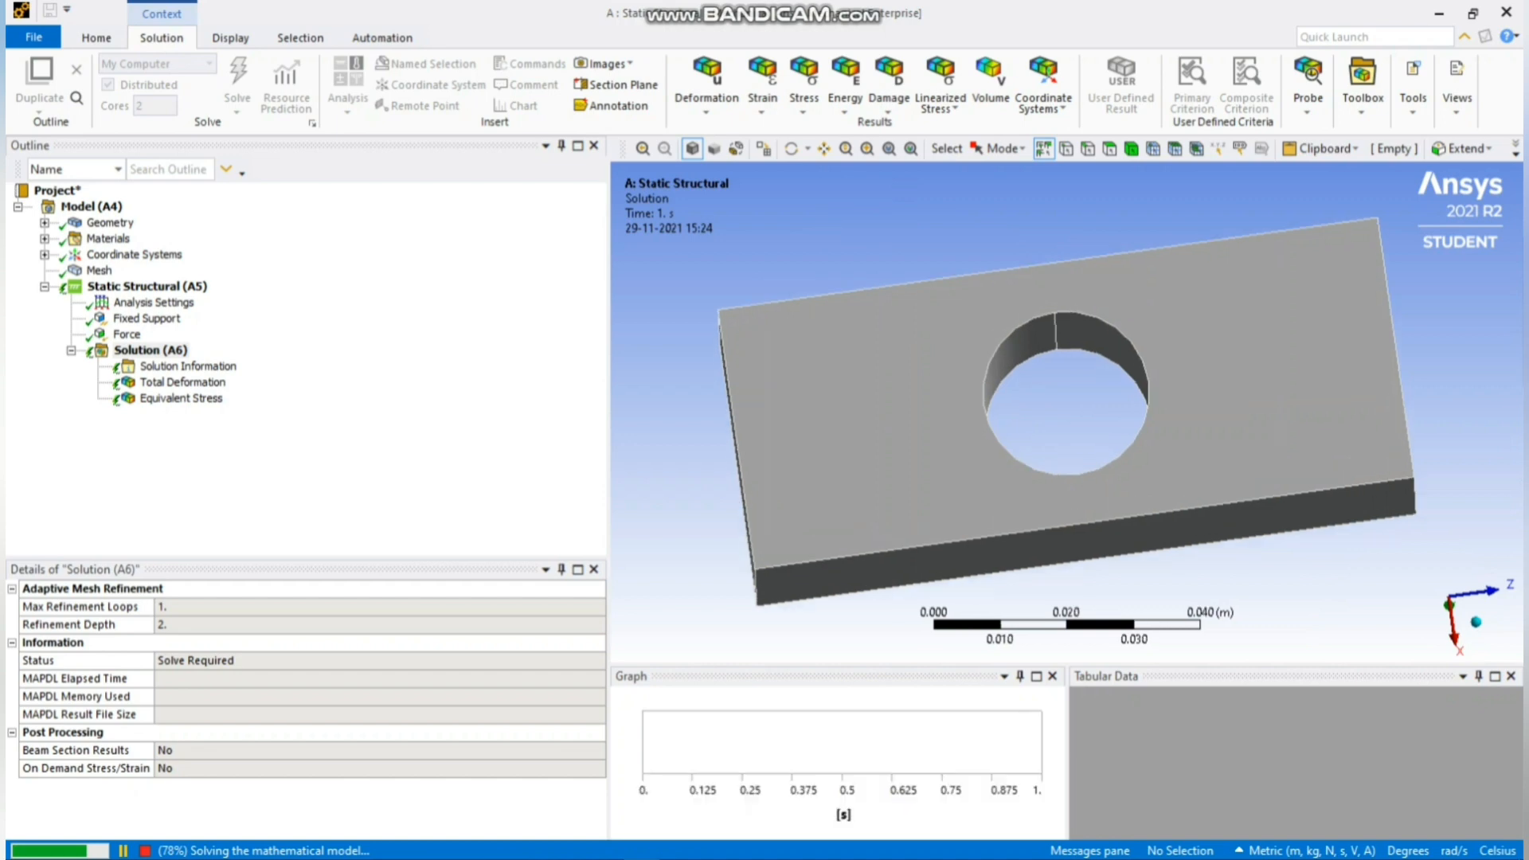
click(181, 398)
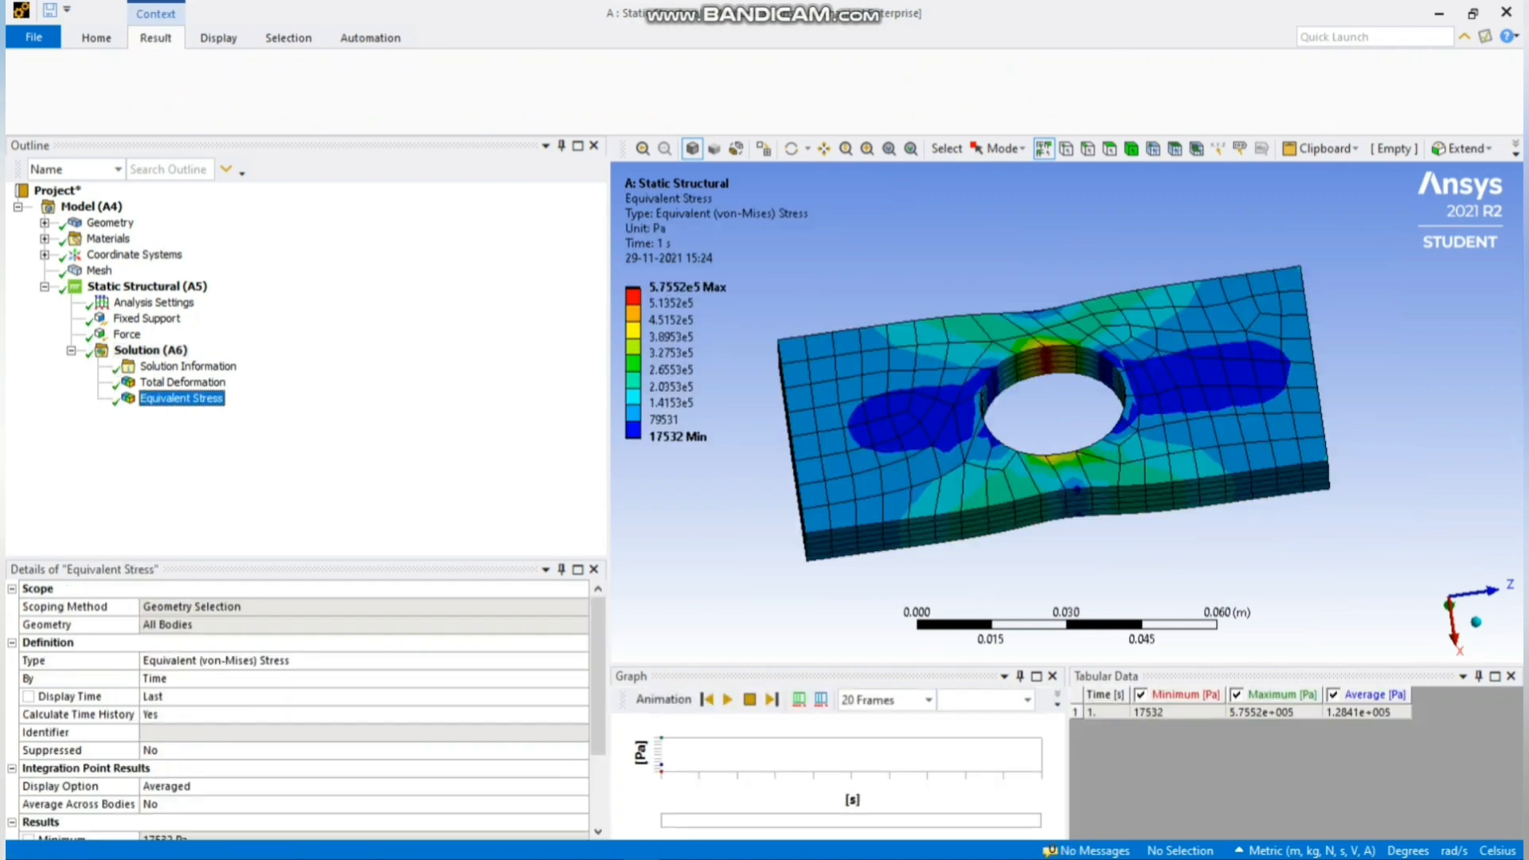
Examine the Equivalent Stress contour around the hole and review the result's minimum, maximum and average stresses, their locations and the load step information
middle_drag(1067, 413, 1091, 351)
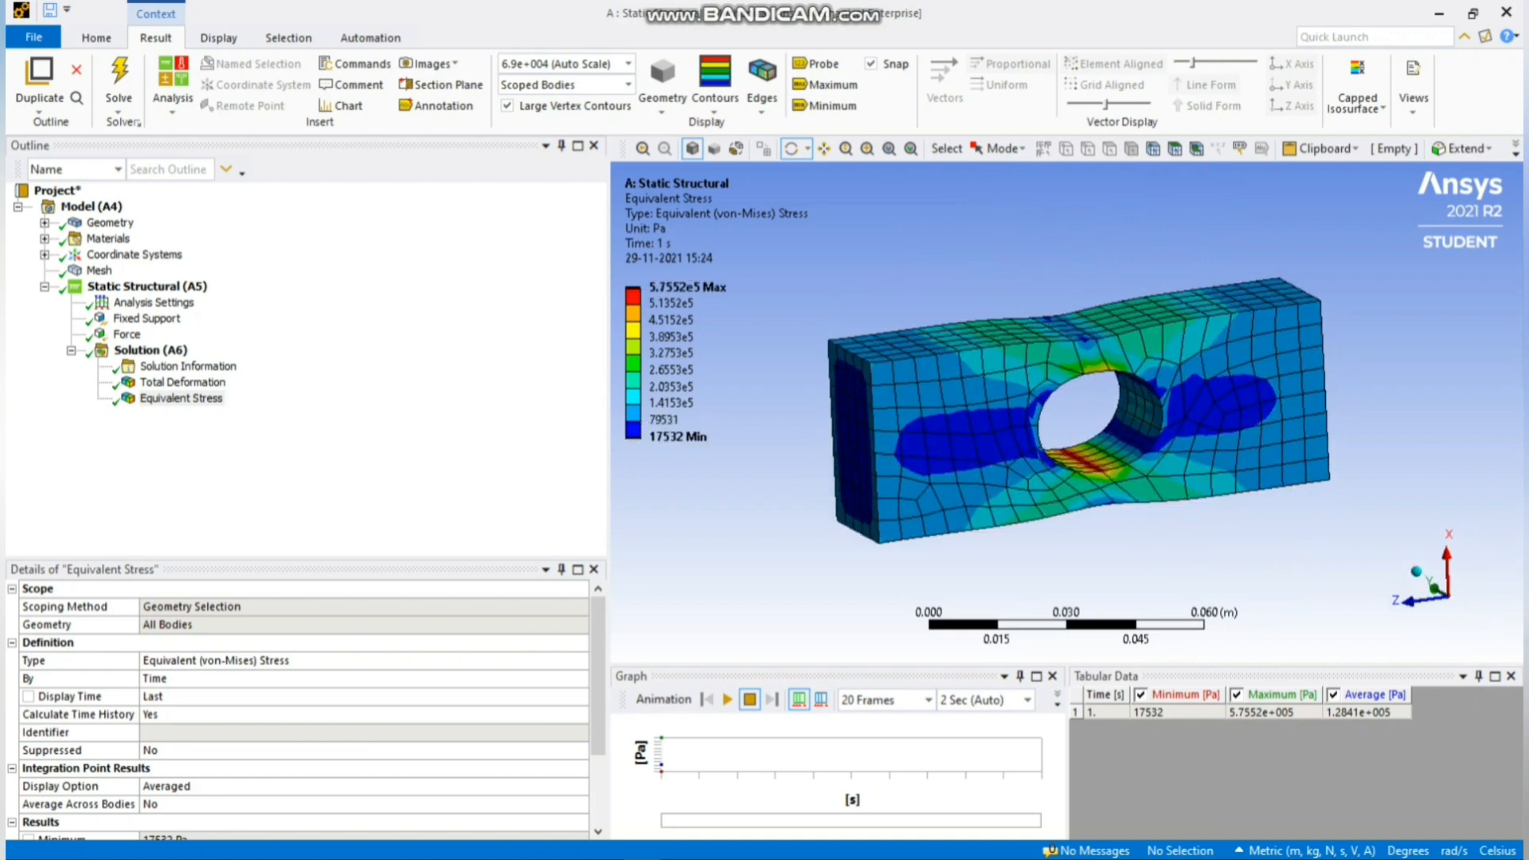
scroll(303, 709, down, 2)
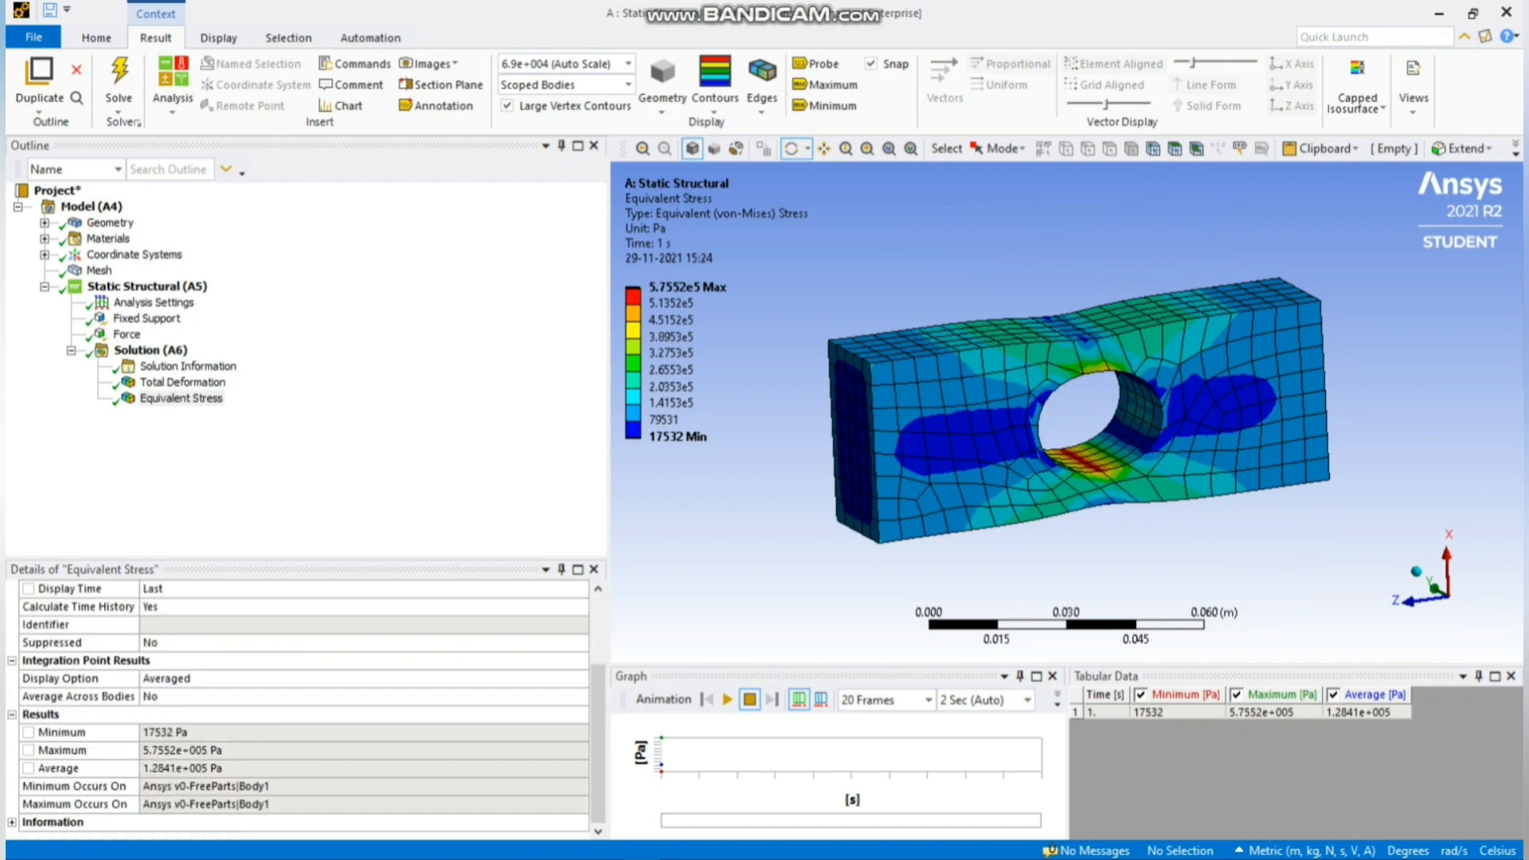
click(12, 822)
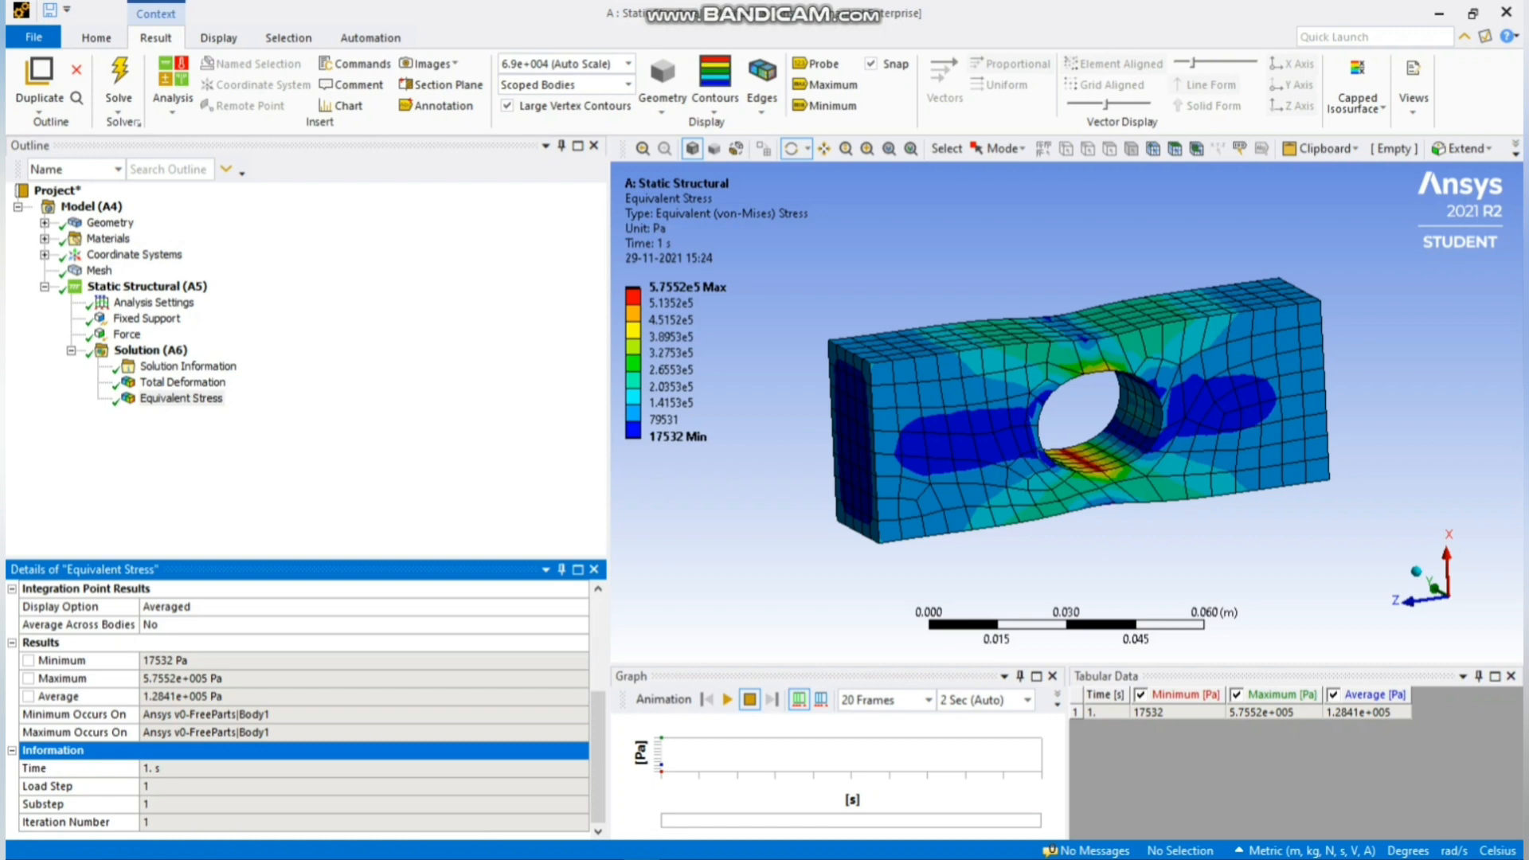
click(205, 713)
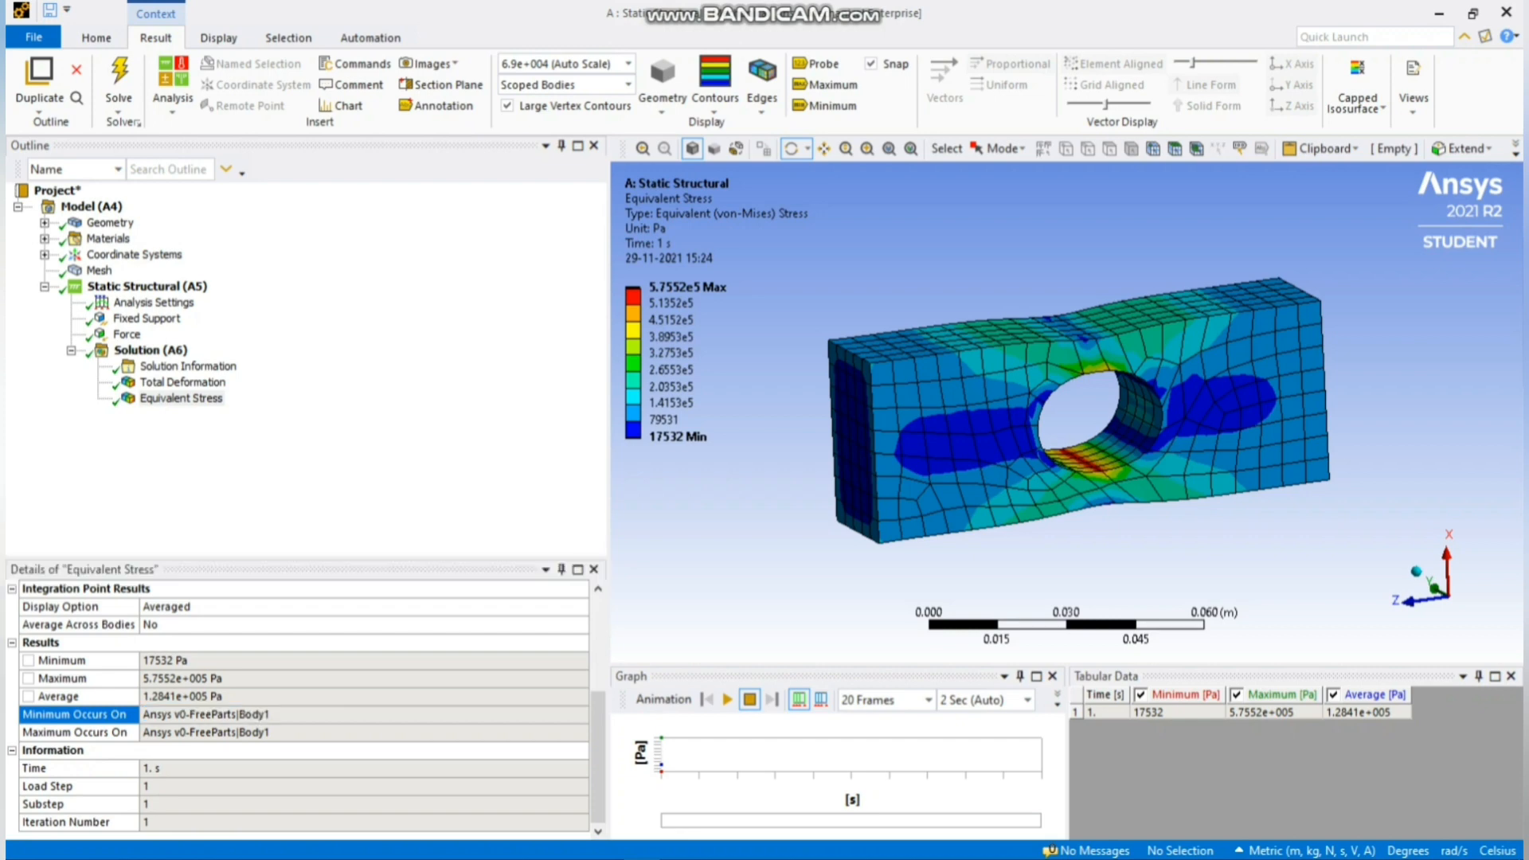
scroll(302, 709, up, 2)
scroll(303, 709, up, 2)
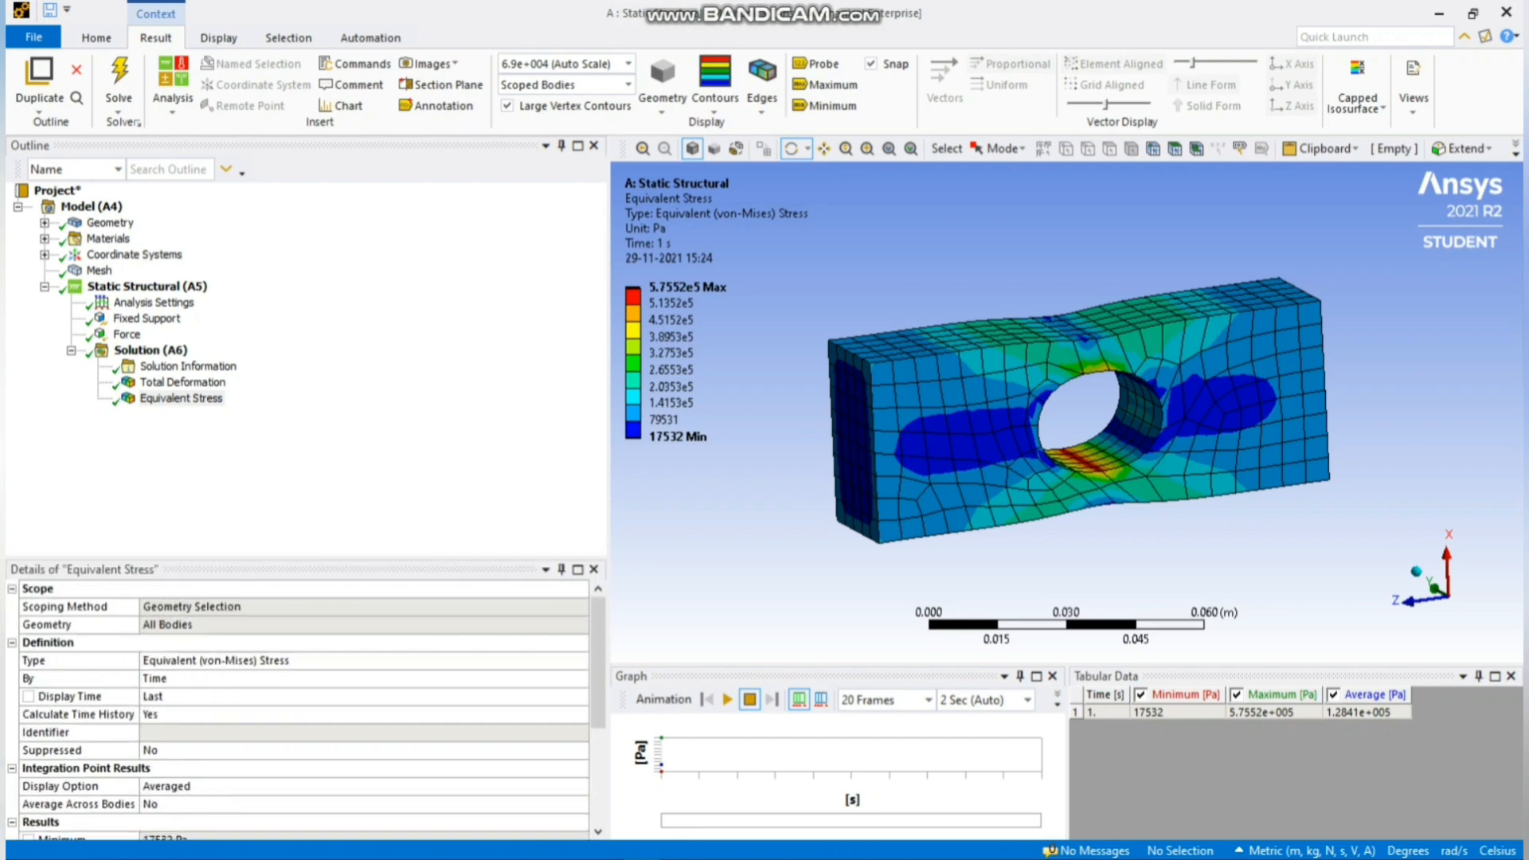
drag(1068, 412, 1107, 406)
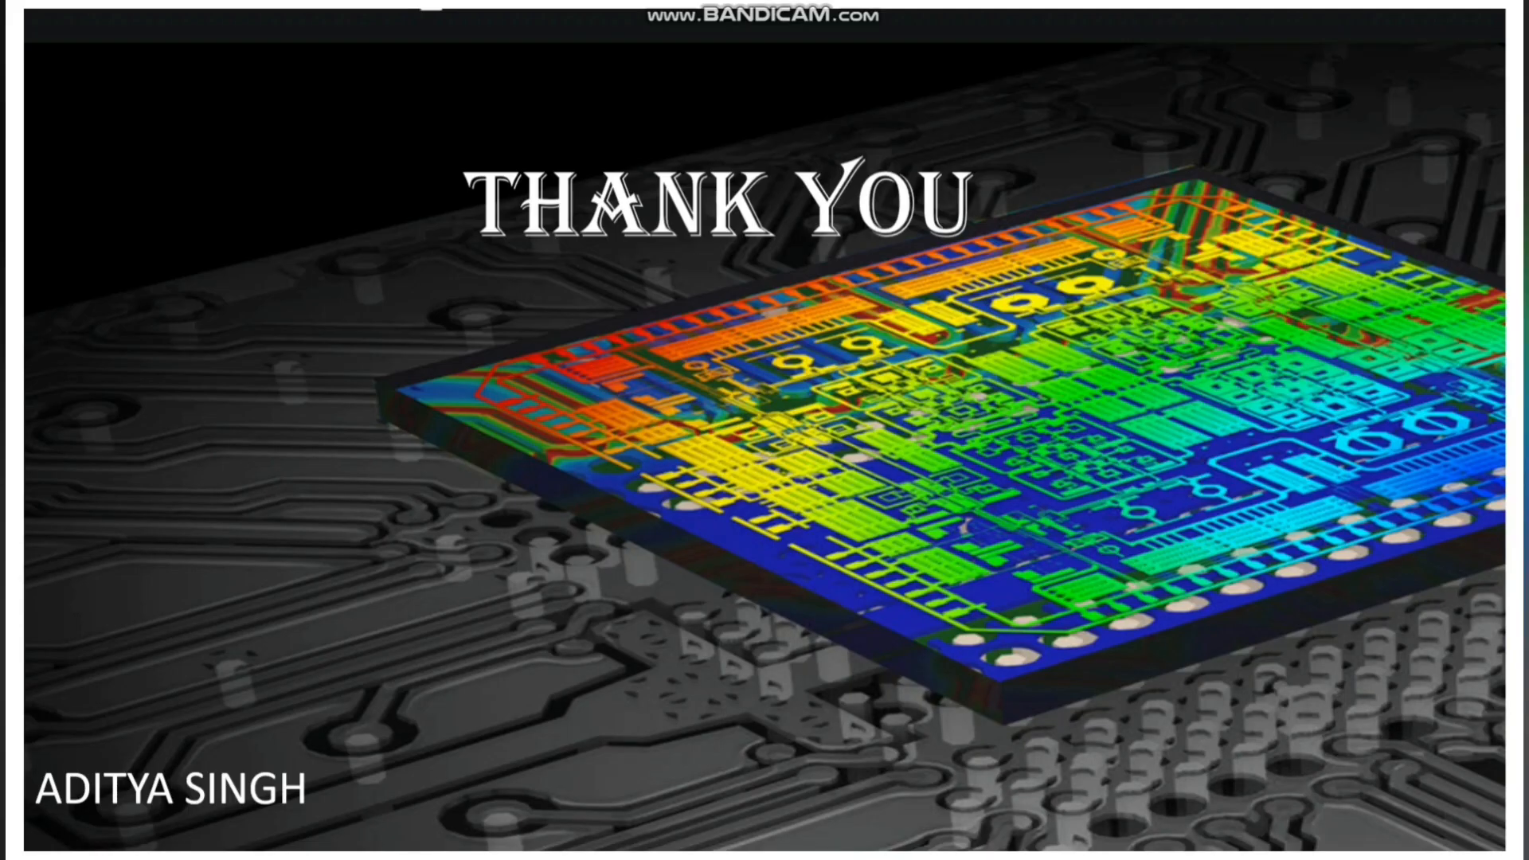